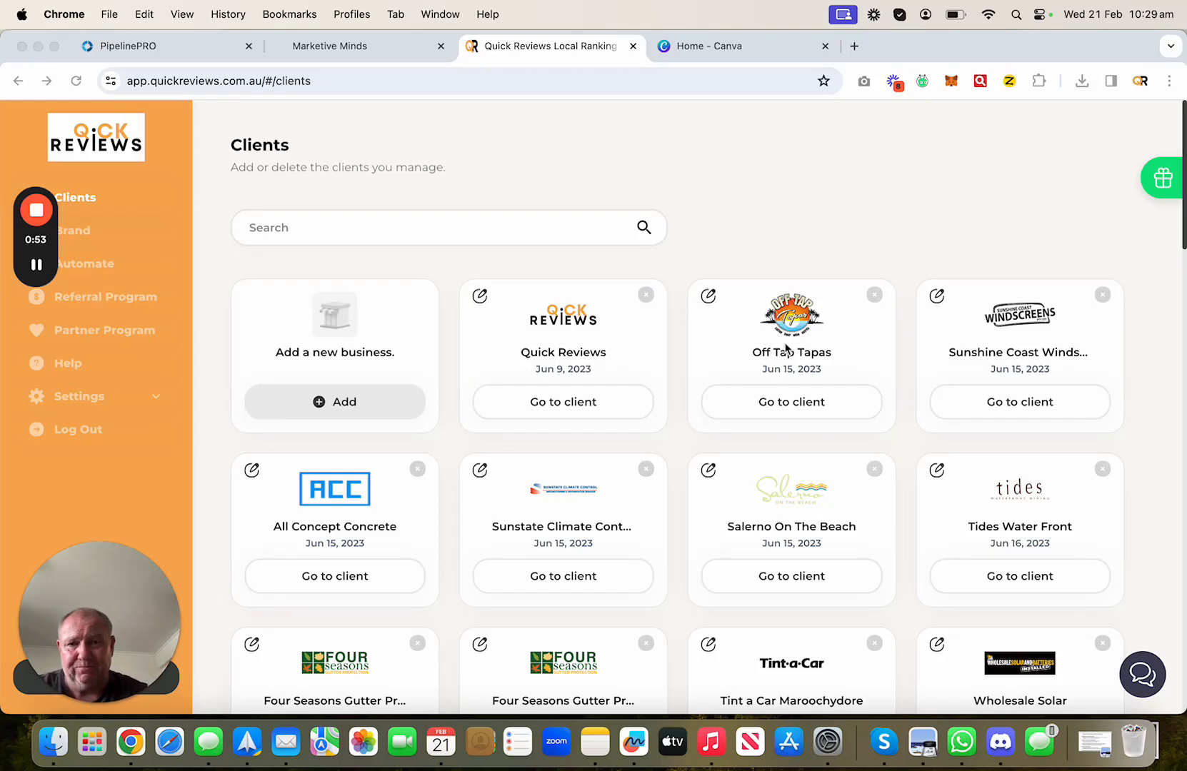
- Open the Off Tap Tapas client account from the Quick Reviews Clients page
{"action": "left_click", "coordinate": [761, 406]}
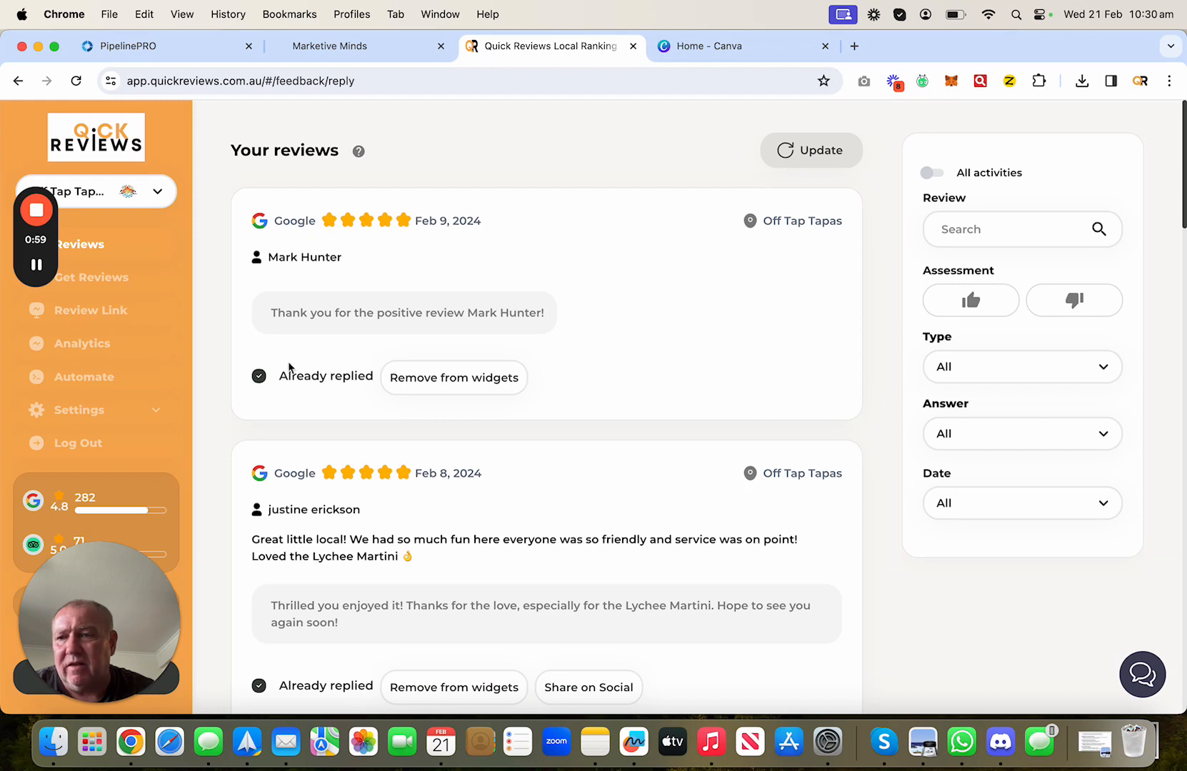
- Check that Off Tap Tapas has no automations yet, then open a new browser tab
{"action": "left_click", "coordinate": [95, 378]}
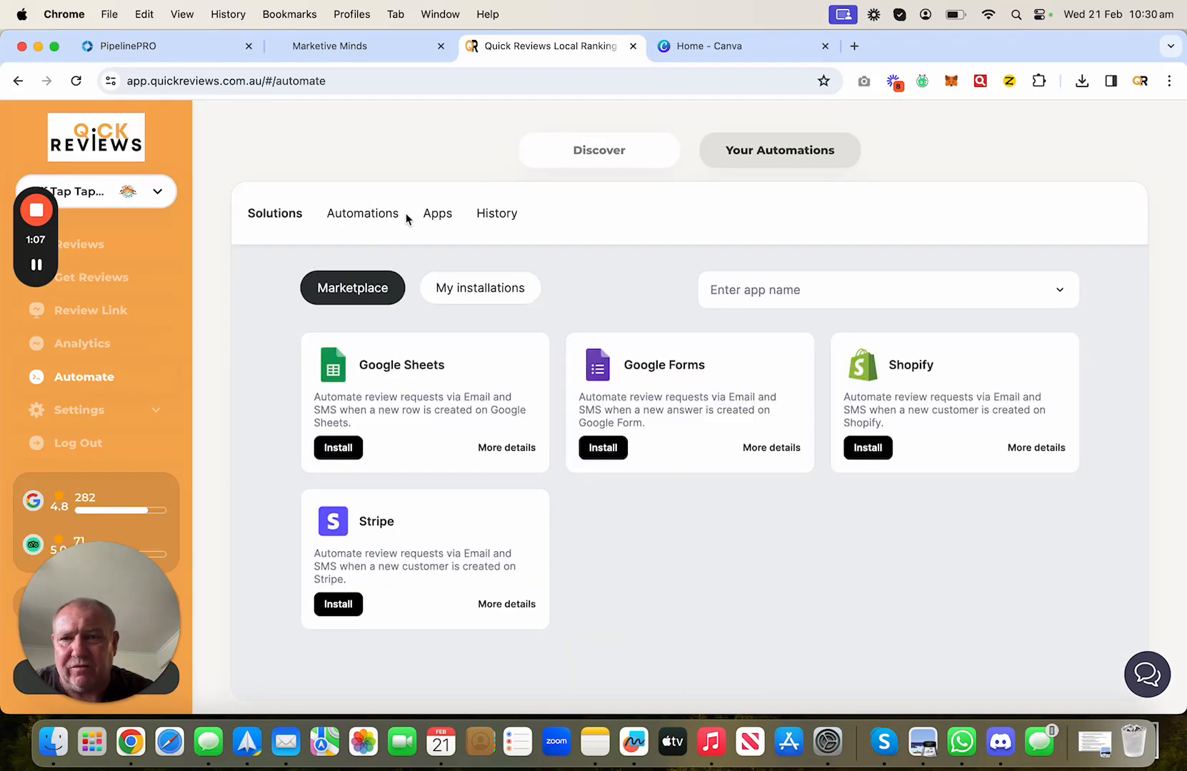
{"action": "left_click", "coordinate": [368, 221]}
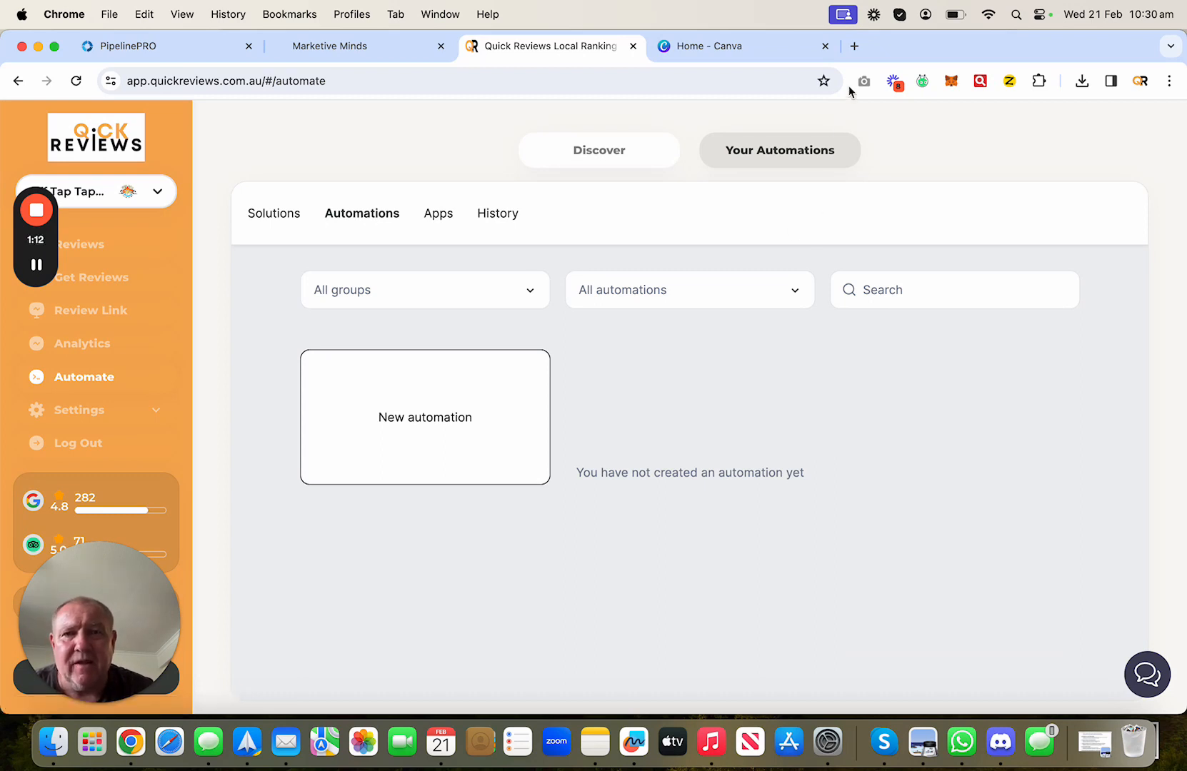
{"action": "left_click", "coordinate": [854, 47]}
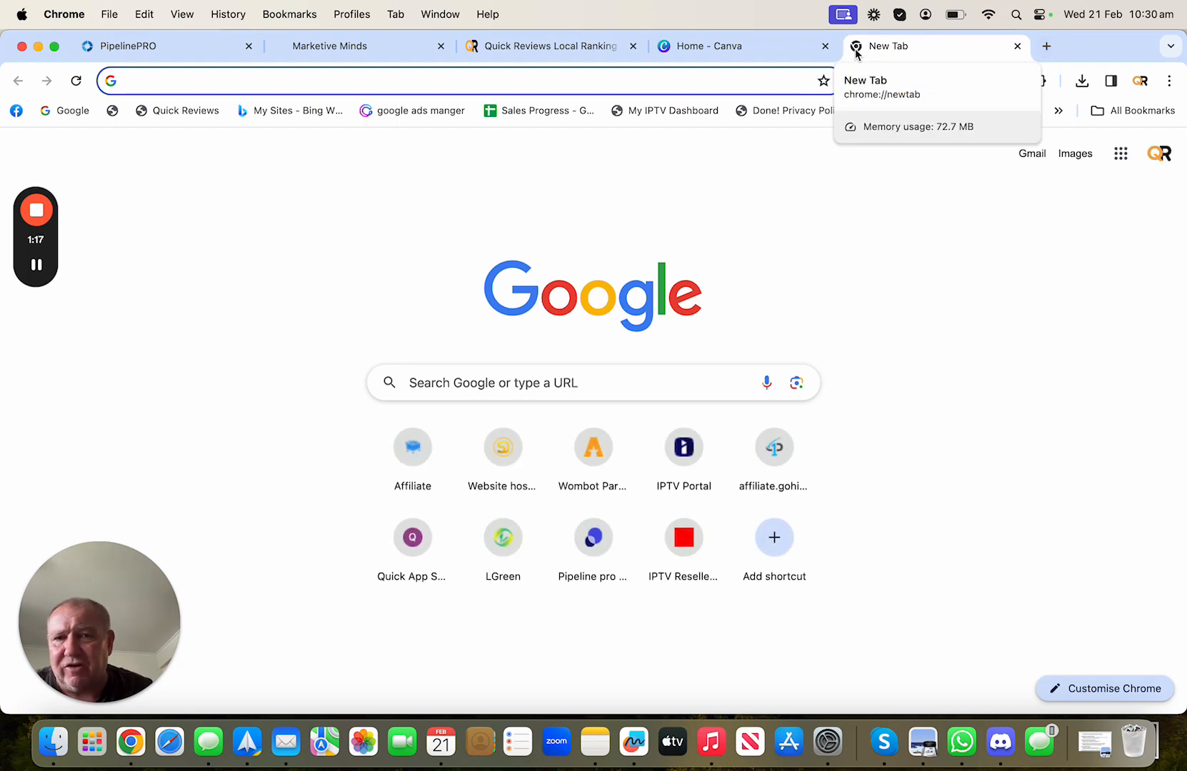
- Launch Google Forms from the Google apps menu and start a blank form
{"action": "left_click", "coordinate": [1120, 153]}
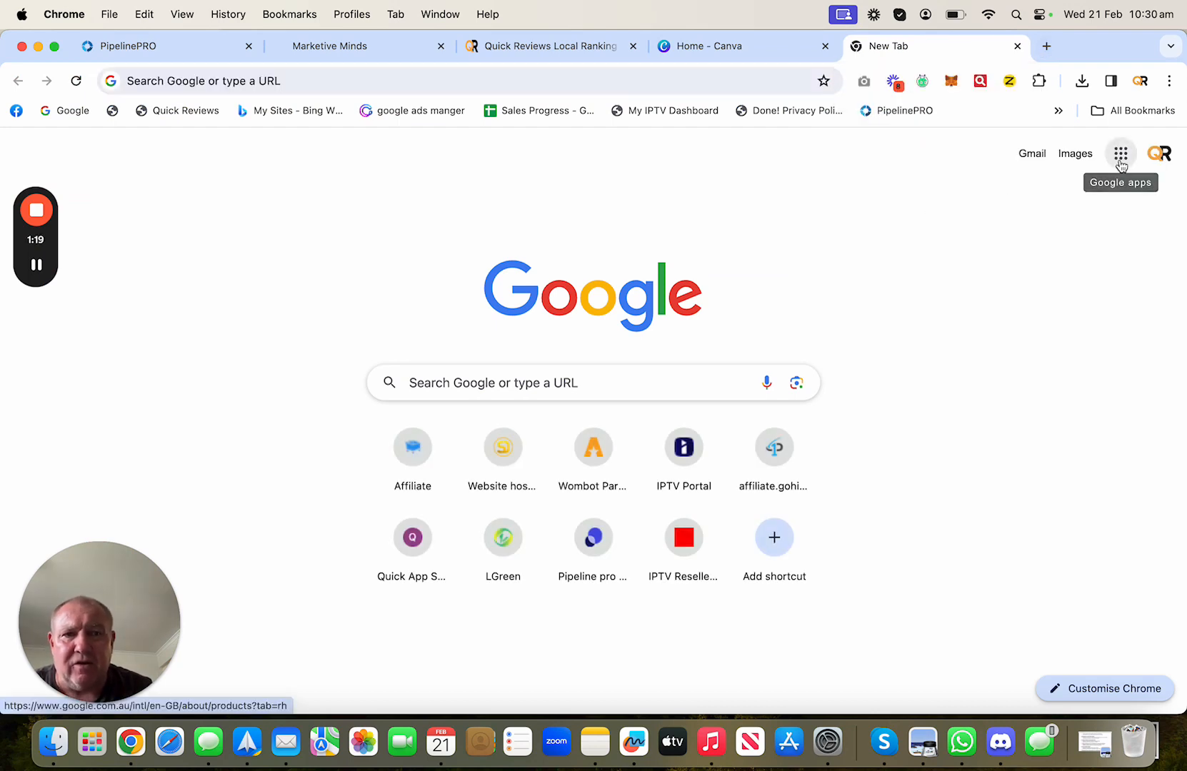
{"action": "scroll", "coordinate": [1069, 360], "scroll_direction": "down", "scroll_amount": 10}
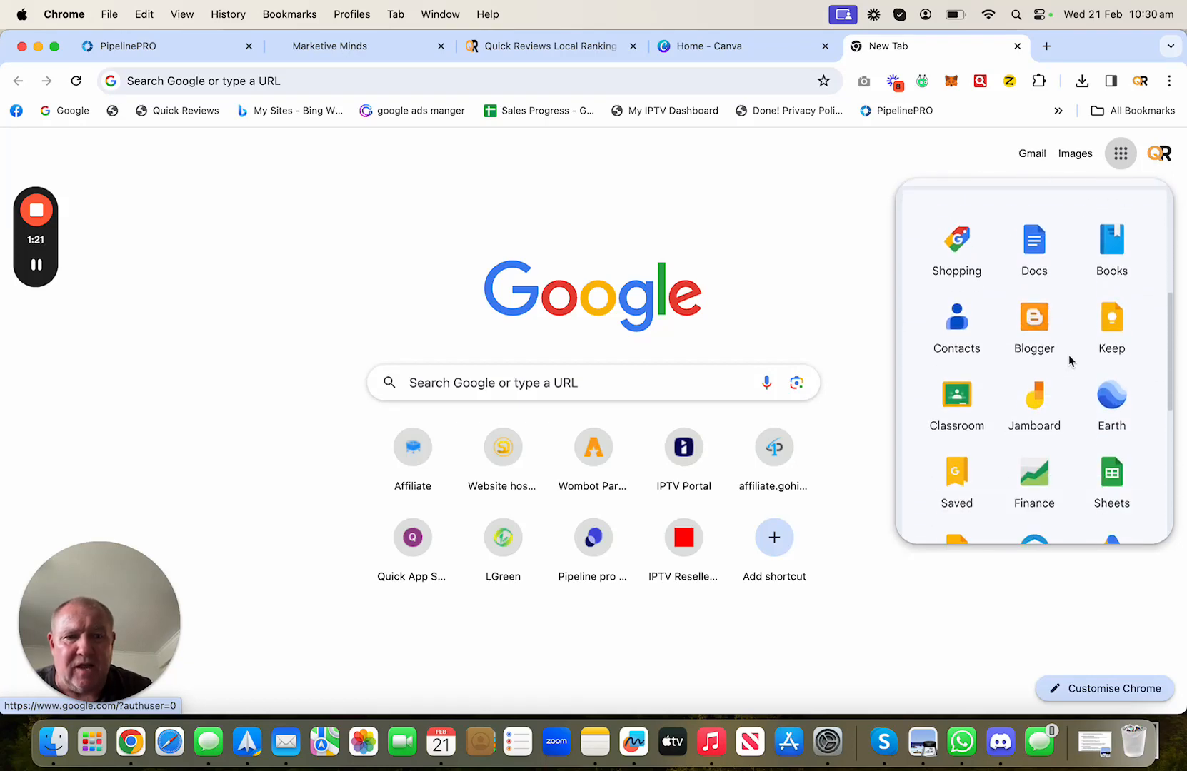
{"action": "scroll", "coordinate": [1069, 360], "scroll_direction": "down", "scroll_amount": 2}
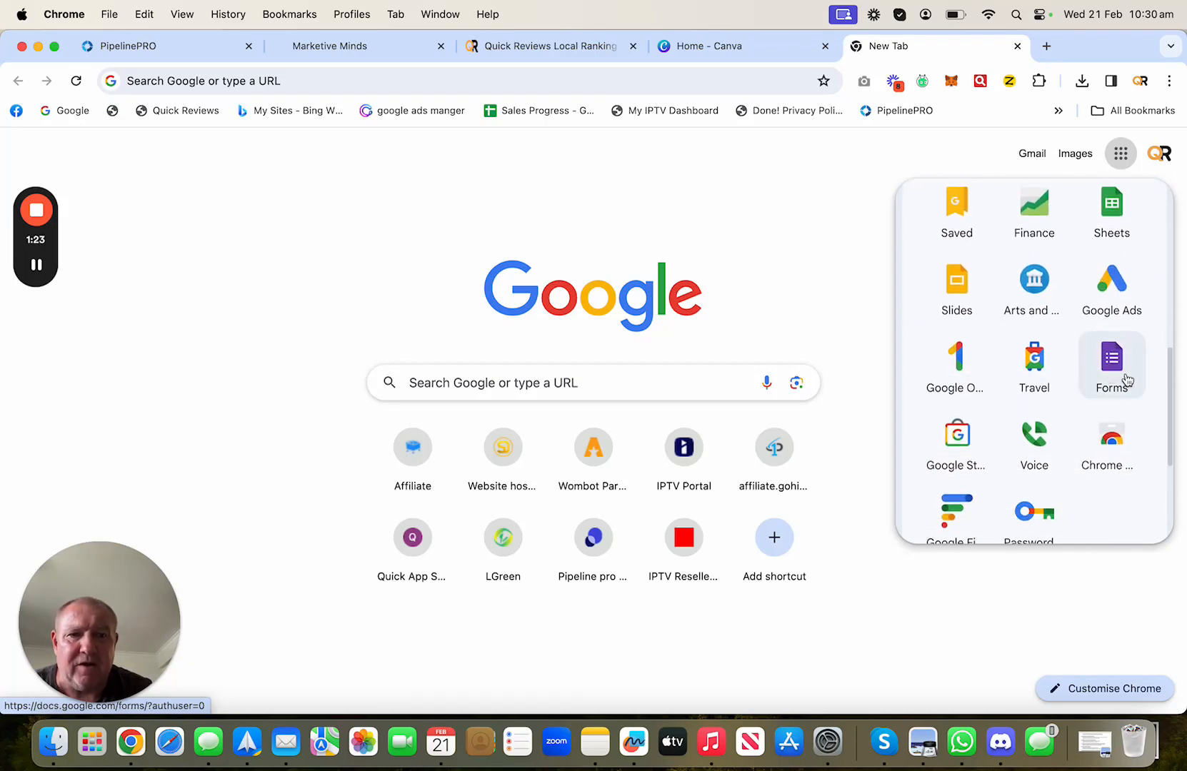
{"action": "left_click", "coordinate": [1106, 364]}
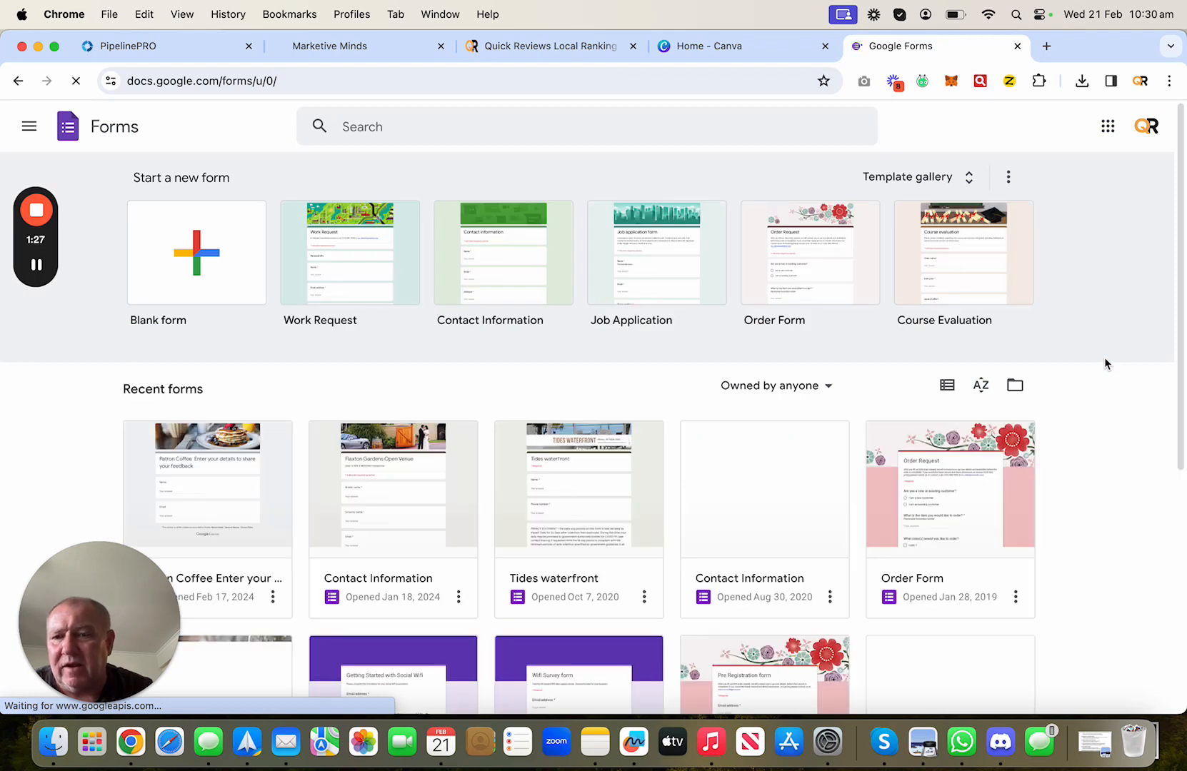
{"action": "left_click", "coordinate": [205, 268]}
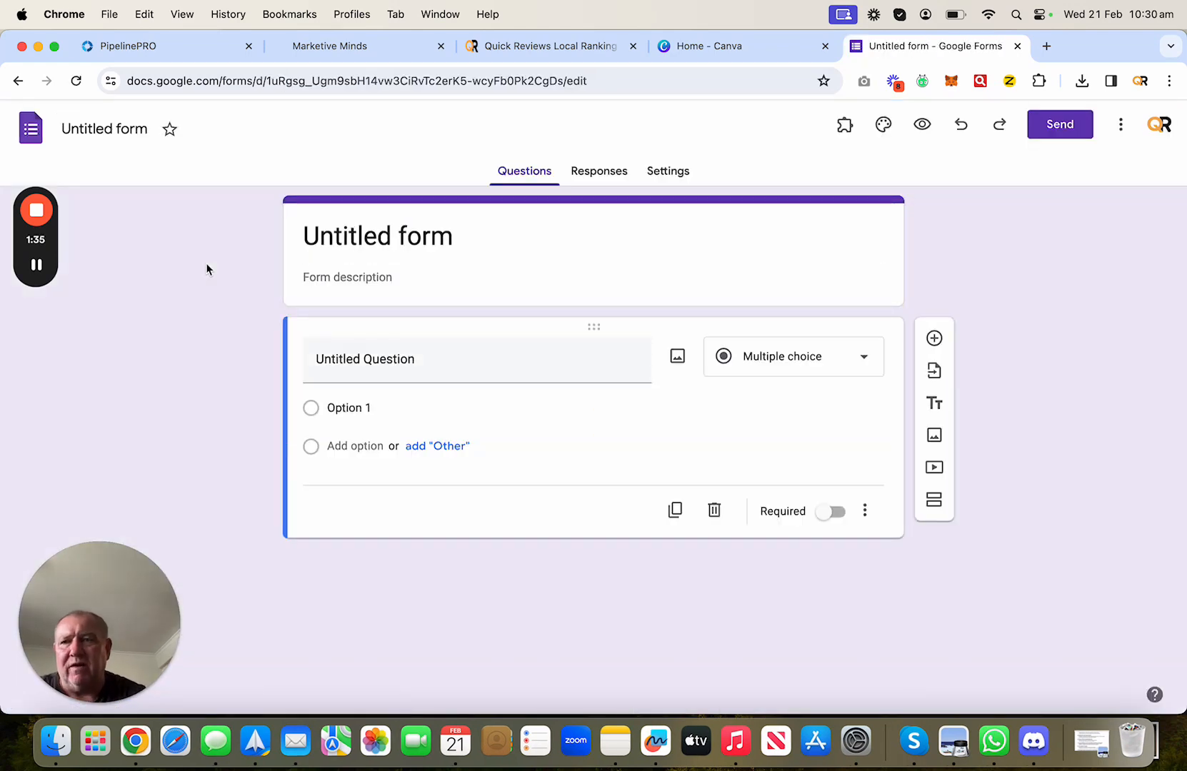
- Rename the form 'Off Tap Tapas Leave Your Feedback', correcting typos along the way
{"action": "left_click", "coordinate": [146, 130]}
{"action": "key", "text": "BackSpace"}
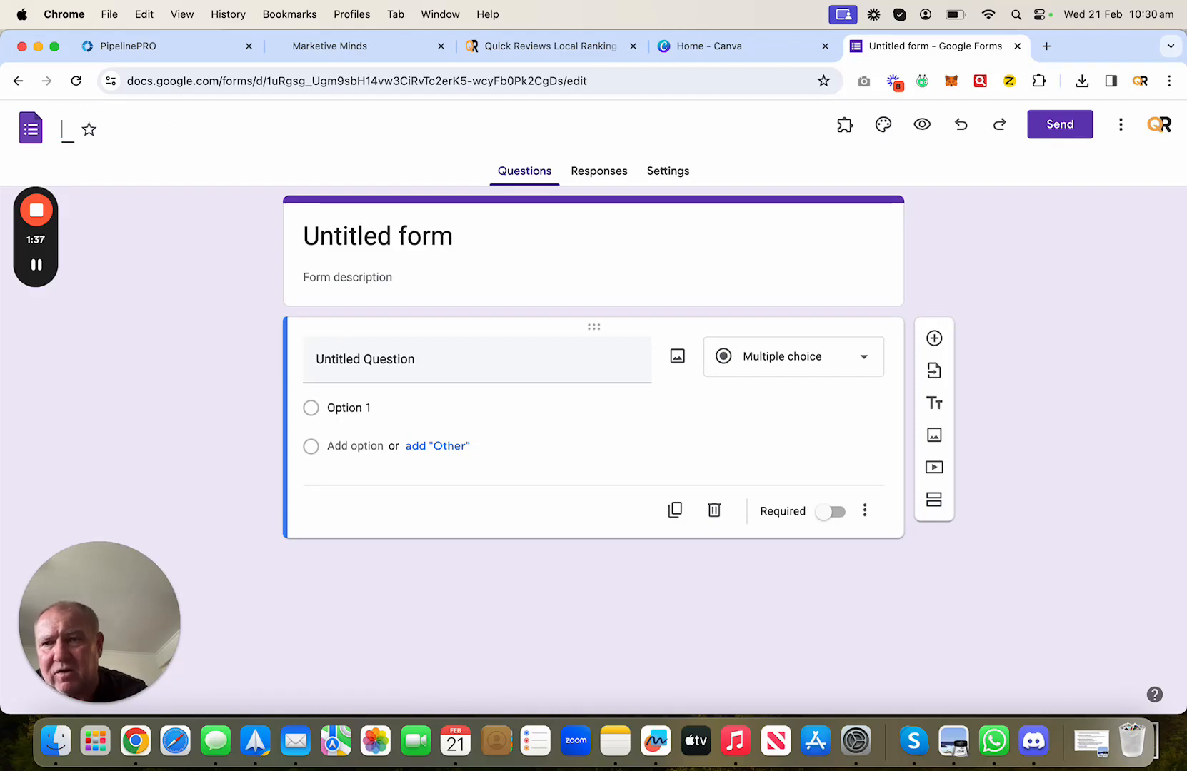
{"action": "type", "text": "Off Ta"}
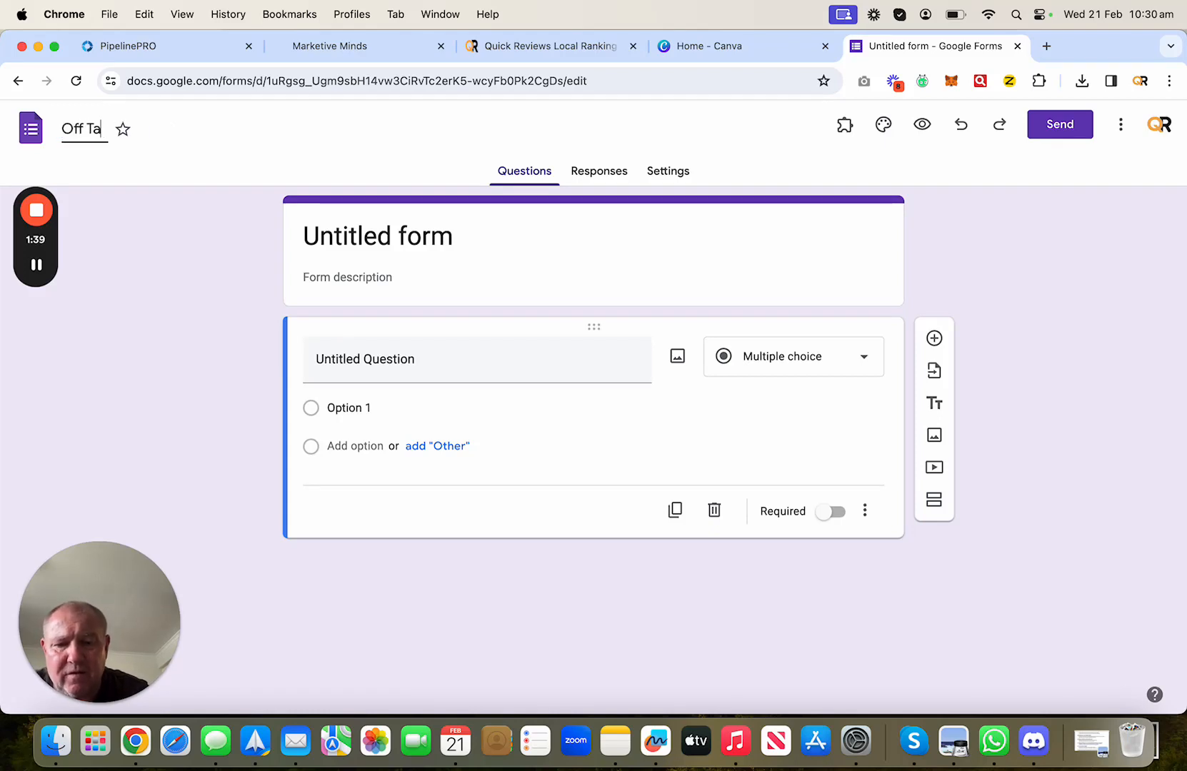
{"action": "type", "text": "p Tapa"}
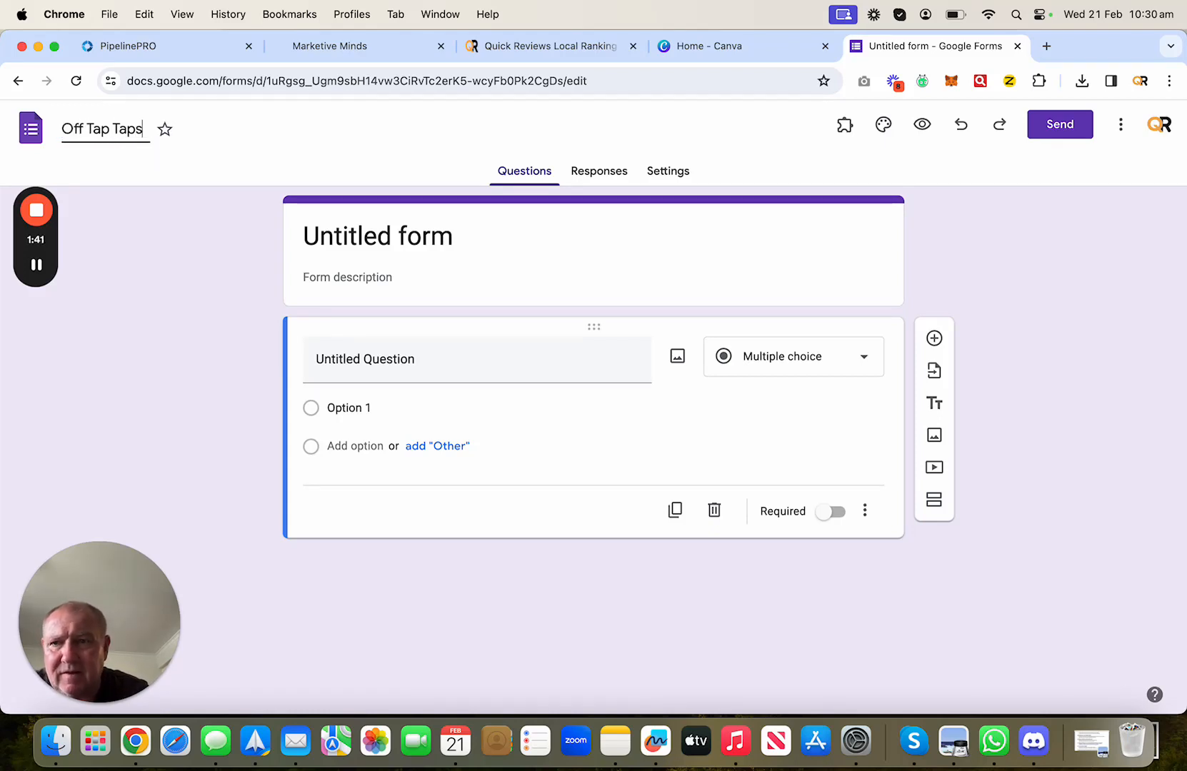
{"action": "type", "text": "s Leabe"}
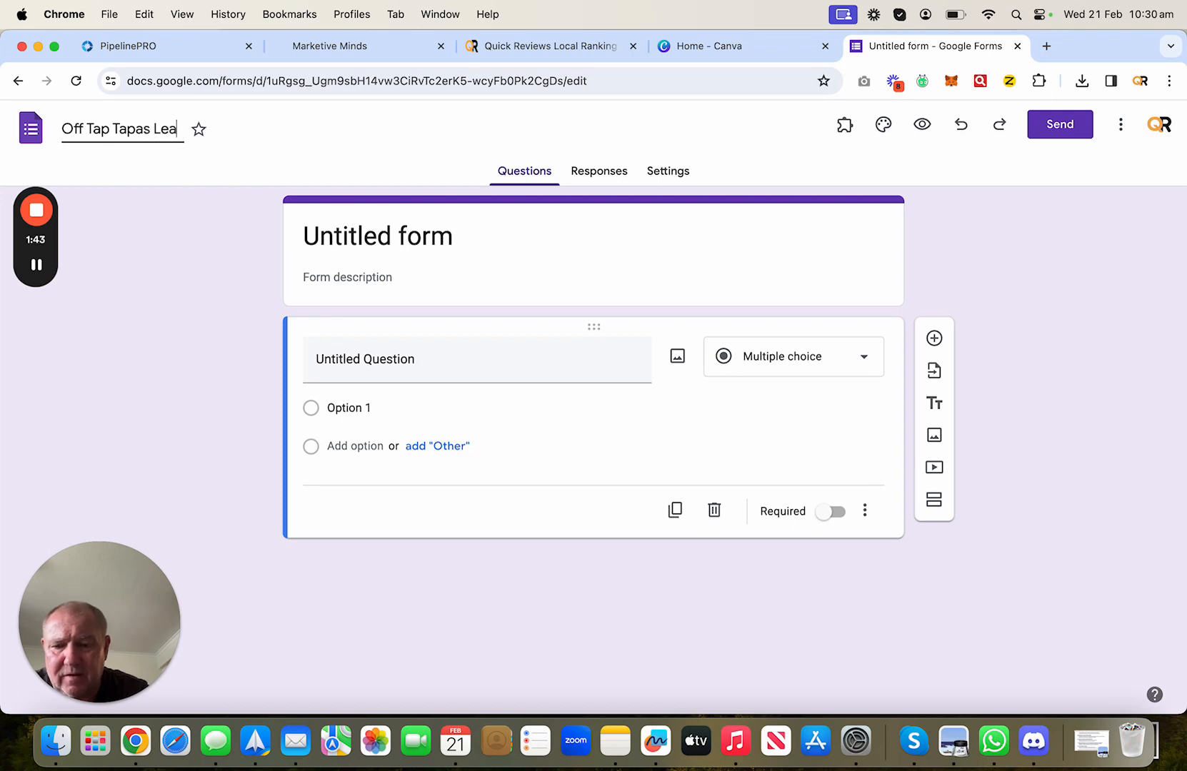
{"action": "key", "text": "BackSpace"}
{"action": "key", "text": "BackSpace"}
{"action": "type", "text": "ve"}
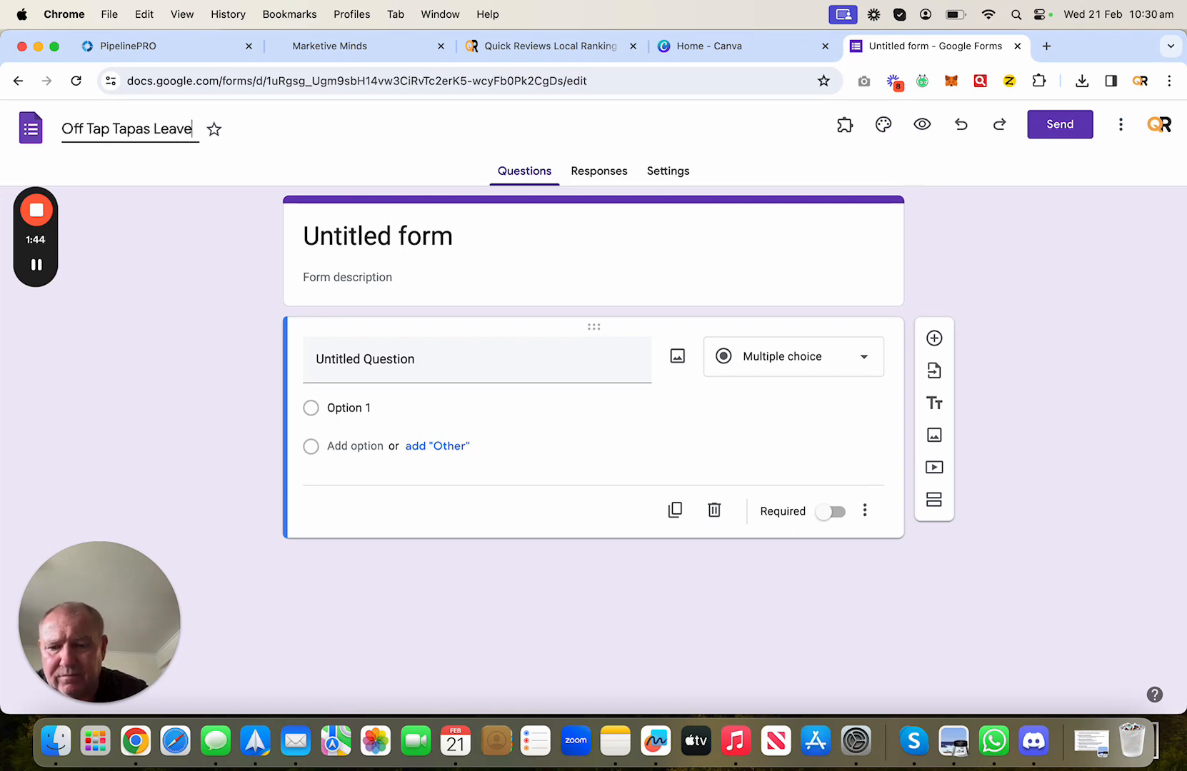
{"action": "type", "text": " your Feedback"}
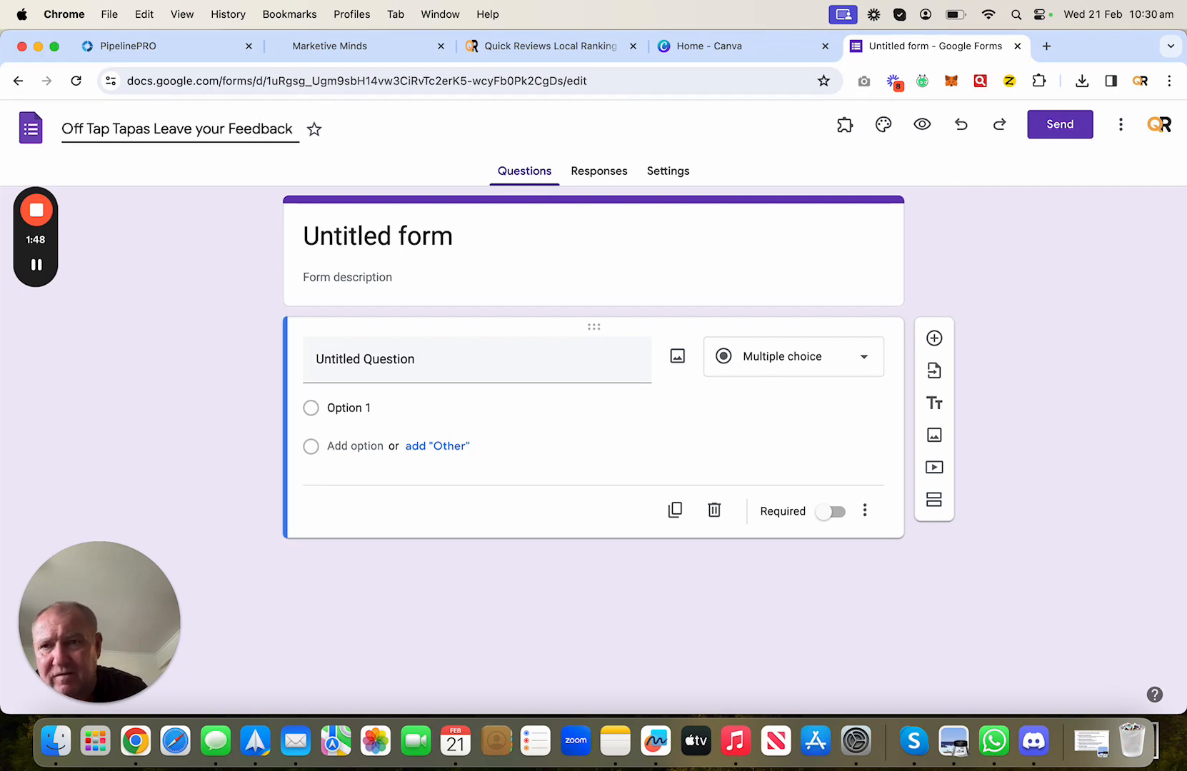
{"action": "left_click", "coordinate": [204, 127]}
{"action": "type", "text": "\\"}
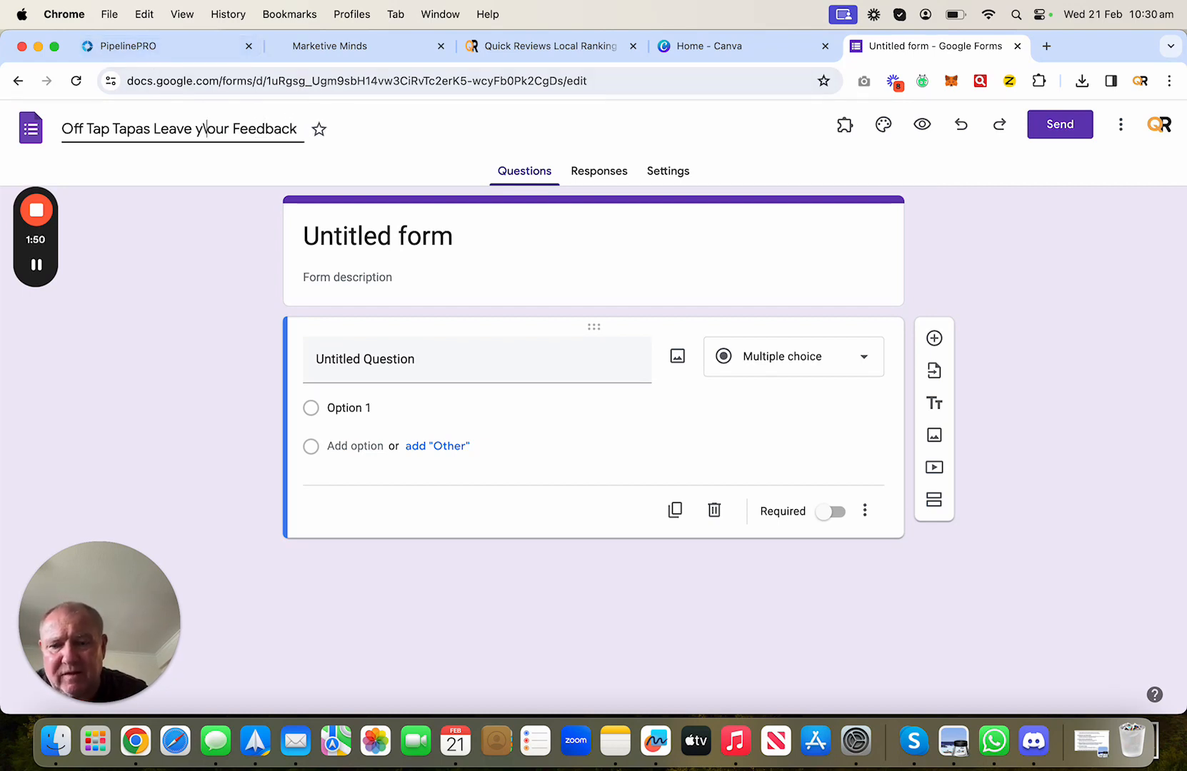
{"action": "type", "text": "Y"}
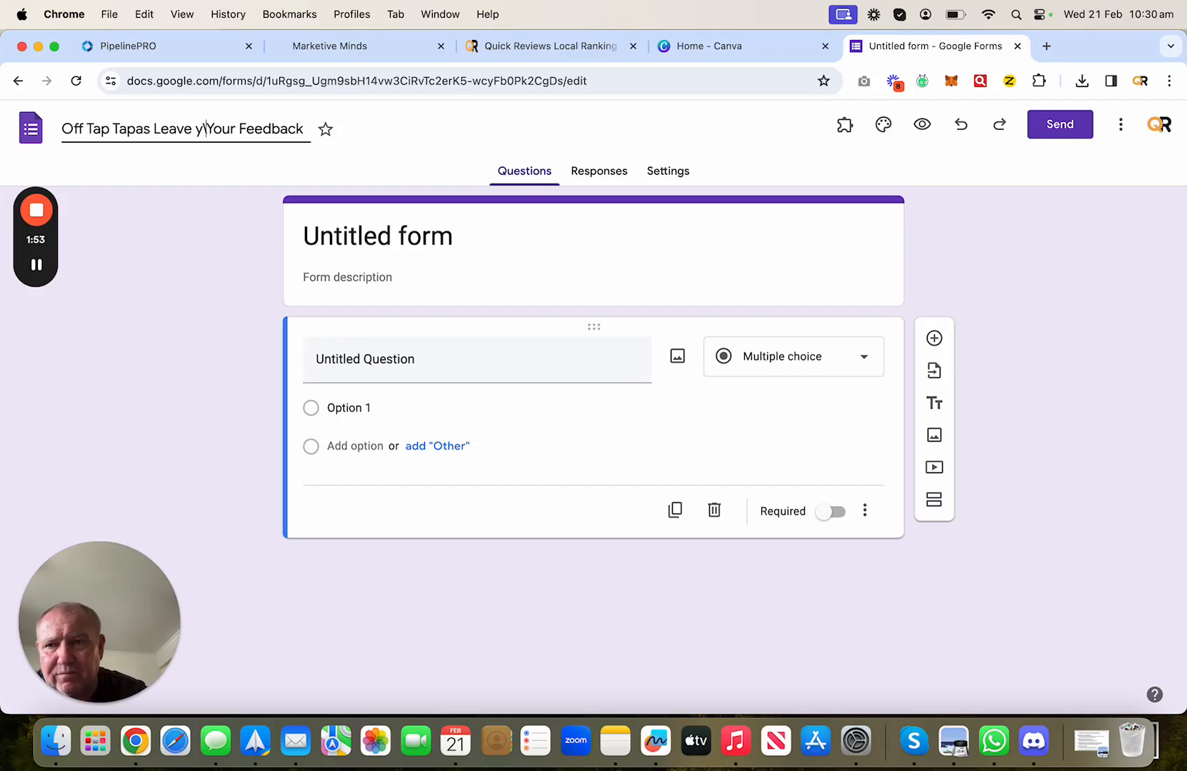
{"action": "key", "text": "Left"}
{"action": "key", "text": "BackSpace"}
{"action": "key", "text": "BackSpace"}
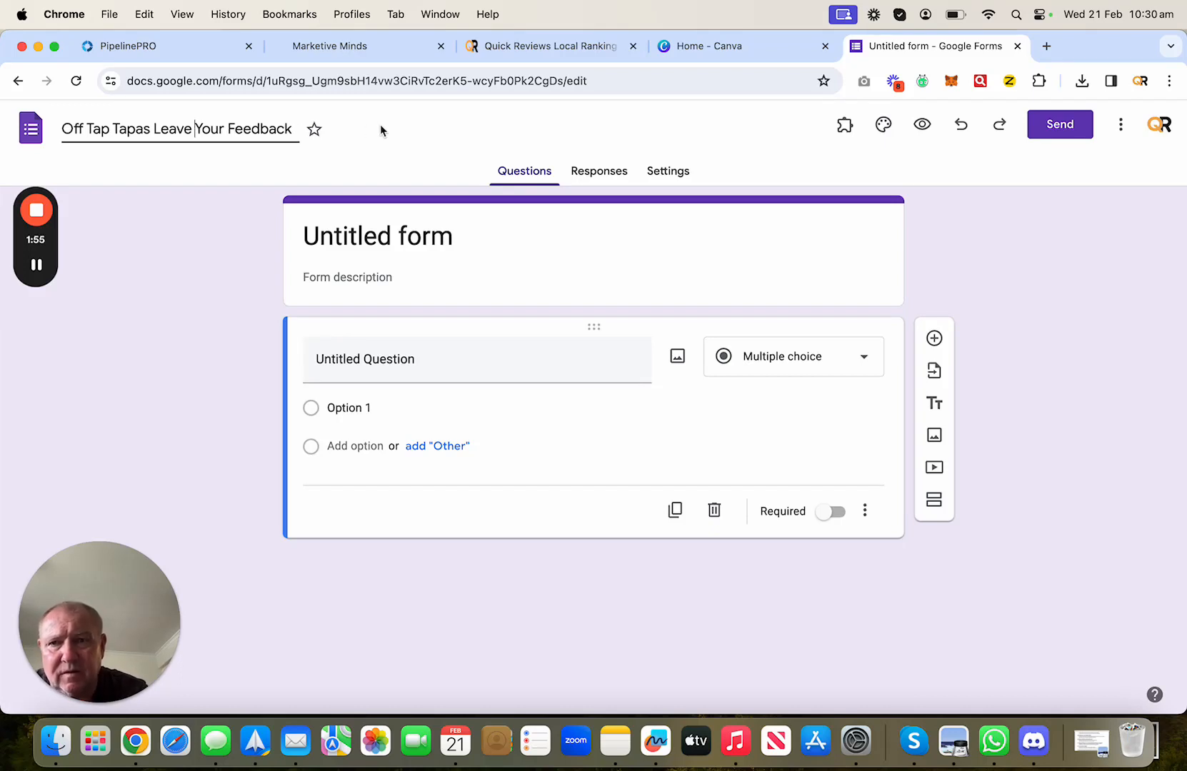
{"action": "left_click", "coordinate": [380, 128]}
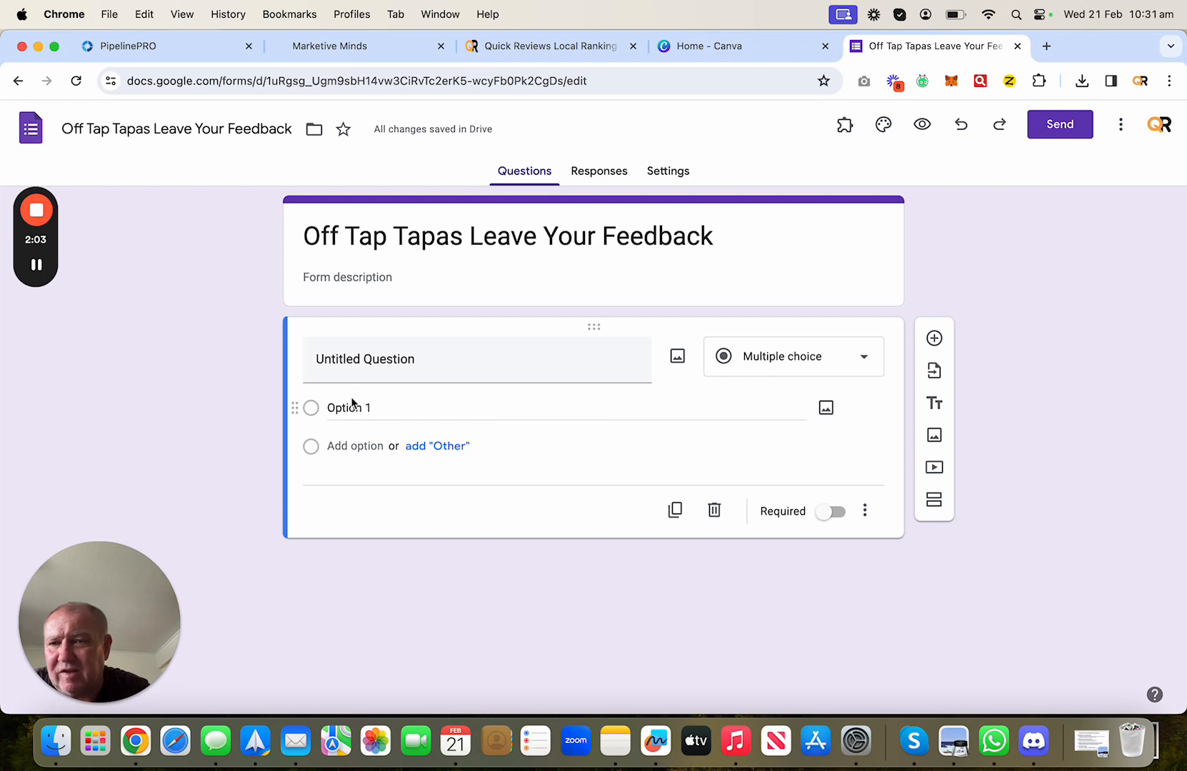
- Turn the default question into a required Short answer titled 'Enter Your Name'
{"action": "left_click", "coordinate": [812, 359]}
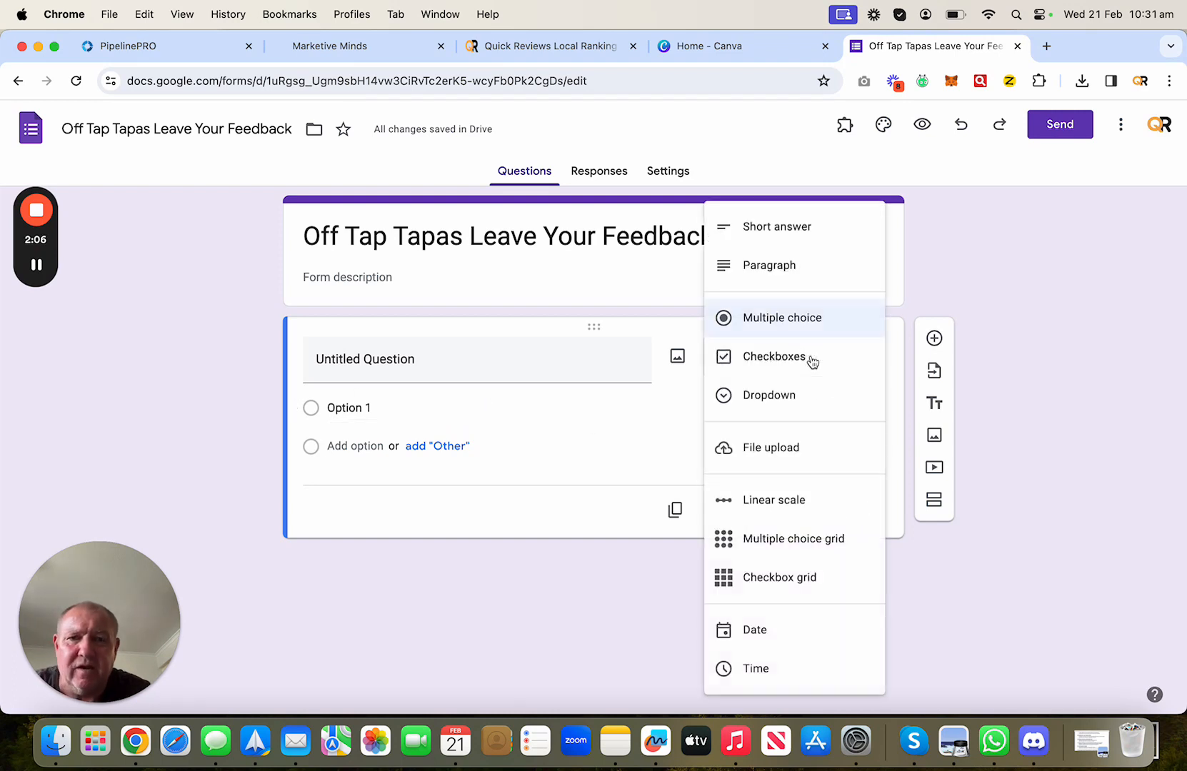
{"action": "left_click", "coordinate": [815, 232]}
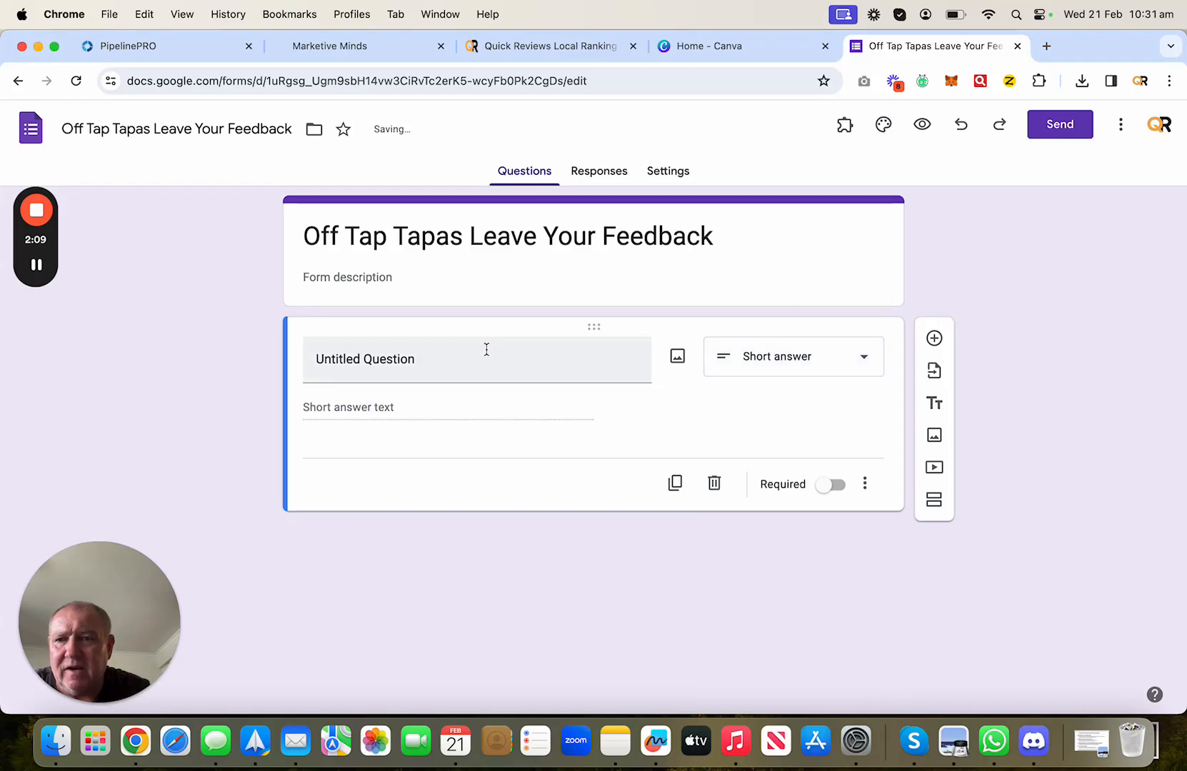
{"action": "left_click", "coordinate": [460, 359]}
{"action": "key", "text": "BackSpace"}
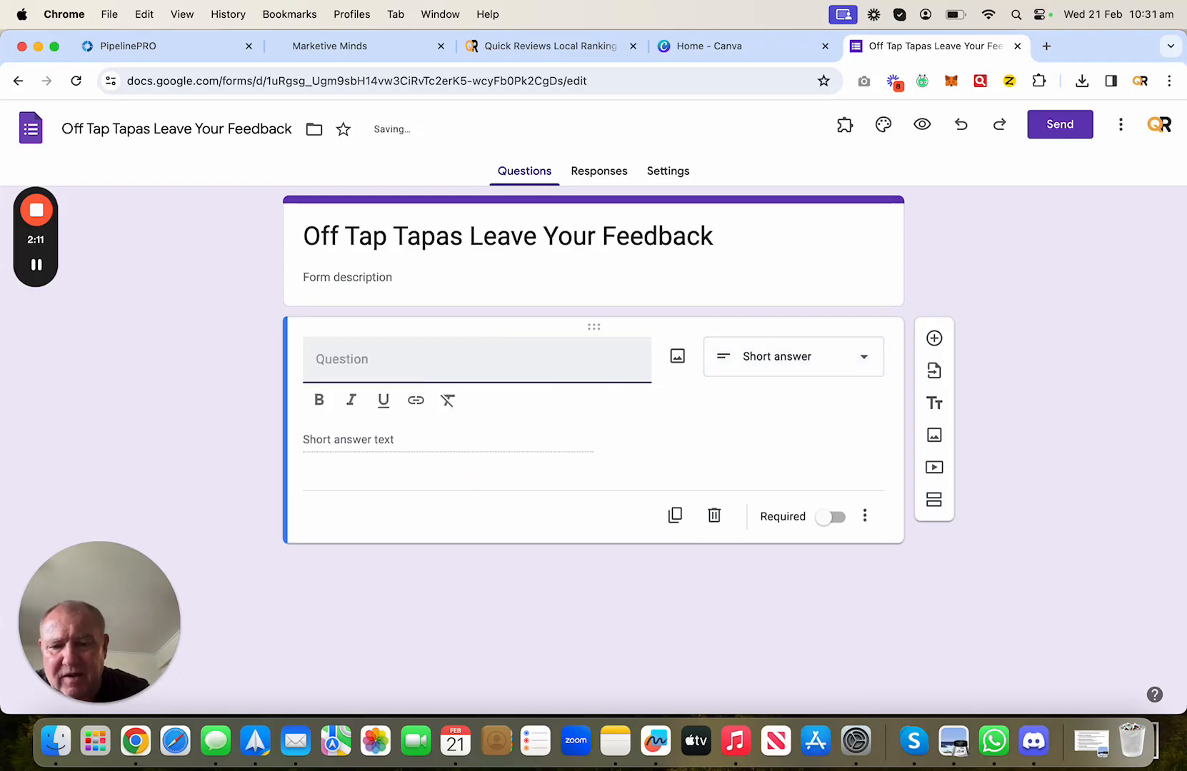
{"action": "type", "text": "Enter your Name"}
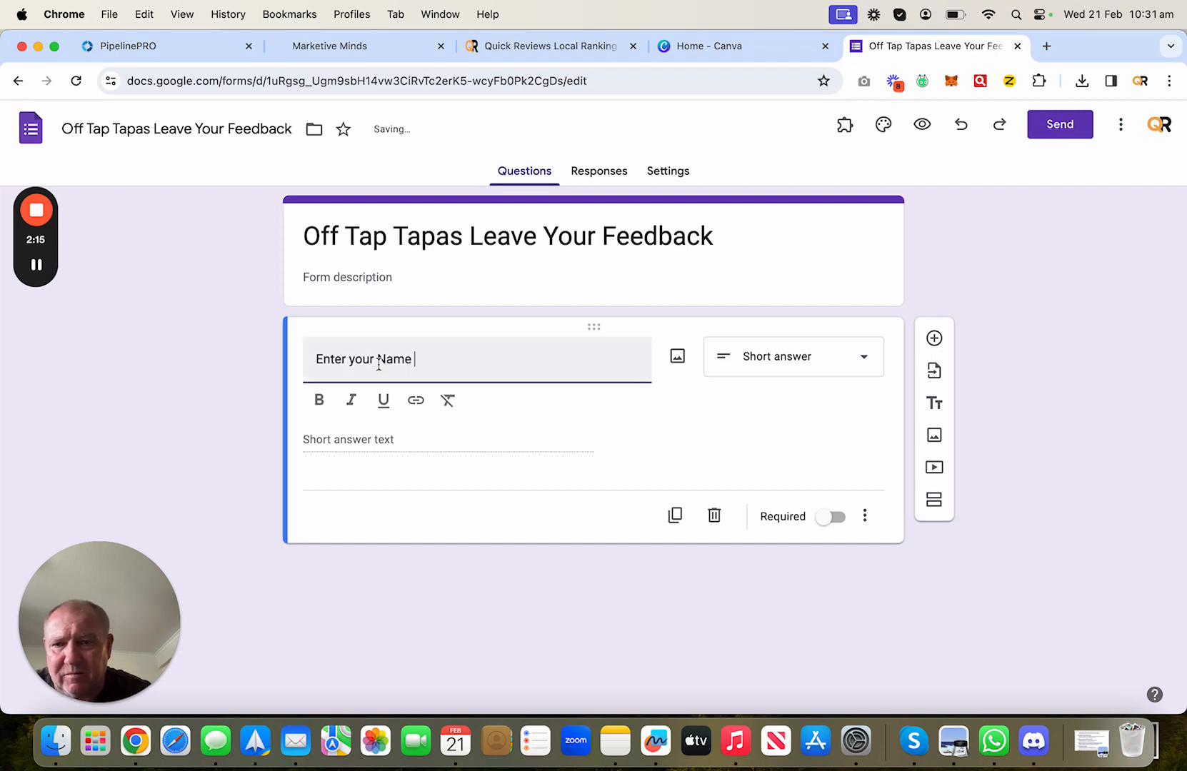
{"action": "left_click", "coordinate": [352, 359]}
{"action": "key", "text": "BackSpace"}
{"action": "type", "text": "Y"}
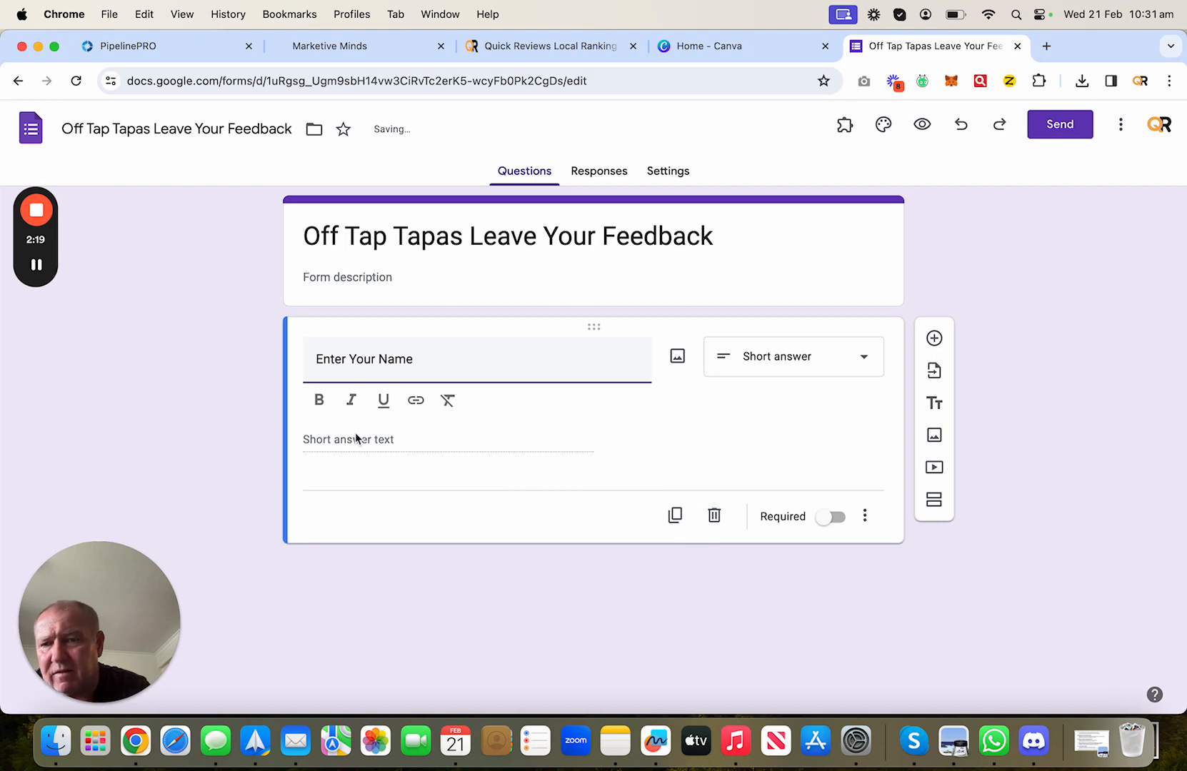
{"action": "left_click", "coordinate": [317, 439]}
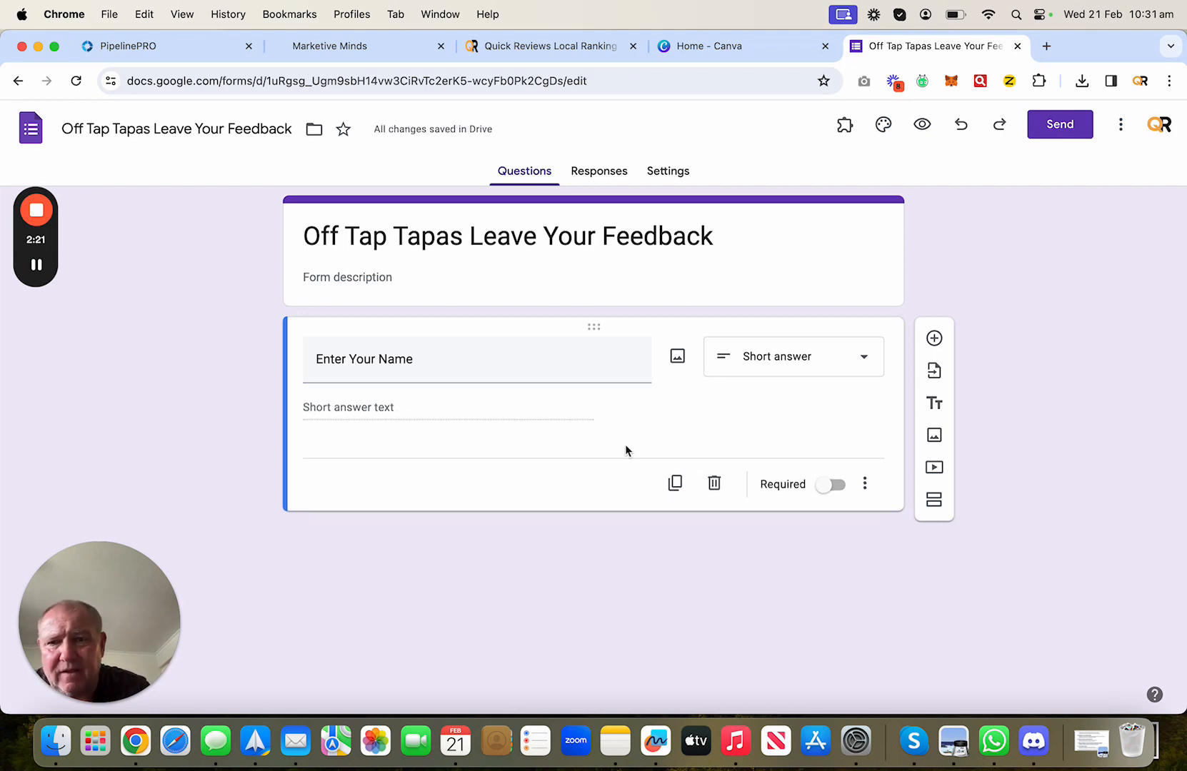
{"action": "left_click", "coordinate": [830, 486]}
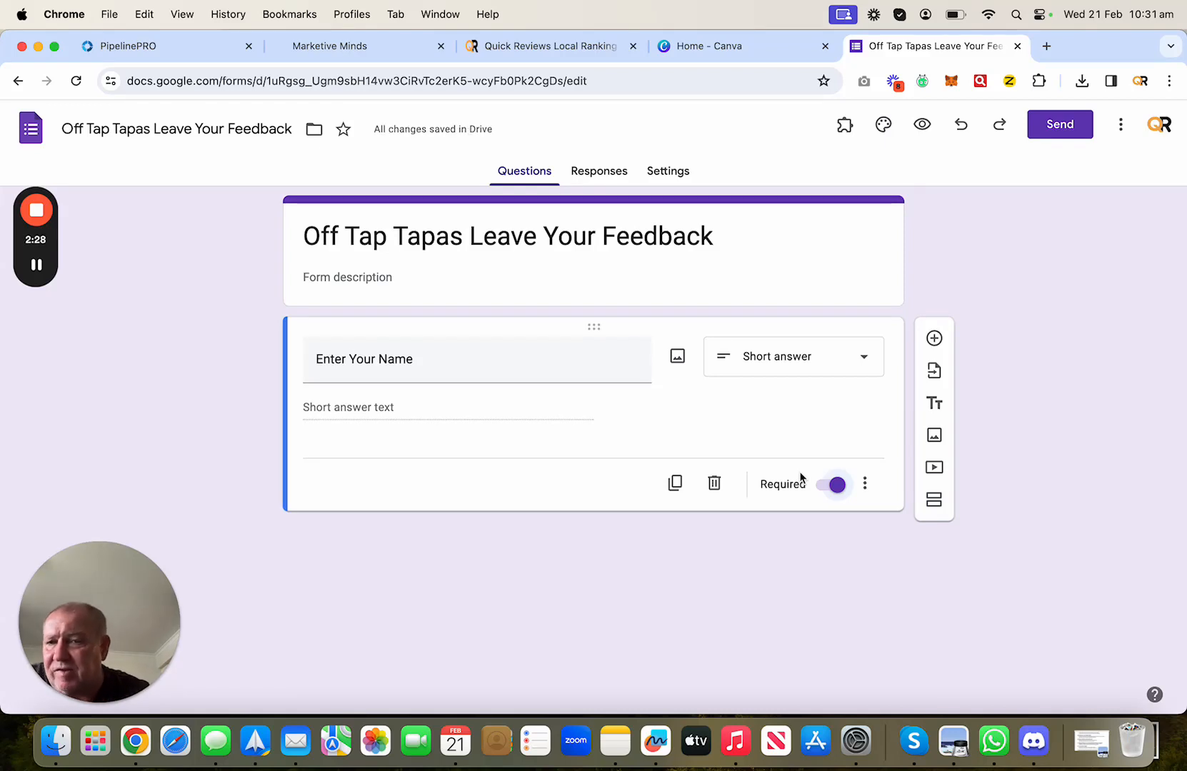
- Add a second Short answer question 'Enter your Email' and mark it required
{"action": "left_click", "coordinate": [934, 340]}
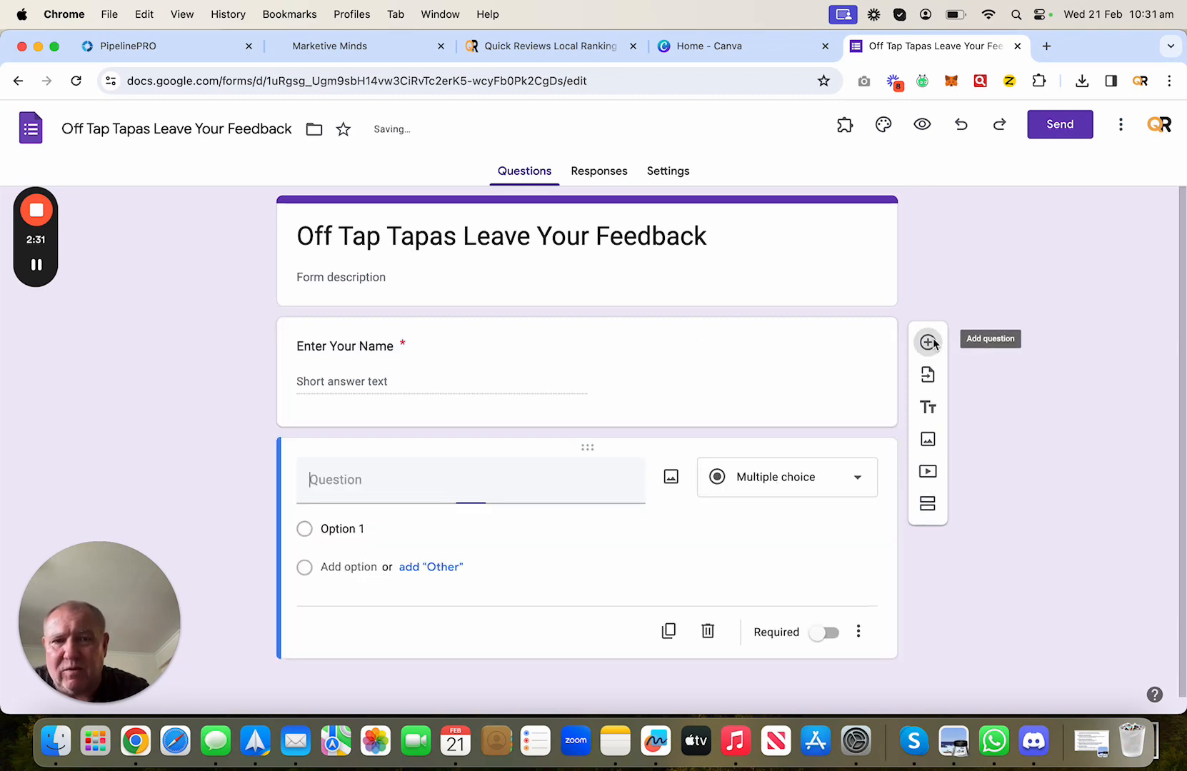
{"action": "left_click", "coordinate": [752, 488]}
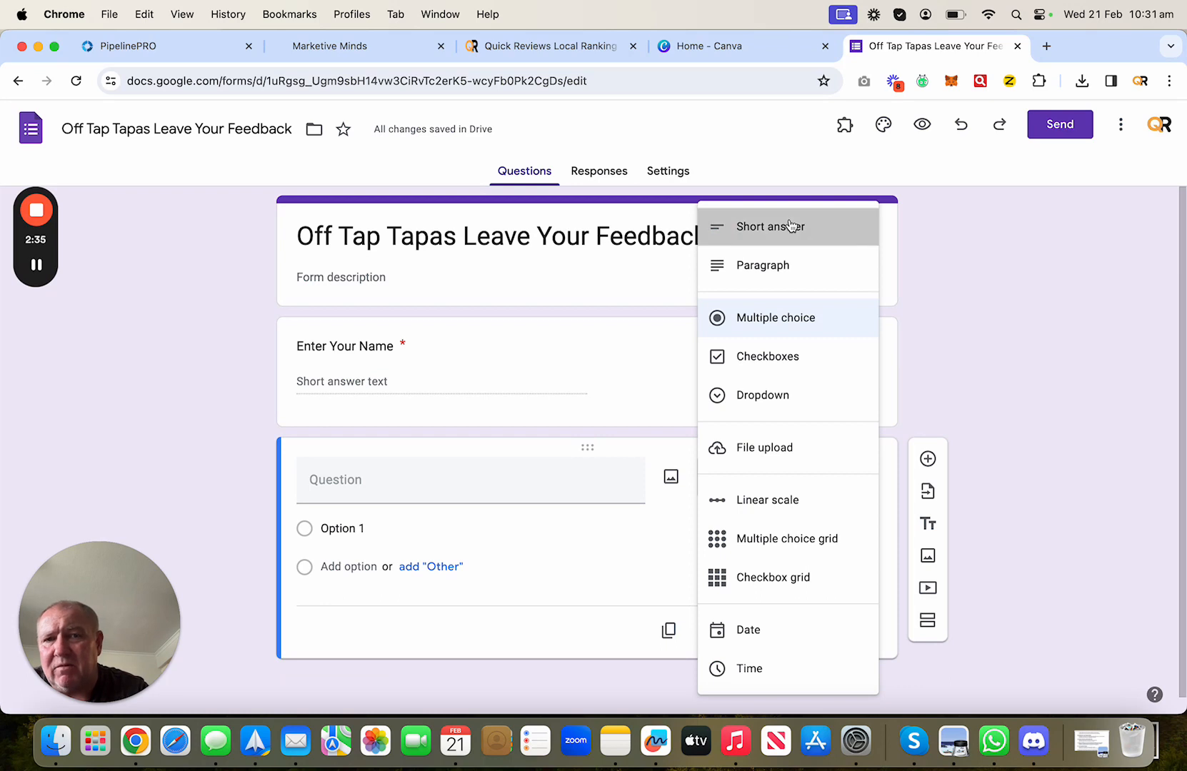
{"action": "left_click", "coordinate": [789, 226]}
{"action": "left_click", "coordinate": [339, 473]}
{"action": "type", "text": "E"}
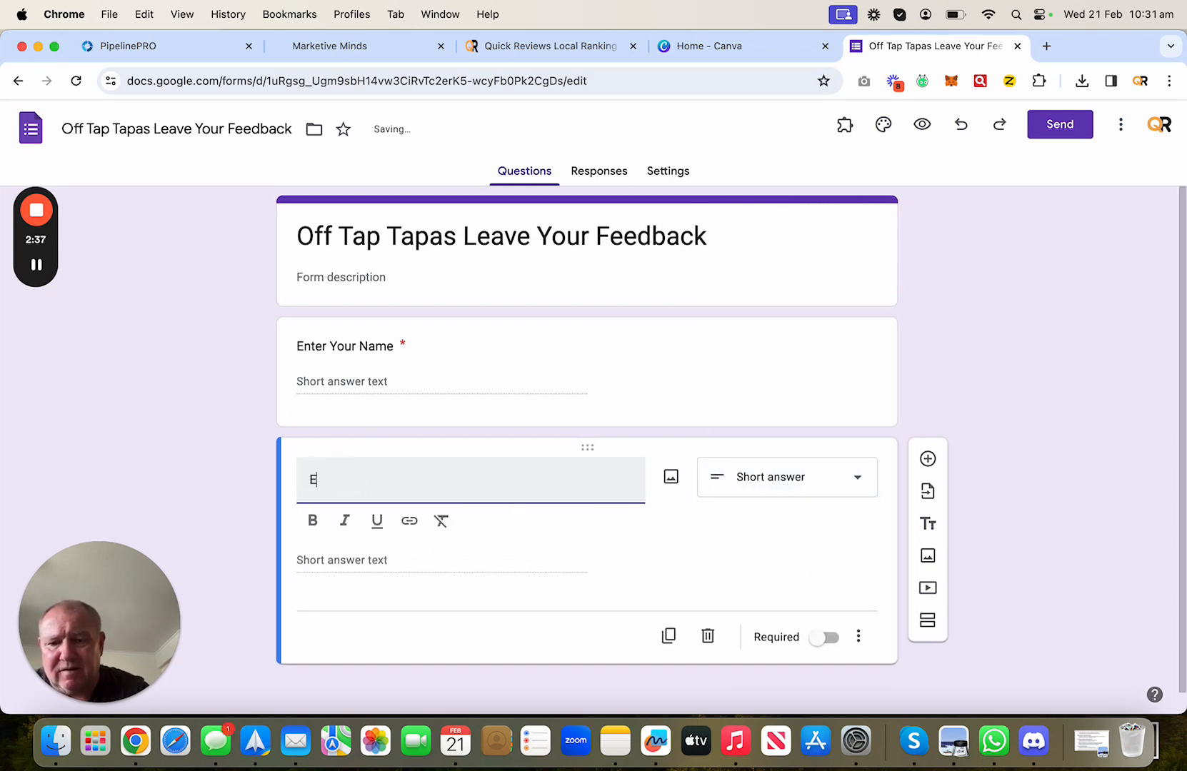
{"action": "type", "text": "nter your "}
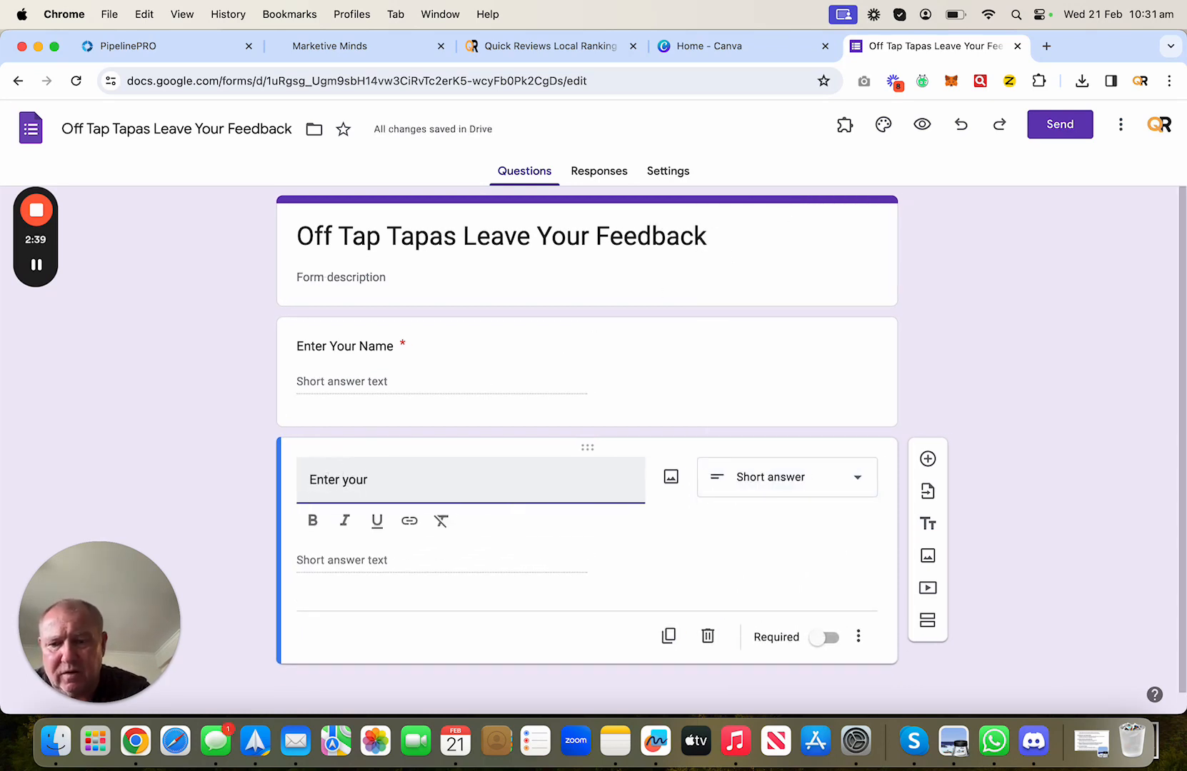
{"action": "type", "text": "Email"}
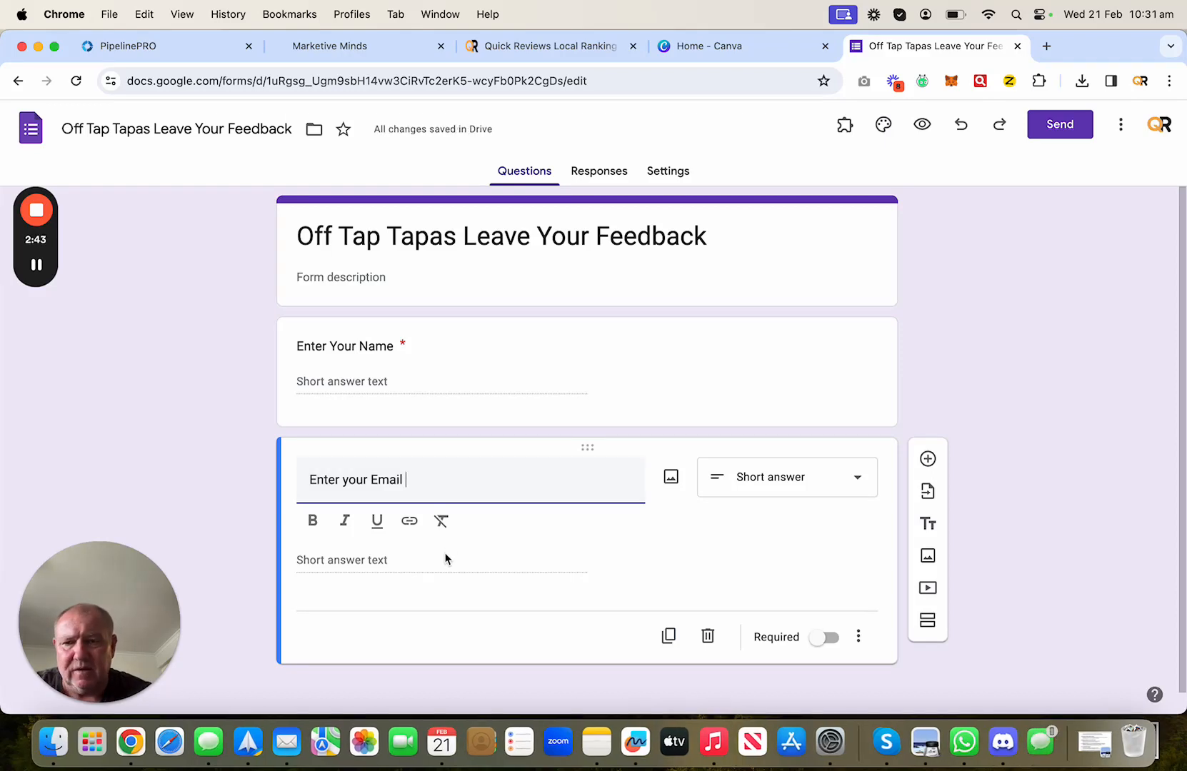
{"action": "left_click", "coordinate": [820, 643]}
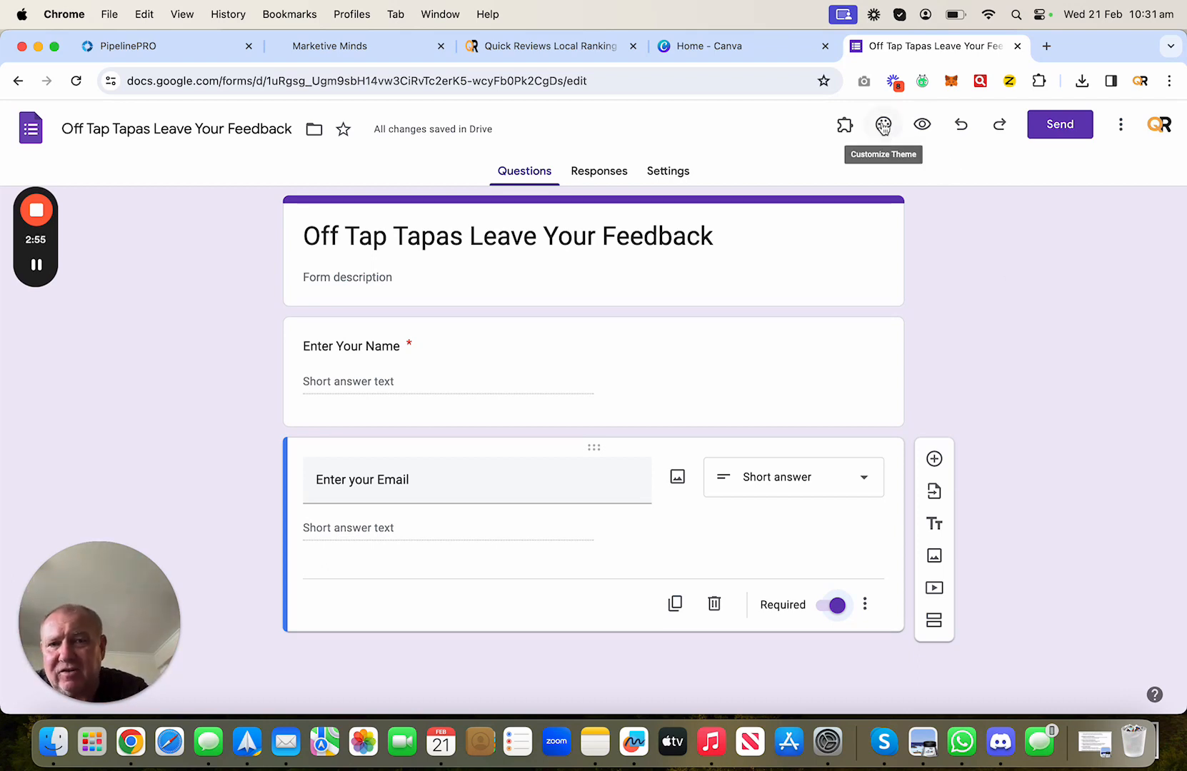
- Use the Food and dining cocktails photo as header image, giving a dark brown theme
{"action": "left_click", "coordinate": [883, 126]}
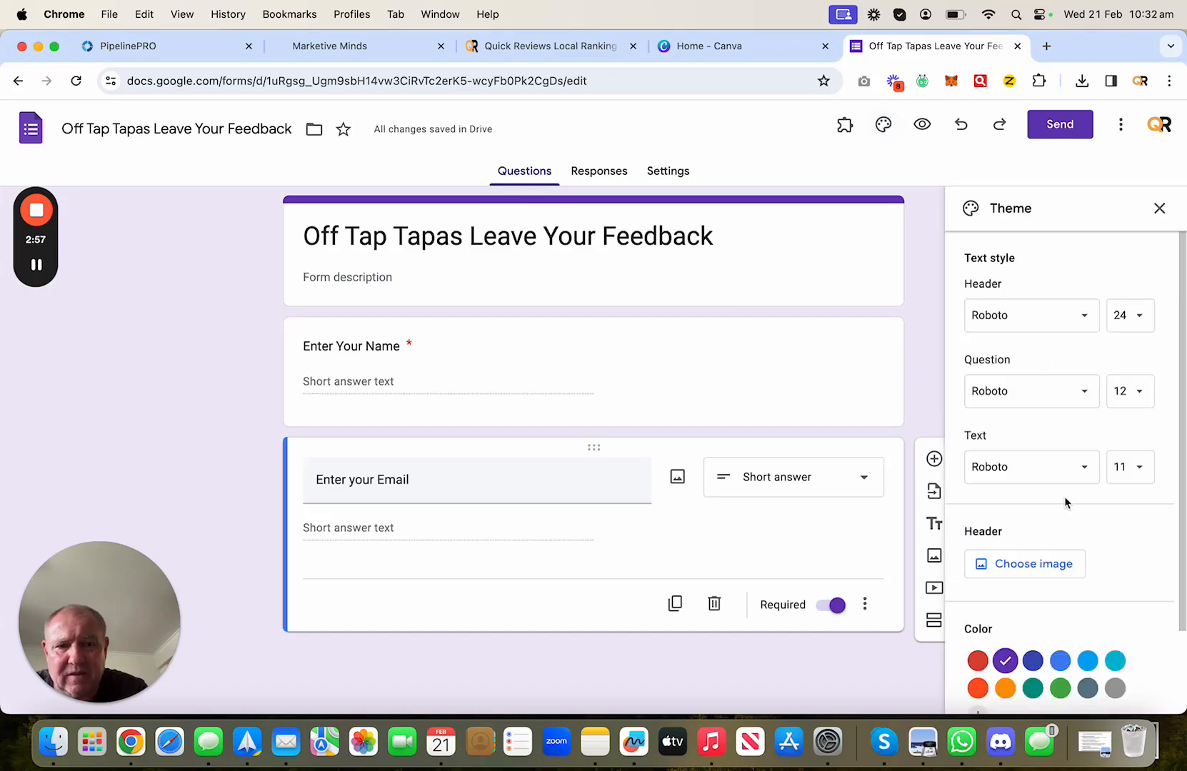
{"action": "left_click", "coordinate": [1029, 568]}
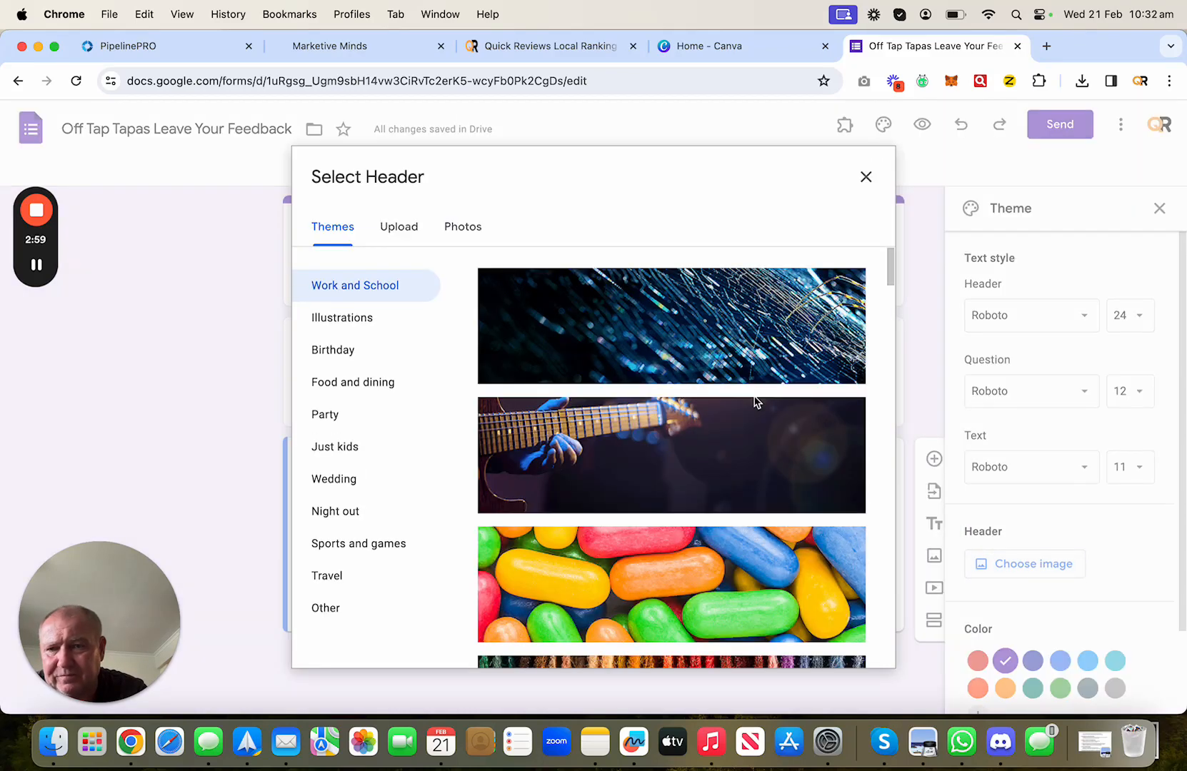
{"action": "left_click", "coordinate": [379, 382]}
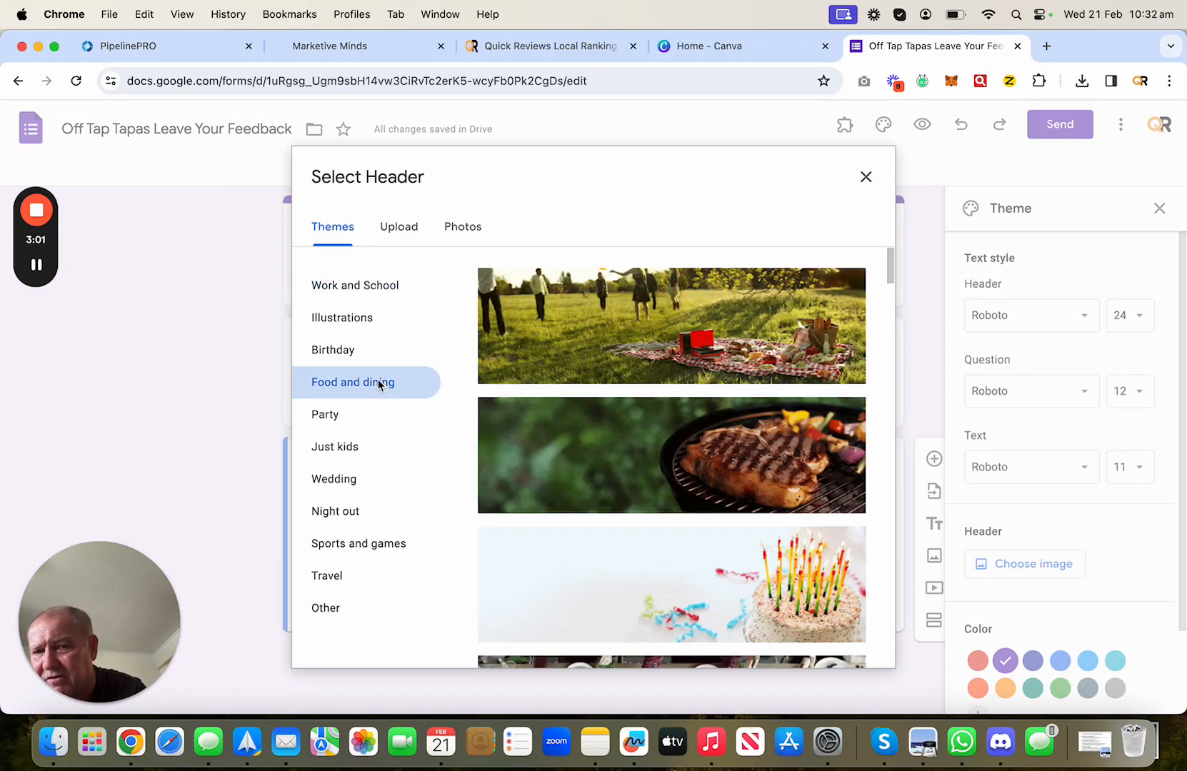
{"action": "scroll", "coordinate": [646, 472], "scroll_direction": "down", "scroll_amount": 7}
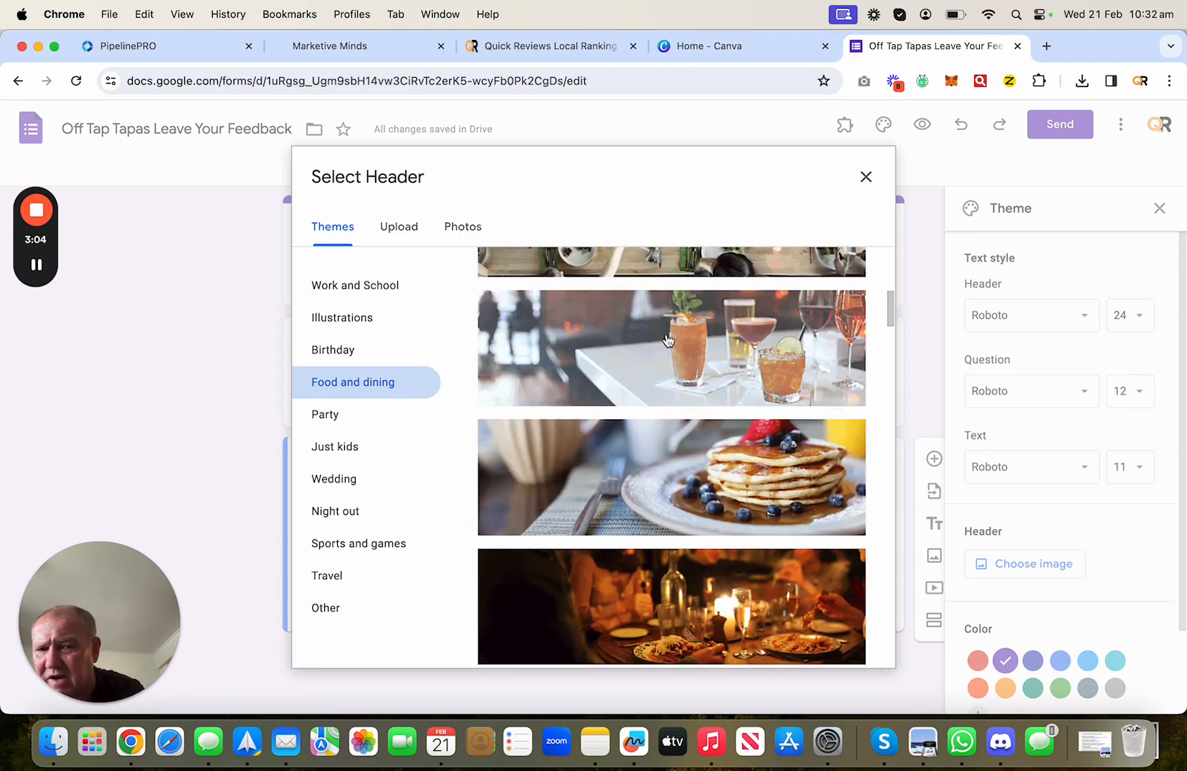
{"action": "scroll", "coordinate": [647, 508], "scroll_direction": "down", "scroll_amount": 2}
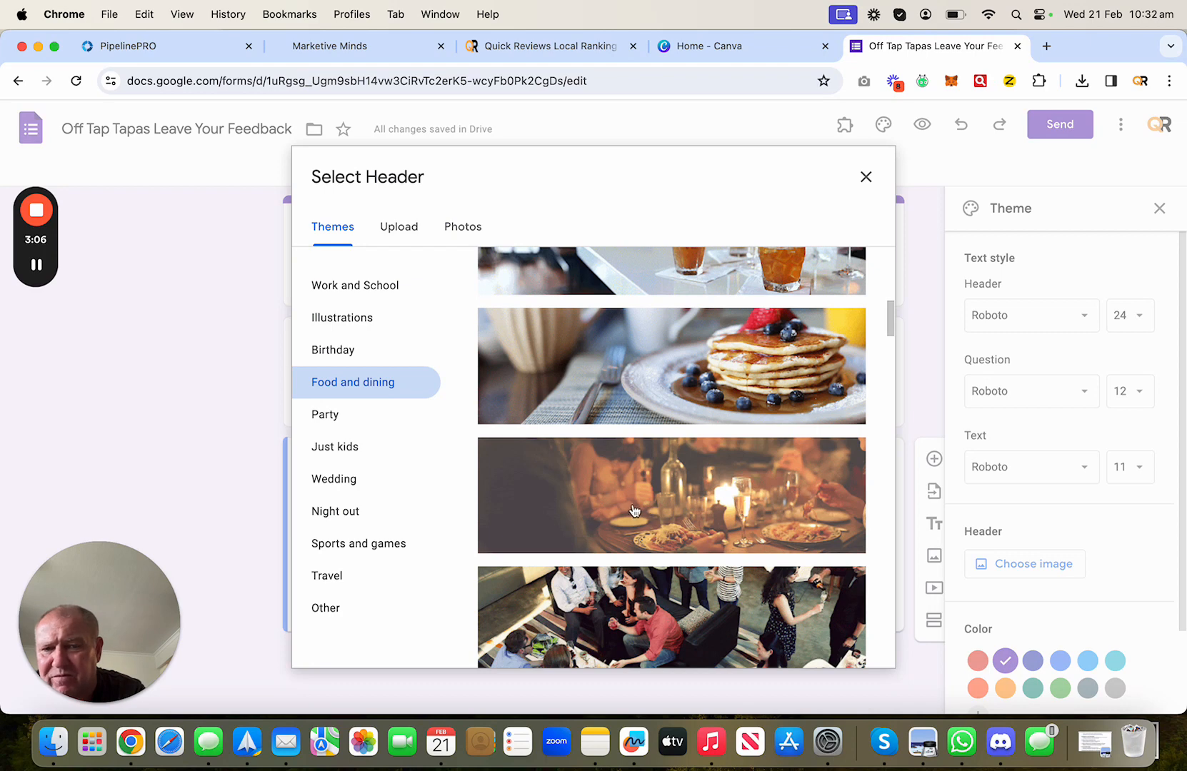
{"action": "scroll", "coordinate": [716, 418], "scroll_direction": "up", "scroll_amount": 3}
{"action": "left_click", "coordinate": [623, 375]}
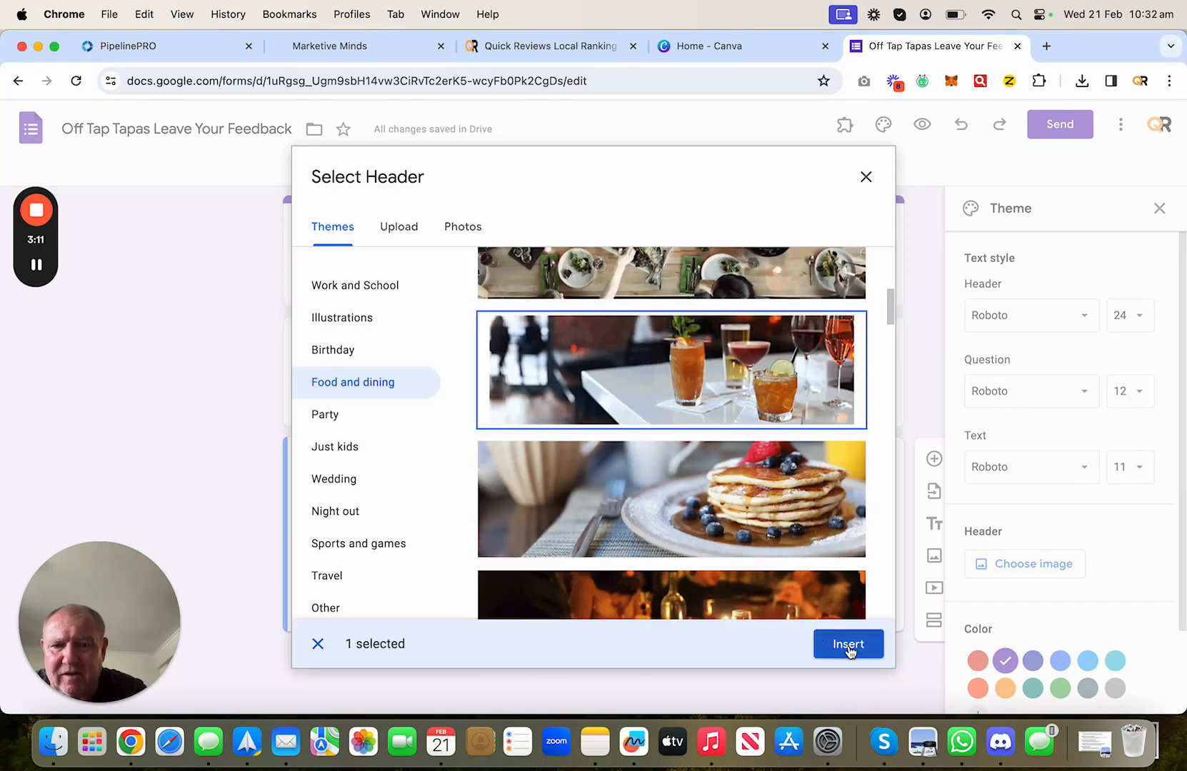
{"action": "left_click", "coordinate": [848, 644]}
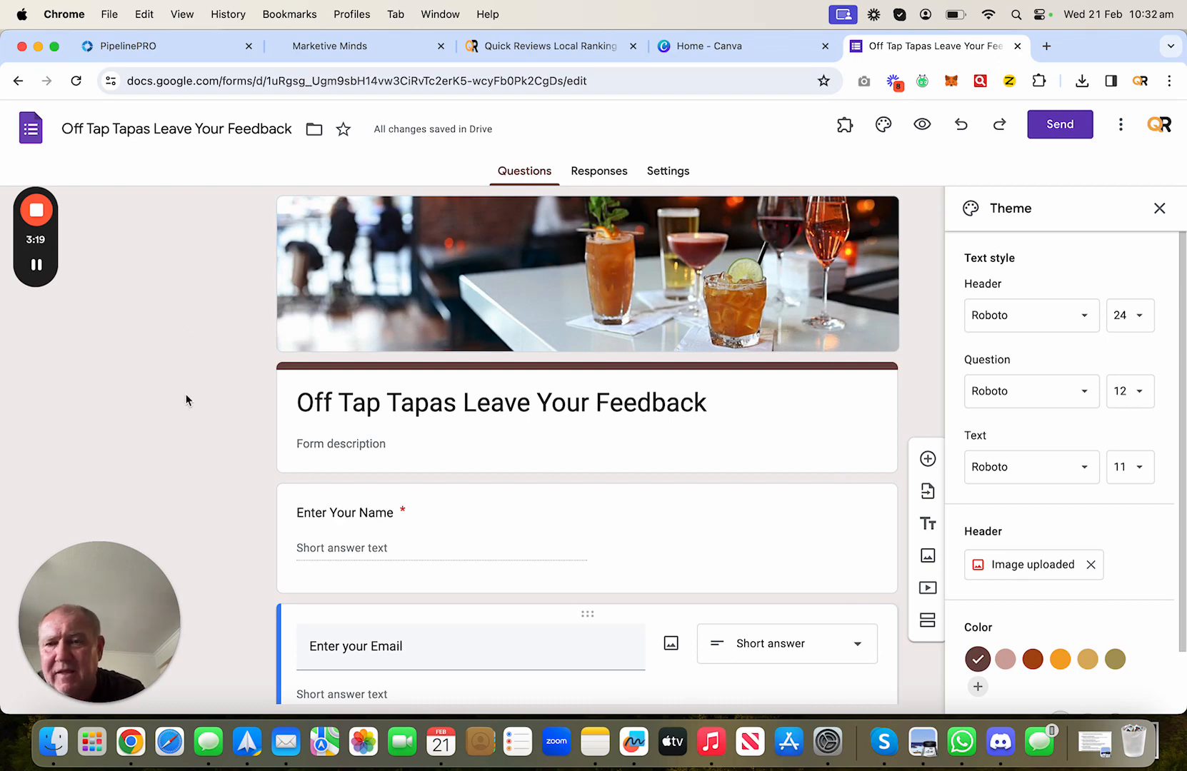
{"action": "scroll", "coordinate": [1141, 588], "scroll_direction": "down", "scroll_amount": 2}
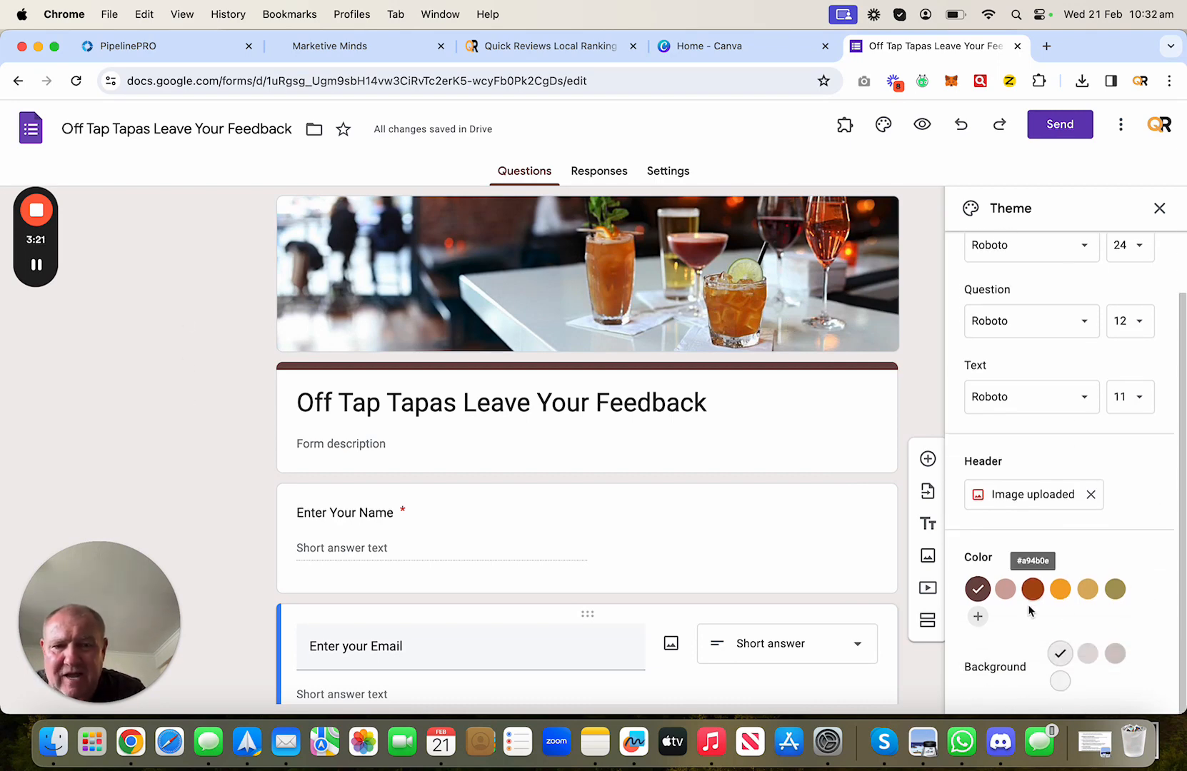
{"action": "scroll", "coordinate": [1142, 549], "scroll_direction": "up", "scroll_amount": 2}
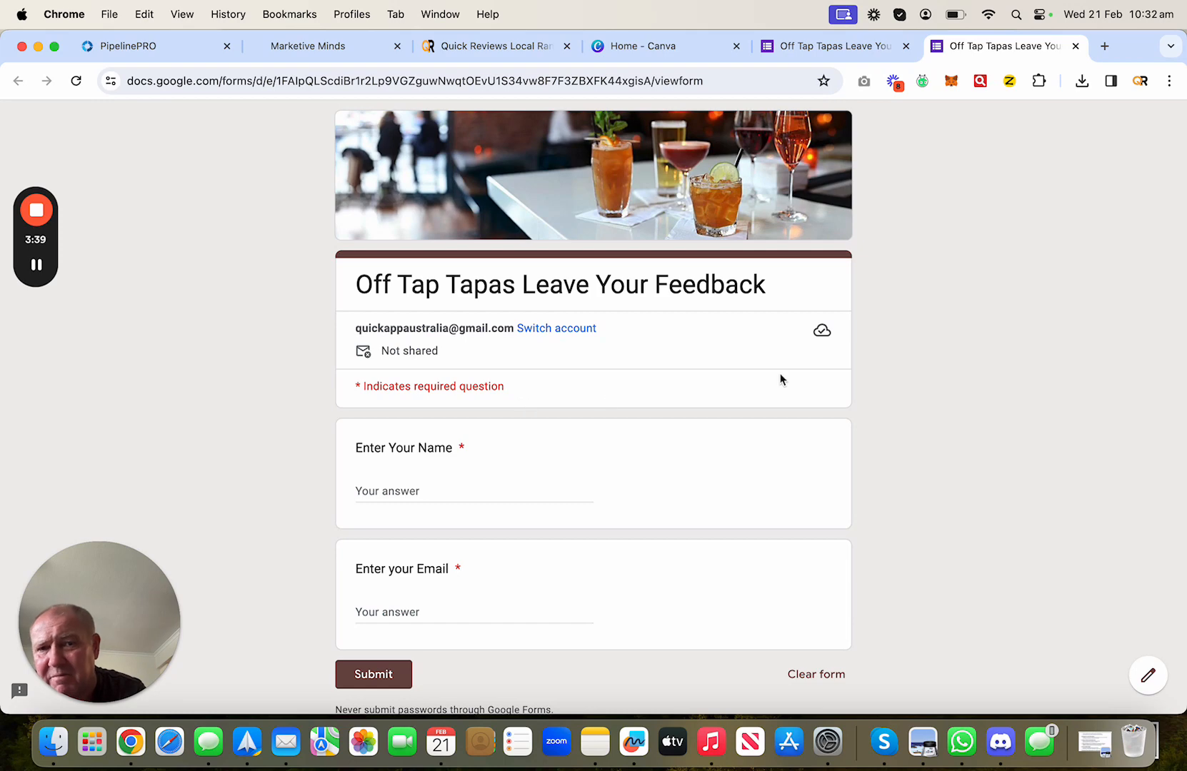
{"action": "left_click", "coordinate": [863, 49]}
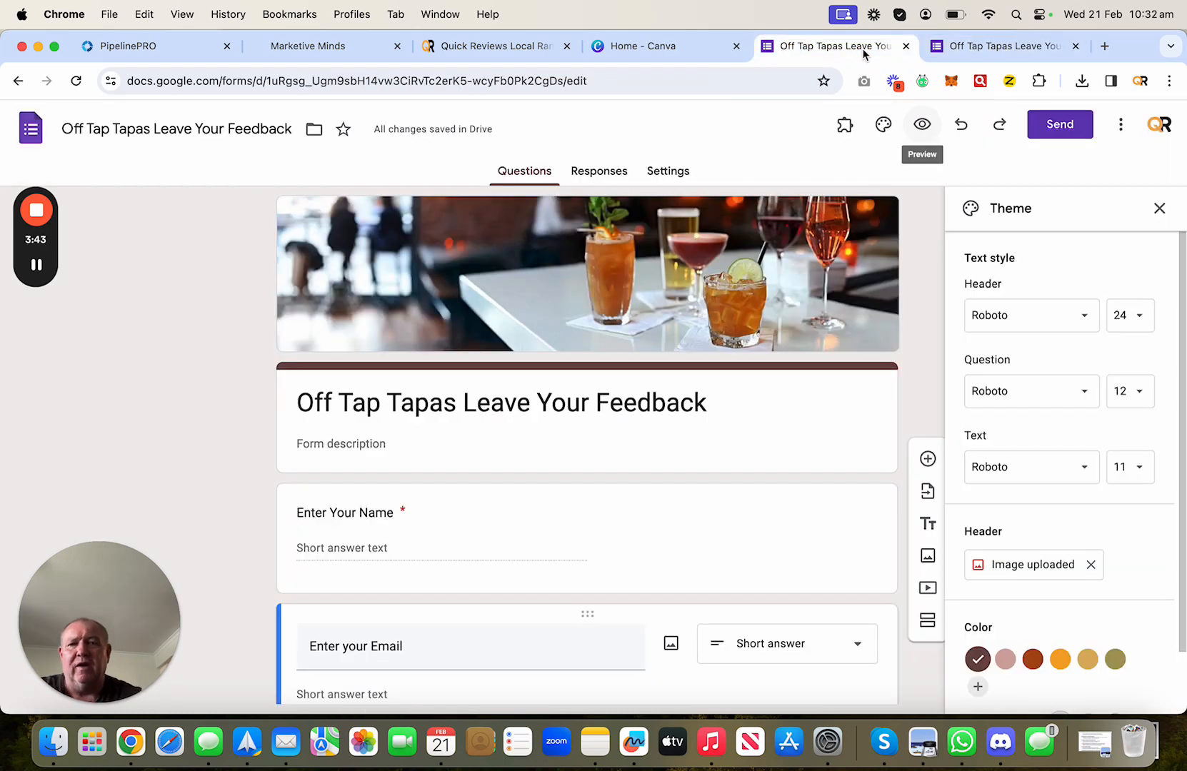
- Copy the shortened forms.gle link, leaving email collection at Do not collect, then go to Canva
{"action": "left_click", "coordinate": [1080, 125]}
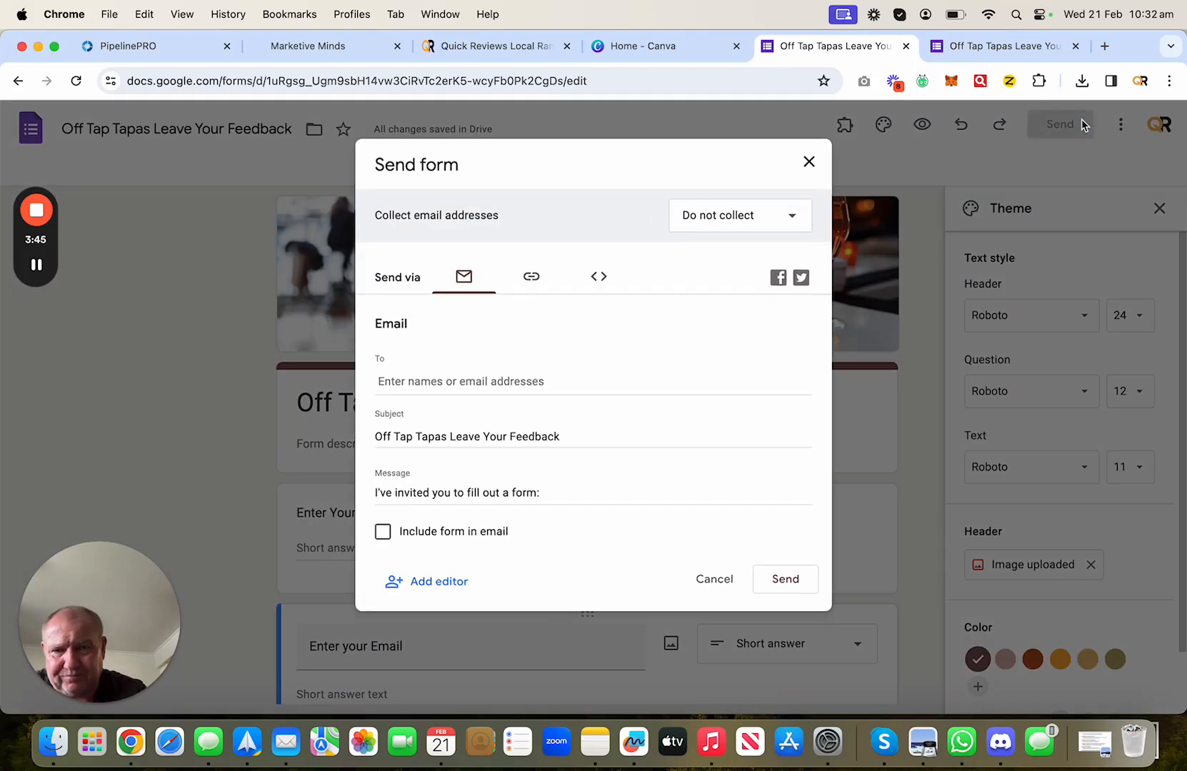
{"action": "left_click", "coordinate": [536, 277]}
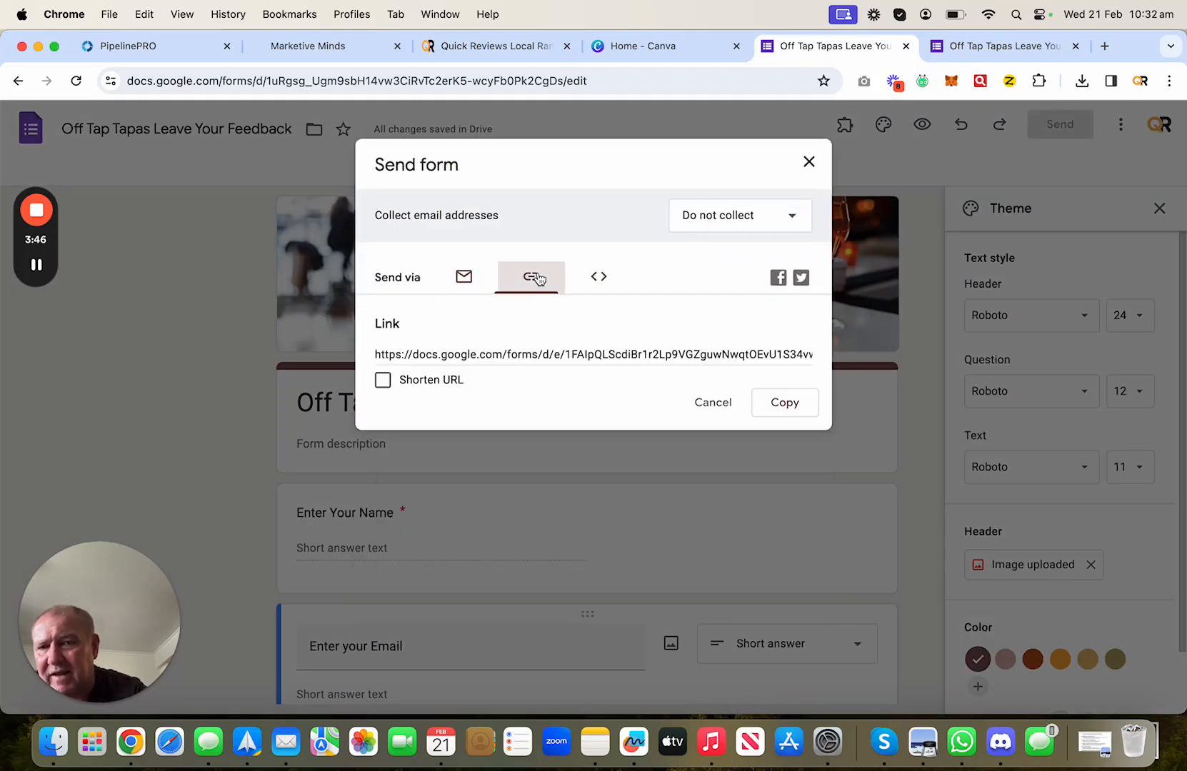
{"action": "left_click", "coordinate": [383, 379]}
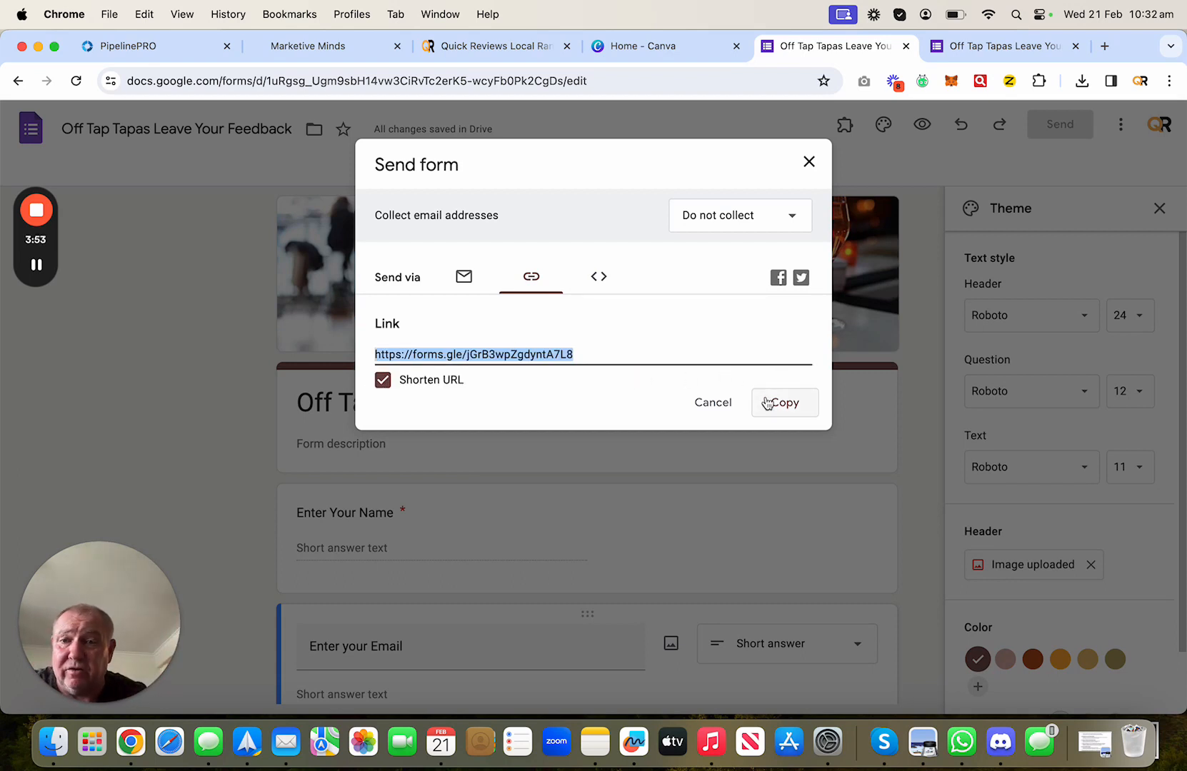
{"action": "left_click", "coordinate": [776, 404]}
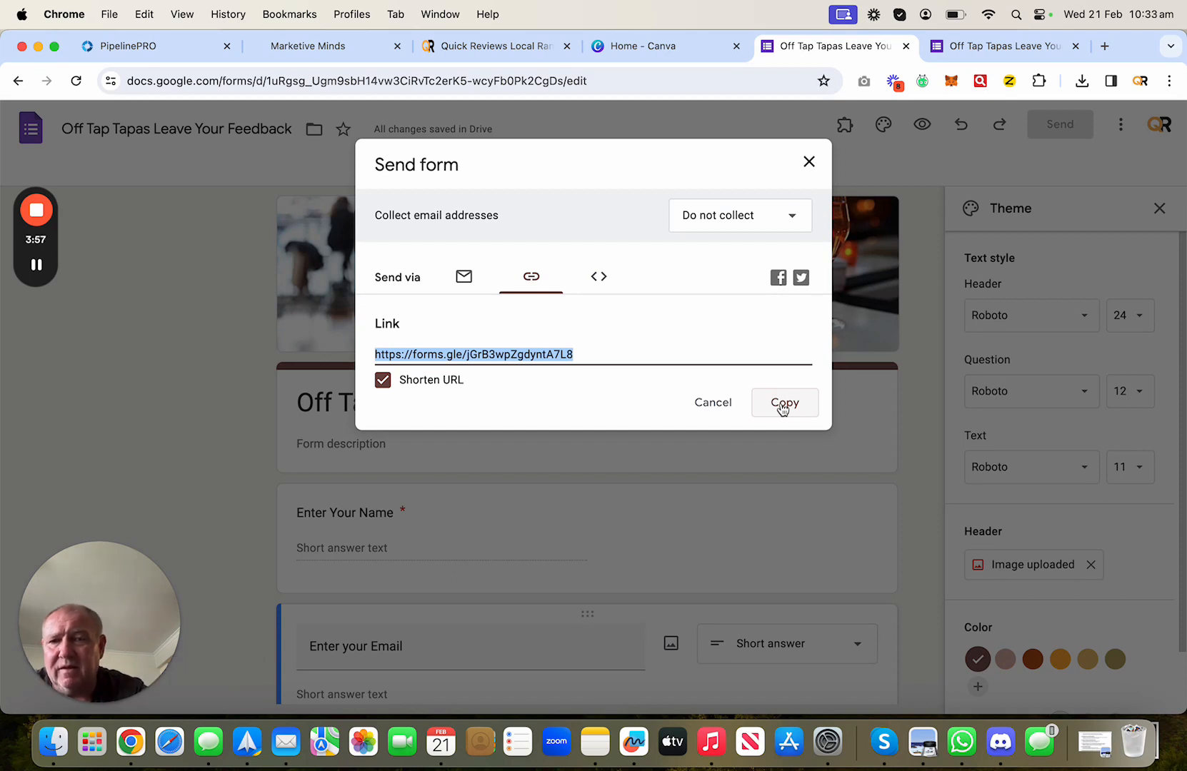
{"action": "left_click", "coordinate": [736, 211]}
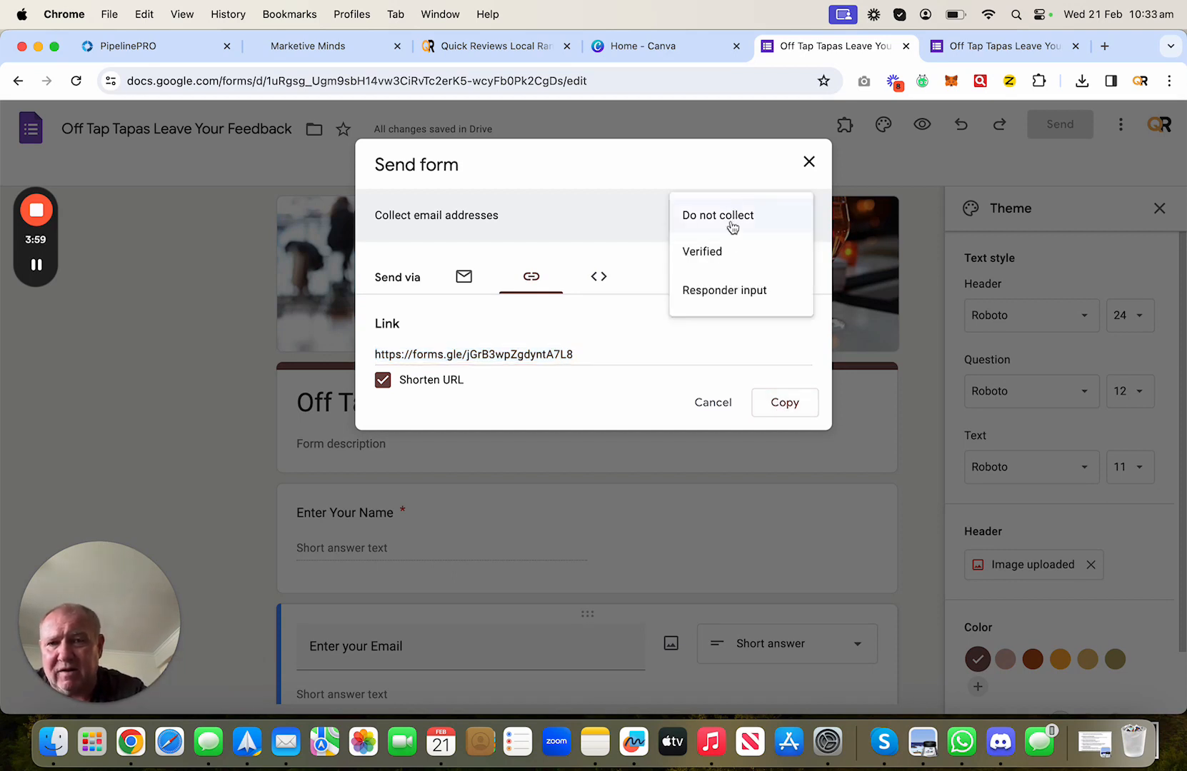
{"action": "left_click", "coordinate": [606, 241]}
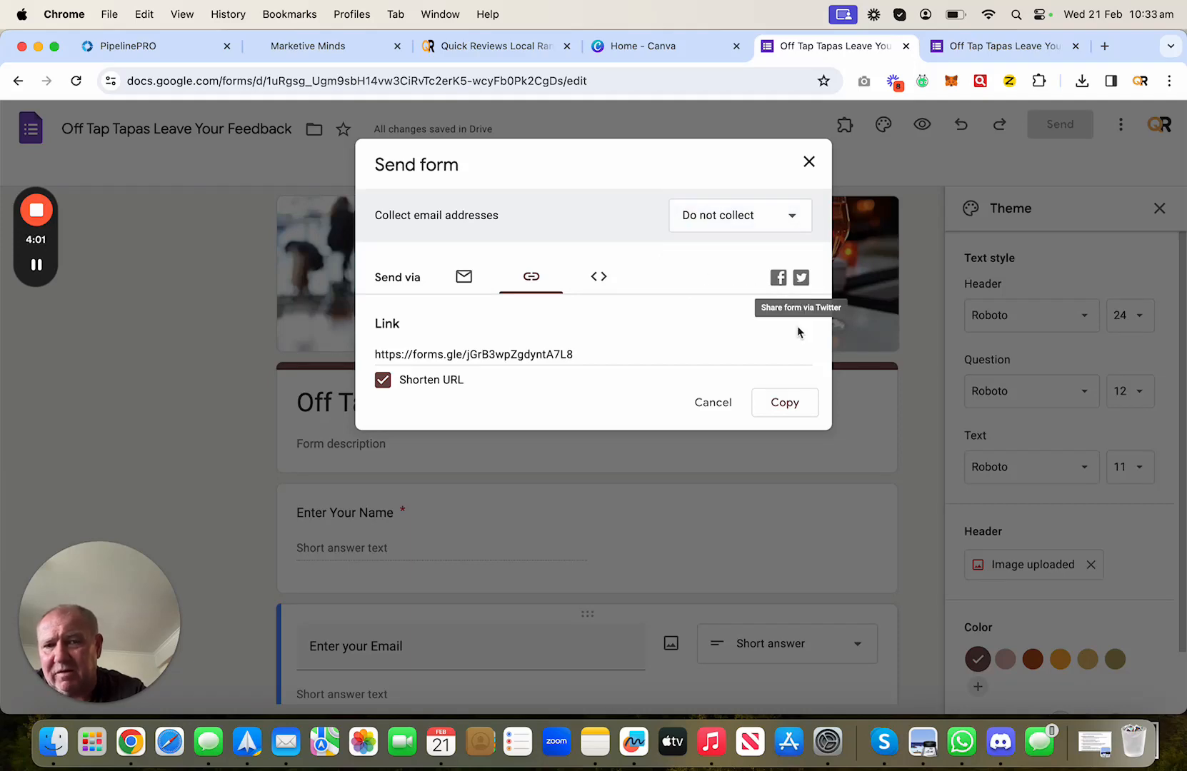
{"action": "left_click", "coordinate": [792, 406]}
{"action": "left_click", "coordinate": [809, 161]}
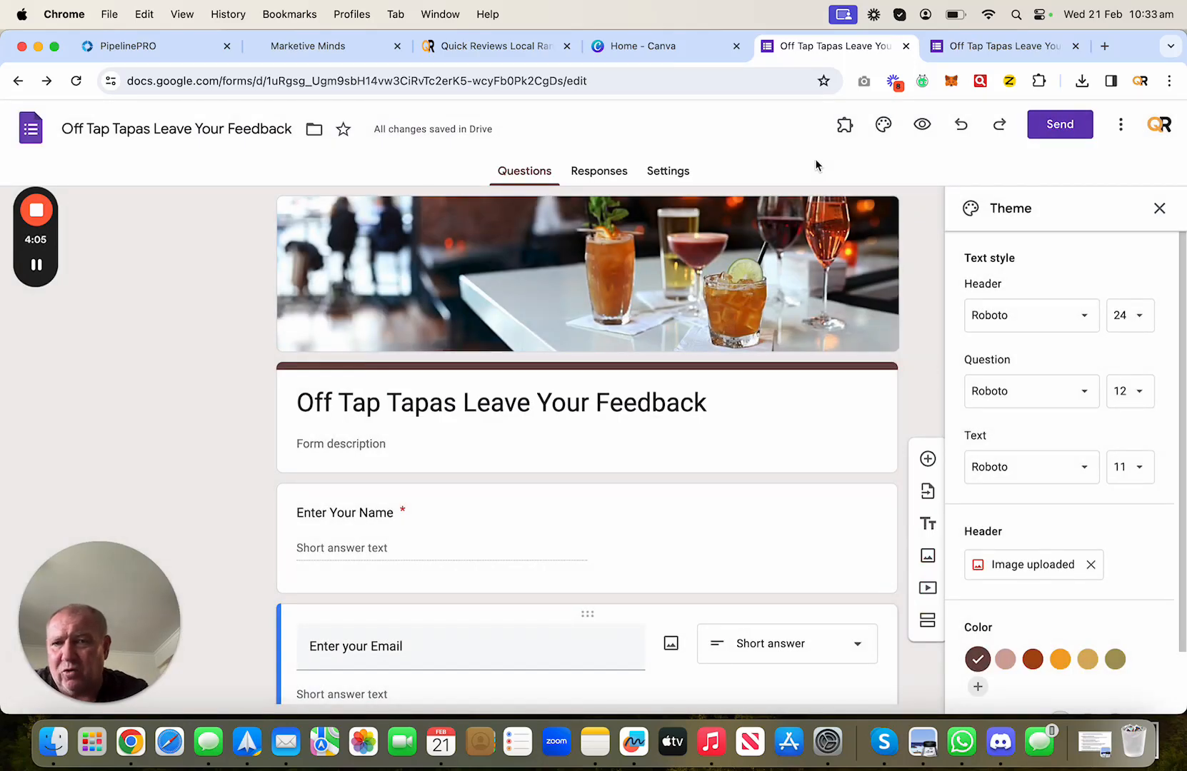
{"action": "left_click", "coordinate": [632, 46]}
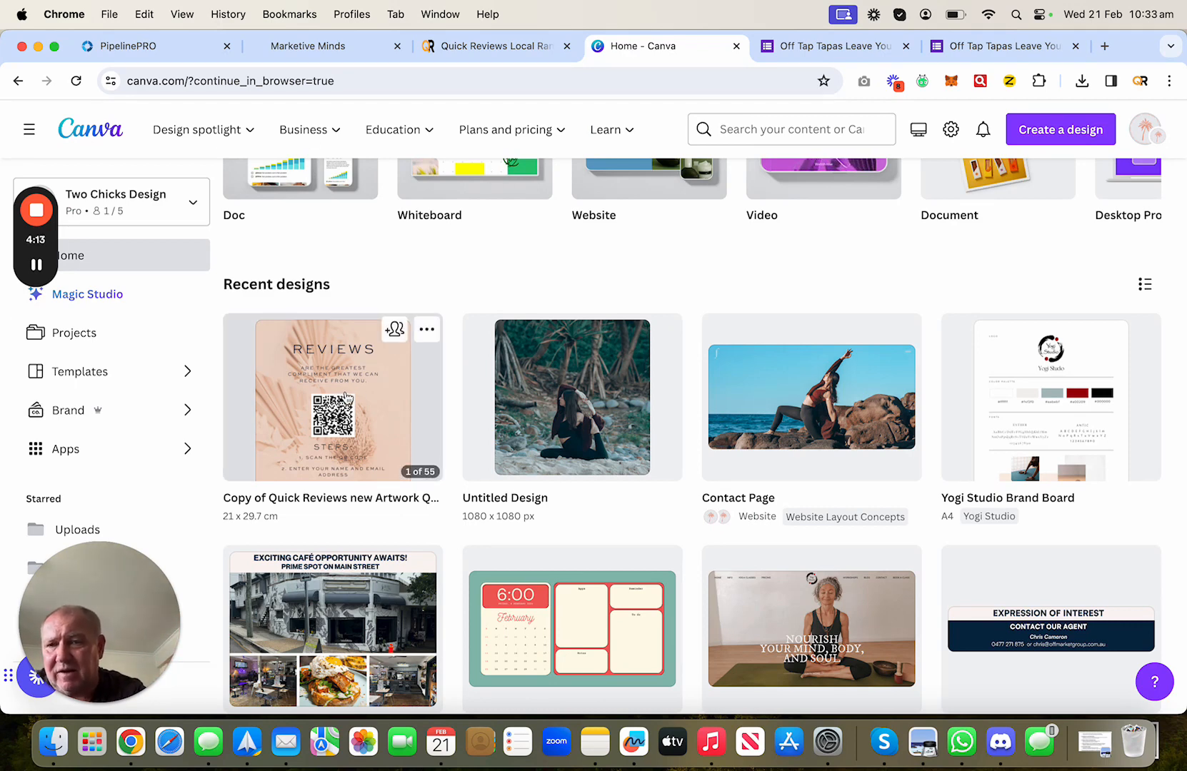
- Open the Reviews QR poster design from Recent designs in the browser, not the desktop app
{"action": "left_click", "coordinate": [413, 378]}
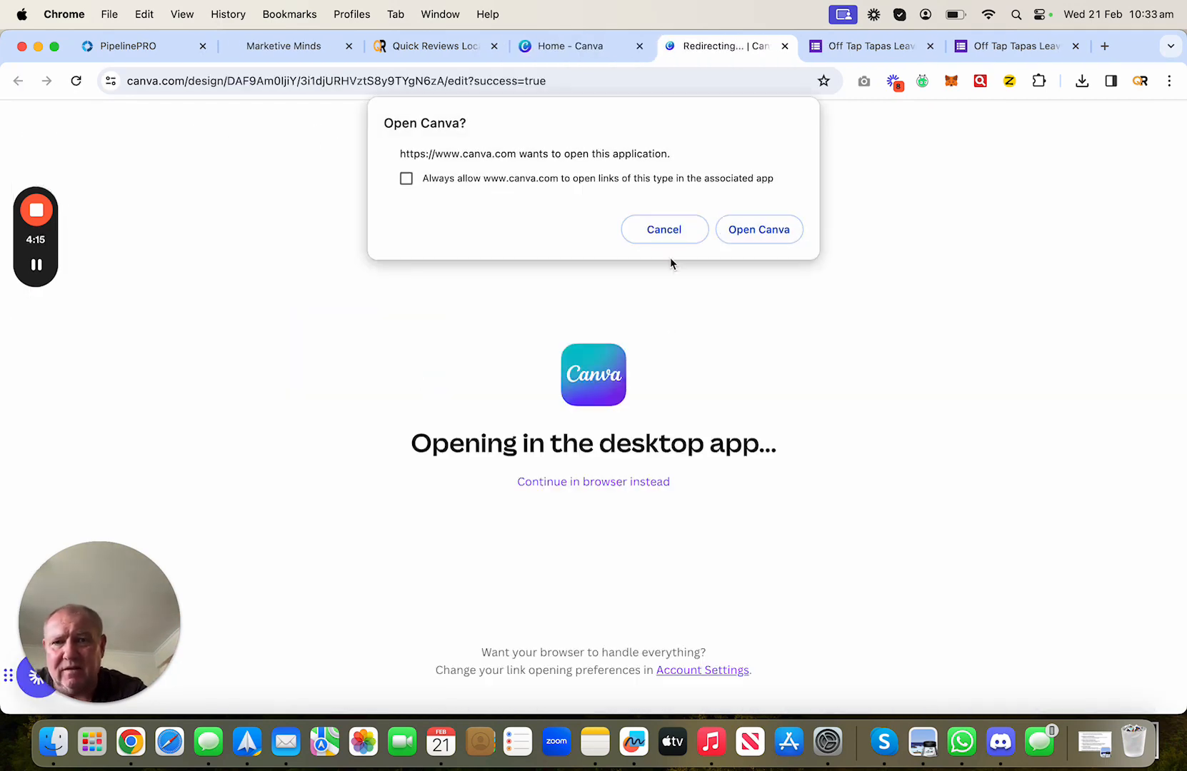
{"action": "left_click", "coordinate": [668, 228]}
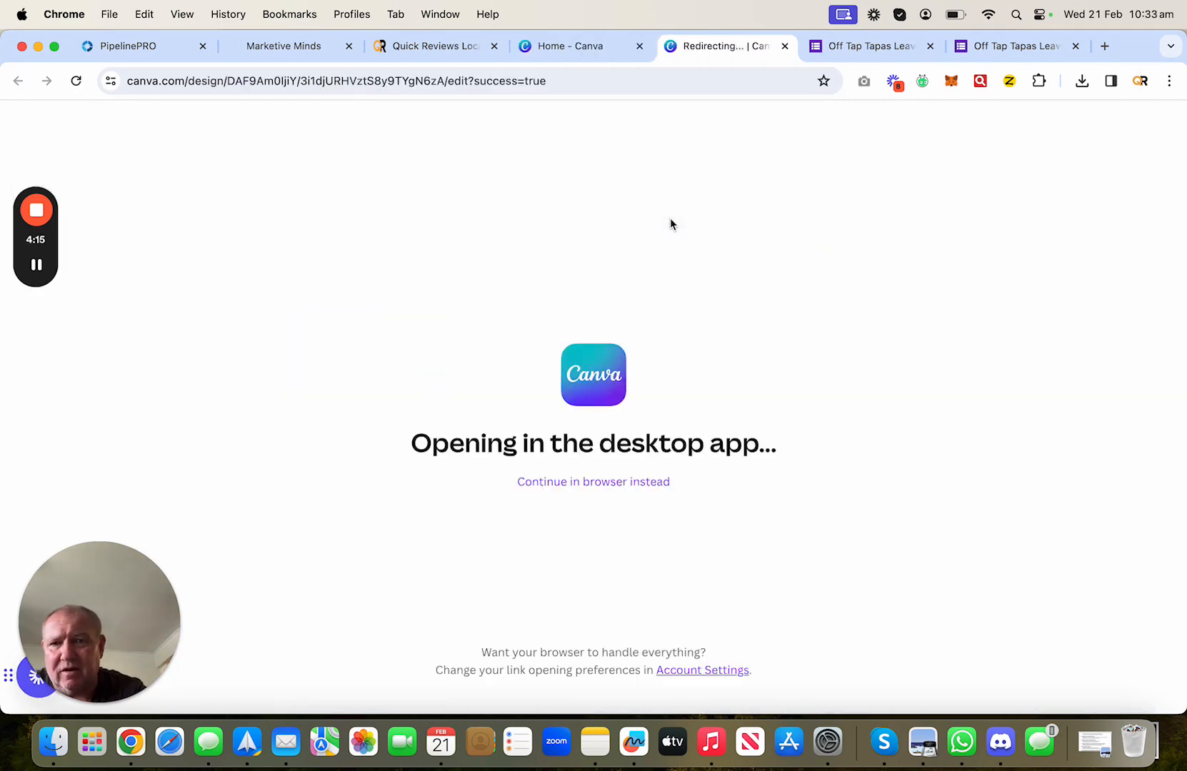
{"action": "left_click", "coordinate": [601, 491]}
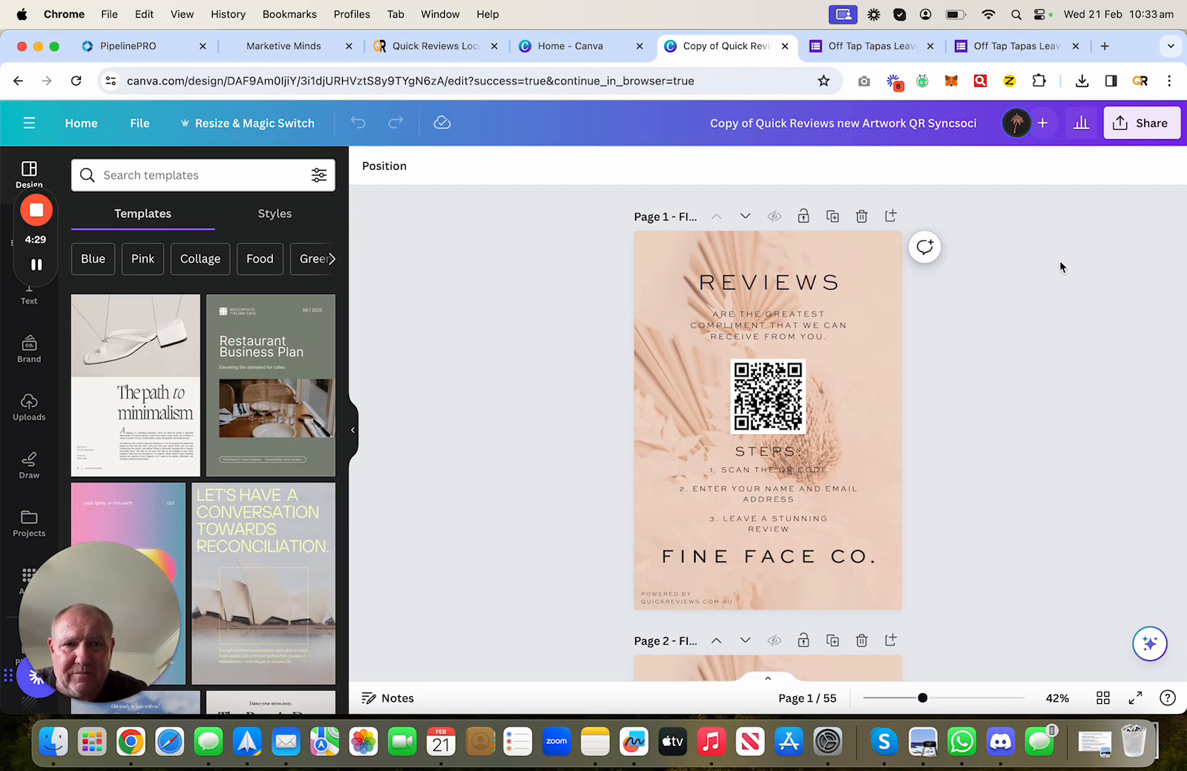
- Scroll through the design to page 33, the black 'An Honest Review' wine-tasting poster
{"action": "scroll", "coordinate": [1022, 359], "scroll_direction": "down", "scroll_amount": 15}
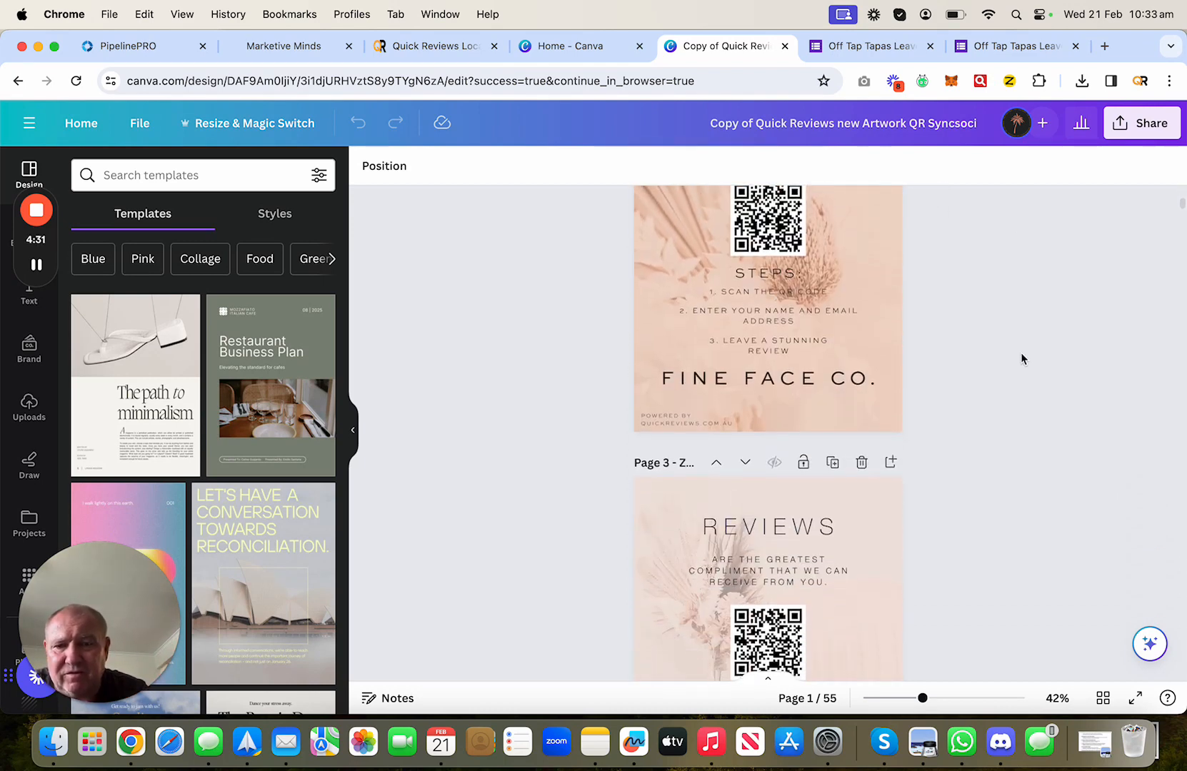
{"action": "scroll", "coordinate": [1021, 359], "scroll_direction": "down", "scroll_amount": 20}
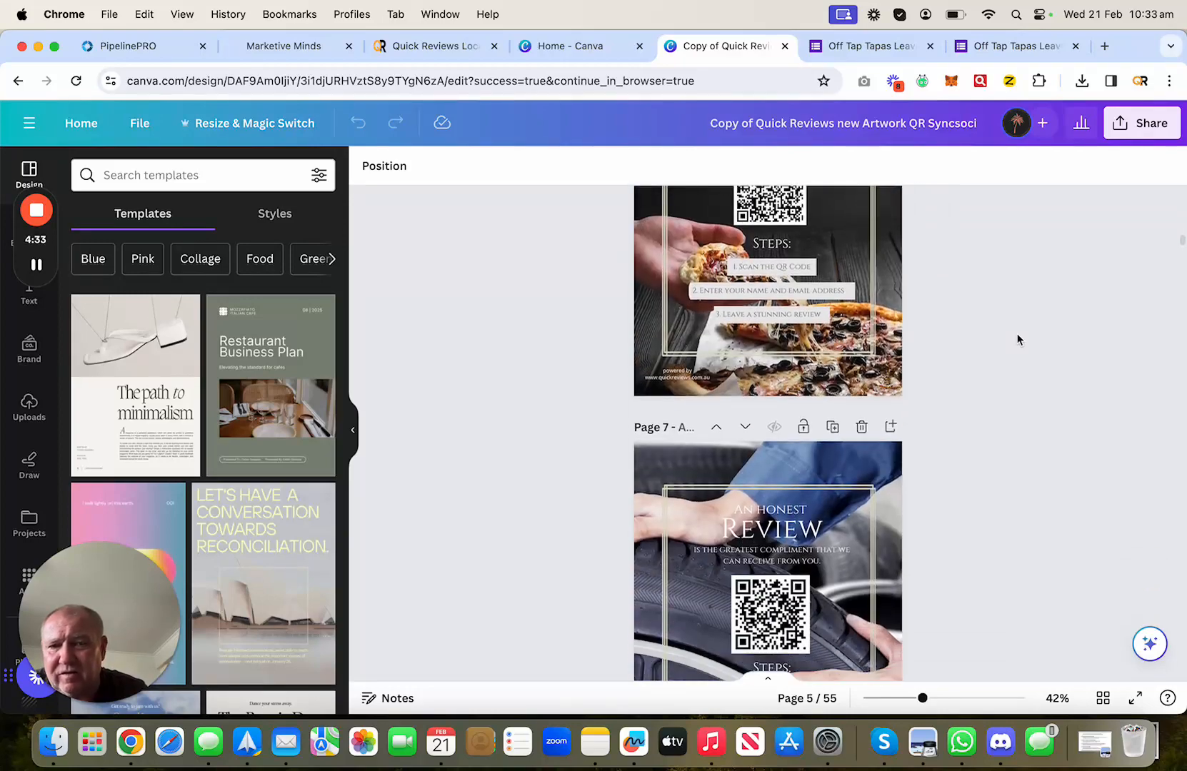
{"action": "scroll", "coordinate": [1016, 339], "scroll_direction": "down", "scroll_amount": 20}
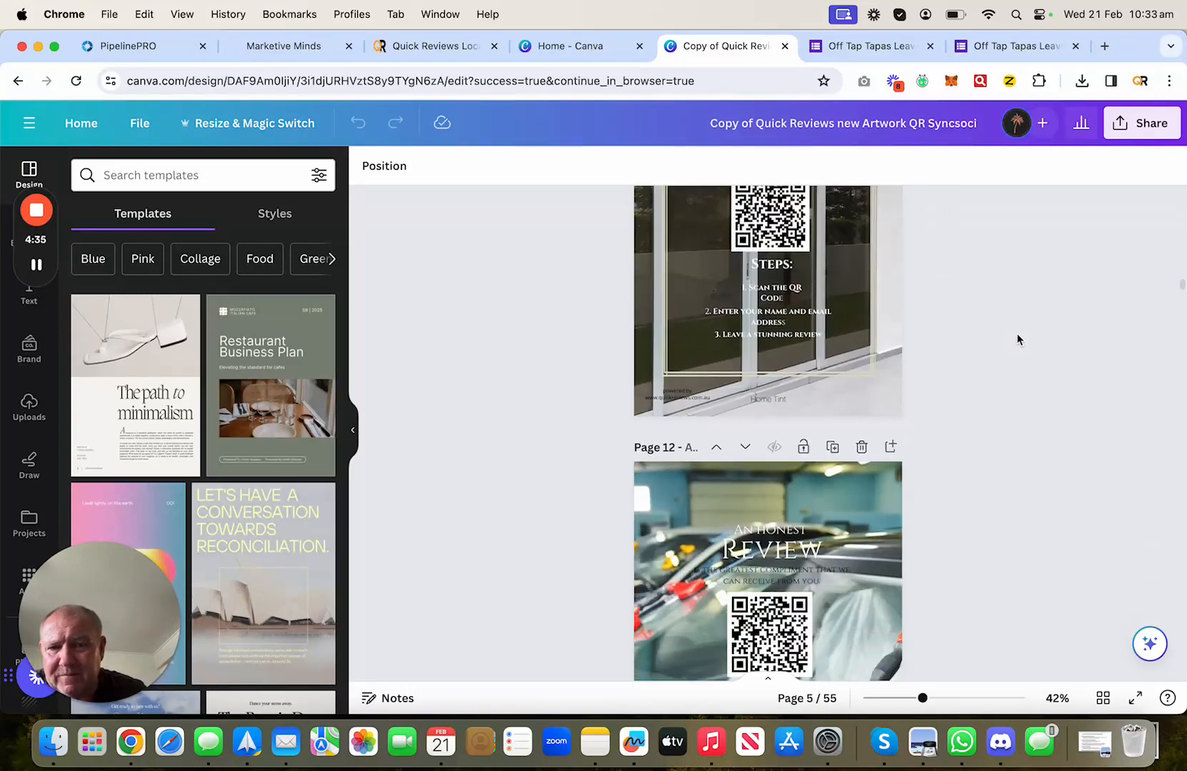
{"action": "scroll", "coordinate": [1018, 339], "scroll_direction": "down", "scroll_amount": 15}
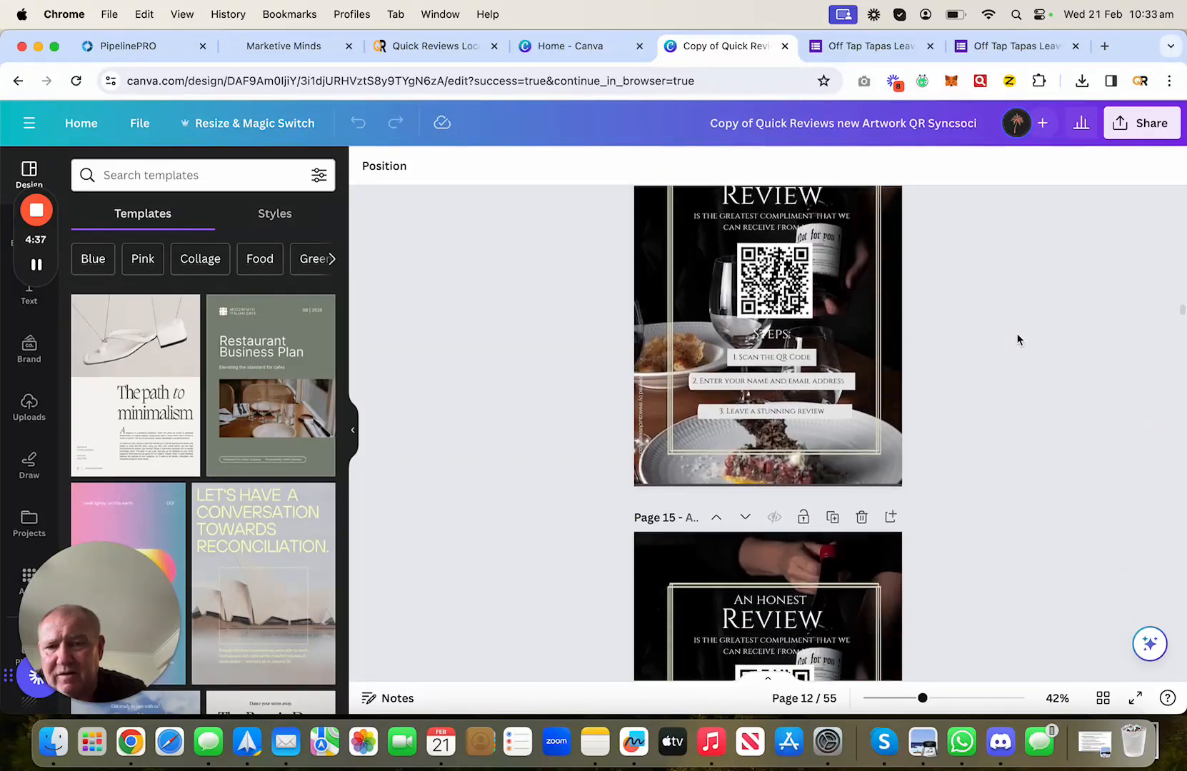
{"action": "scroll", "coordinate": [1017, 339], "scroll_direction": "down", "scroll_amount": 20}
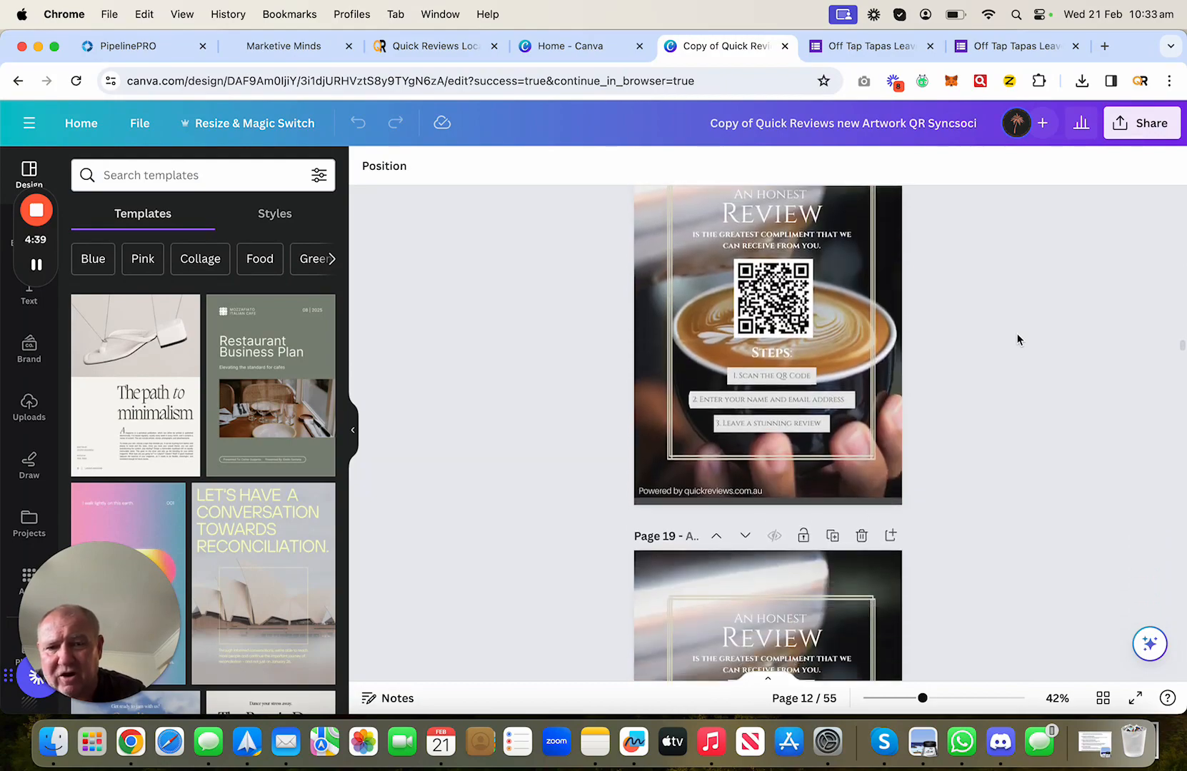
{"action": "scroll", "coordinate": [1017, 339], "scroll_direction": "down", "scroll_amount": 20}
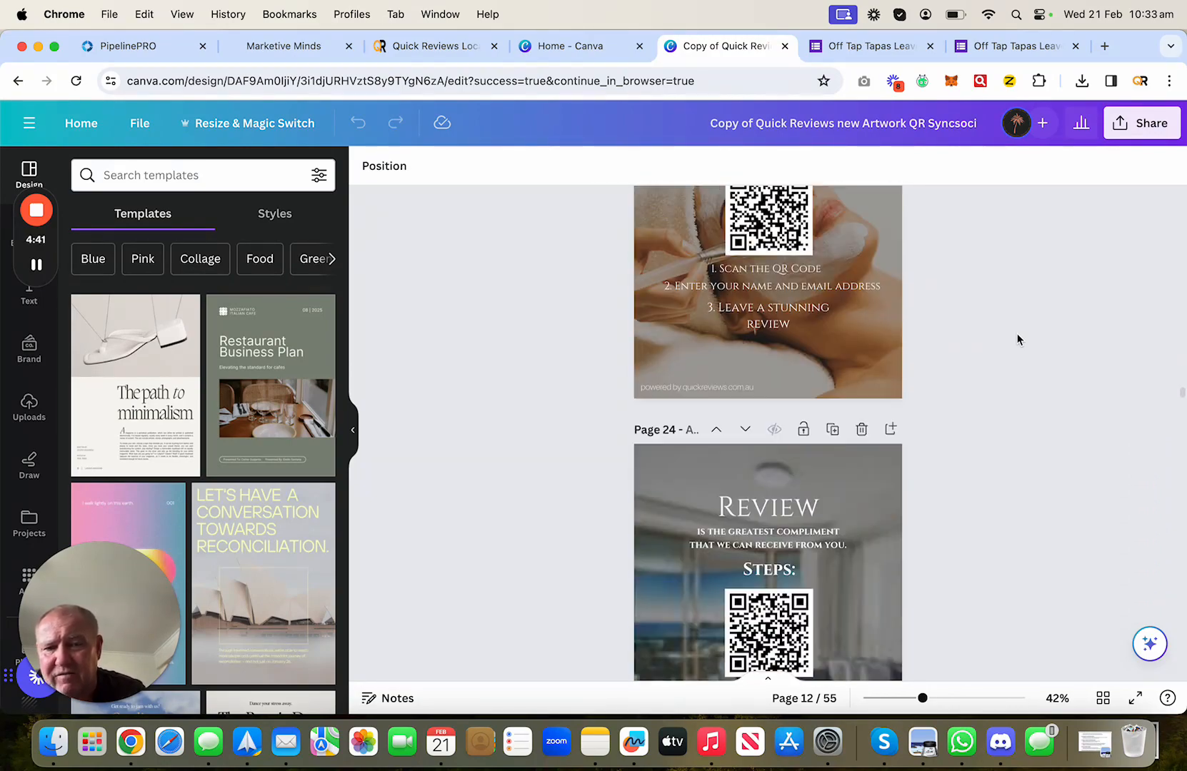
{"action": "scroll", "coordinate": [1018, 339], "scroll_direction": "down", "scroll_amount": 20}
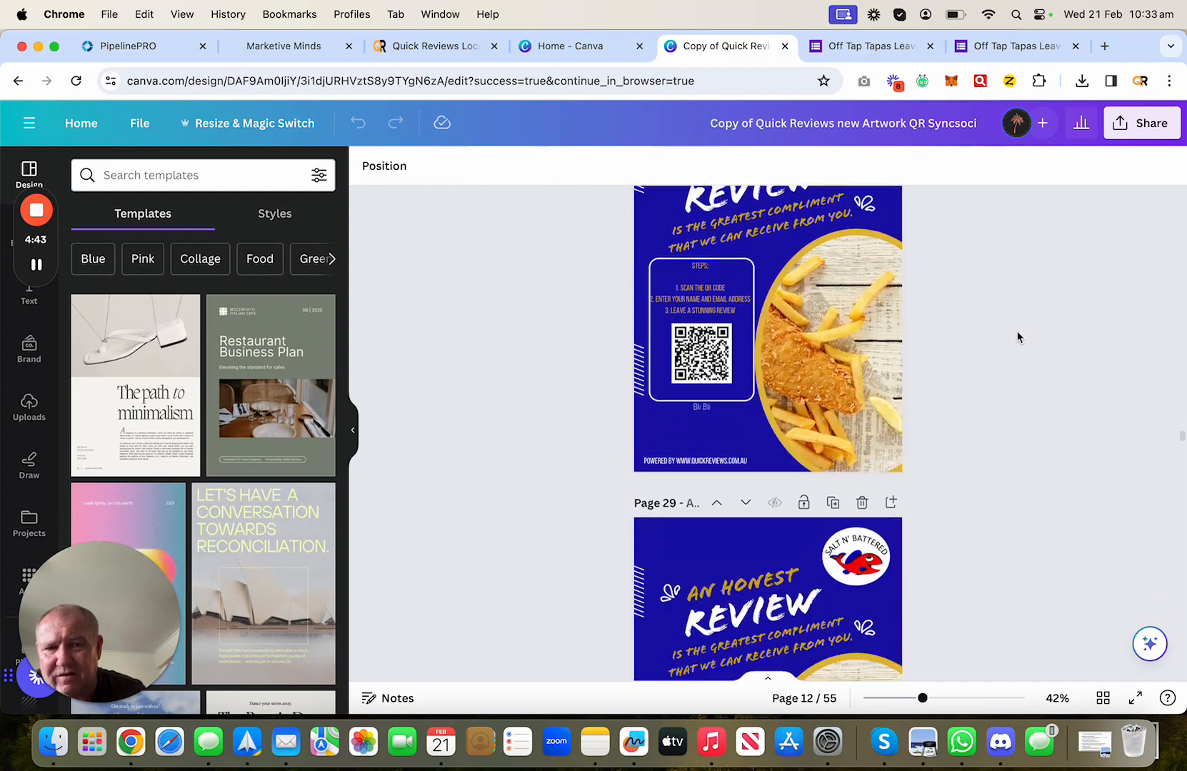
{"action": "scroll", "coordinate": [1018, 339], "scroll_direction": "down", "scroll_amount": 4}
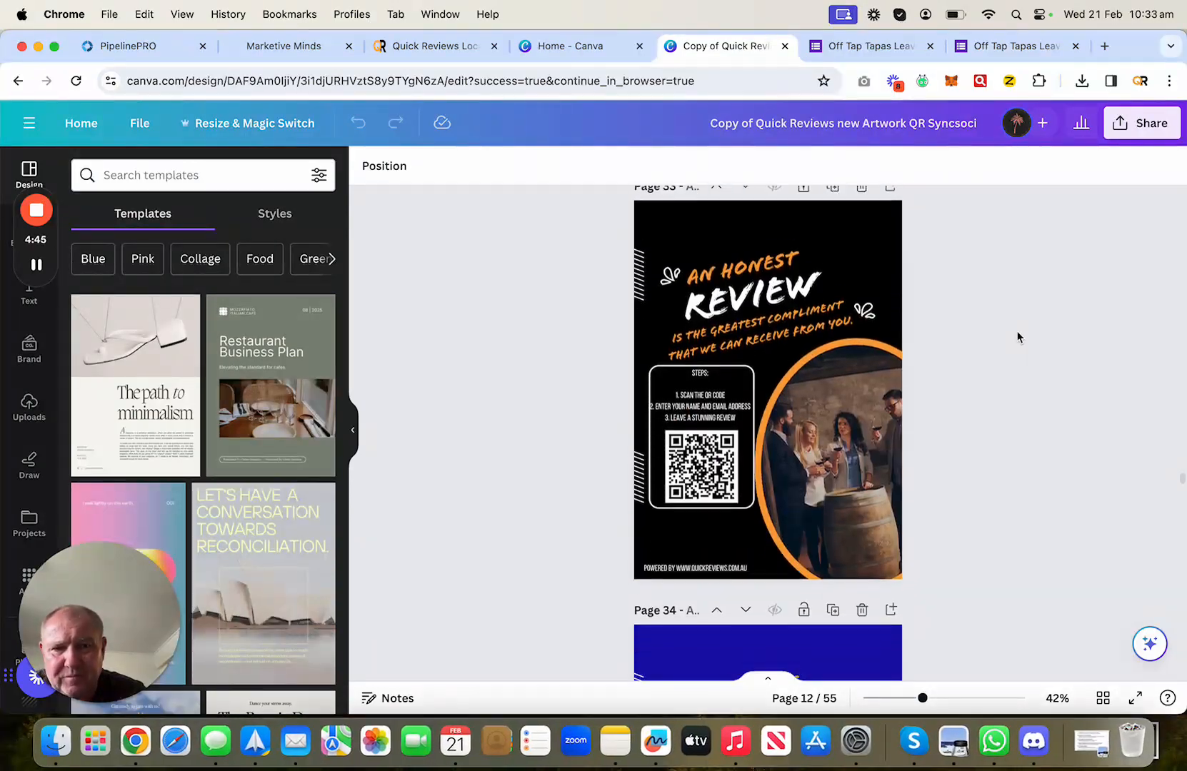
{"action": "scroll", "coordinate": [1018, 337], "scroll_direction": "up", "scroll_amount": 1}
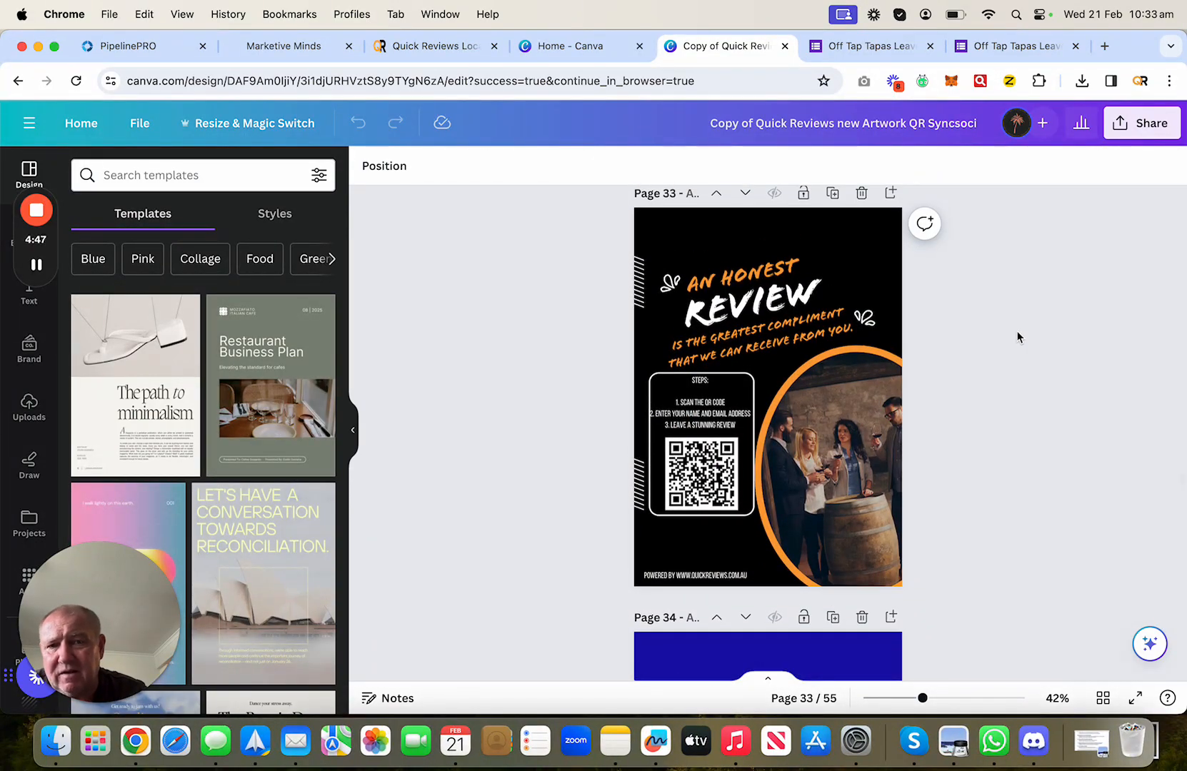
{"action": "scroll", "coordinate": [1018, 337], "scroll_direction": "up", "scroll_amount": 2}
{"action": "scroll", "coordinate": [1018, 337], "scroll_direction": "down", "scroll_amount": 1}
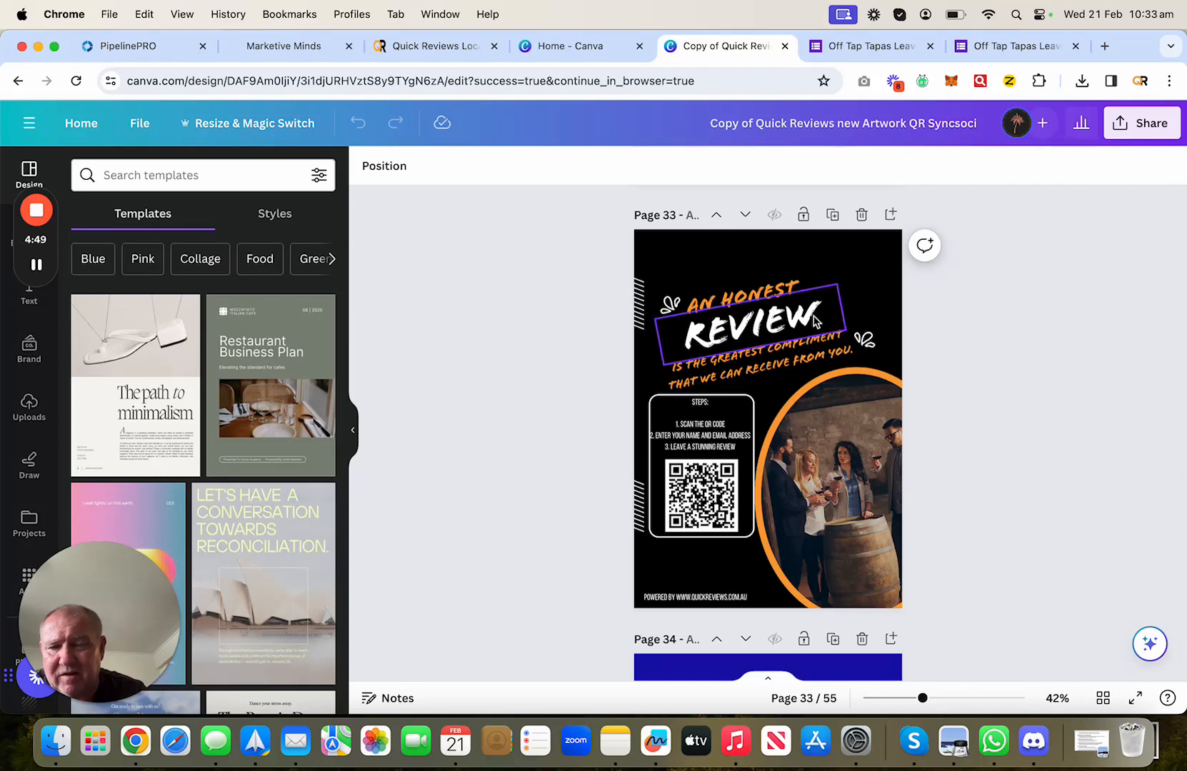
- Duplicate page 33 as page 34 and delete the old QR code from its Steps box
{"action": "left_click", "coordinate": [832, 215]}
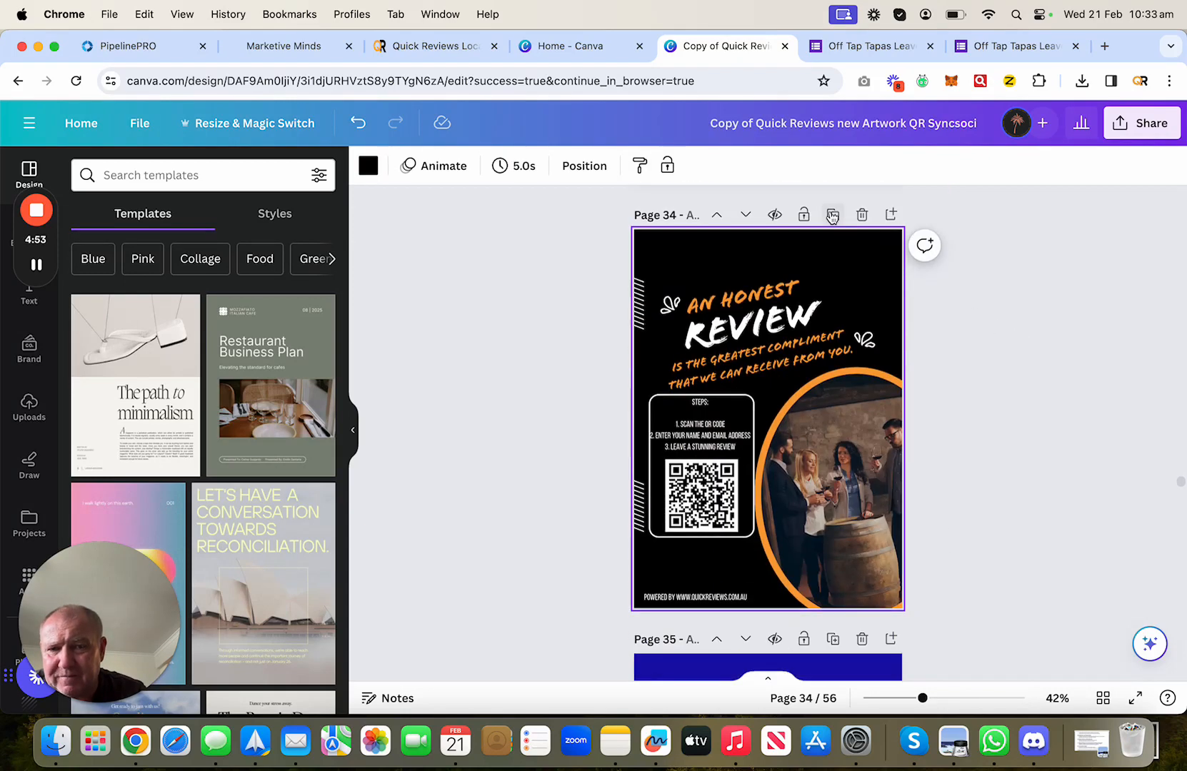
{"action": "left_click", "coordinate": [1011, 421]}
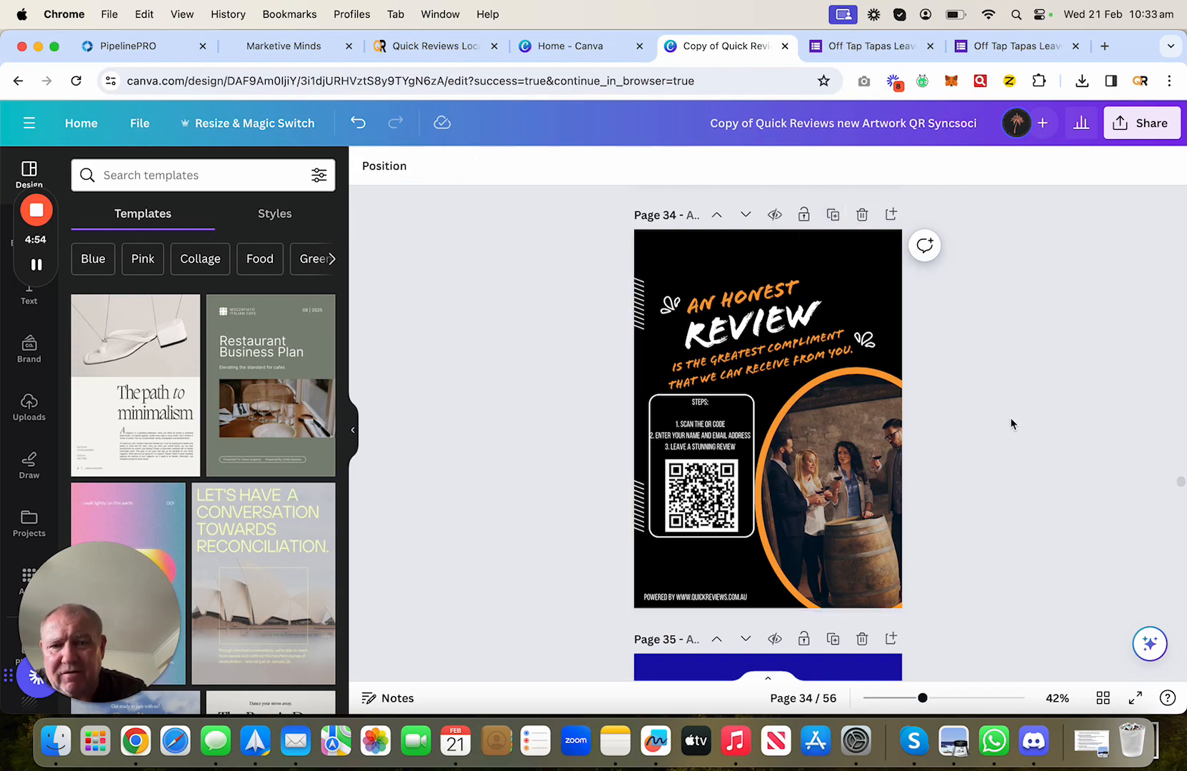
{"action": "scroll", "coordinate": [1012, 407], "scroll_direction": "up", "scroll_amount": 5}
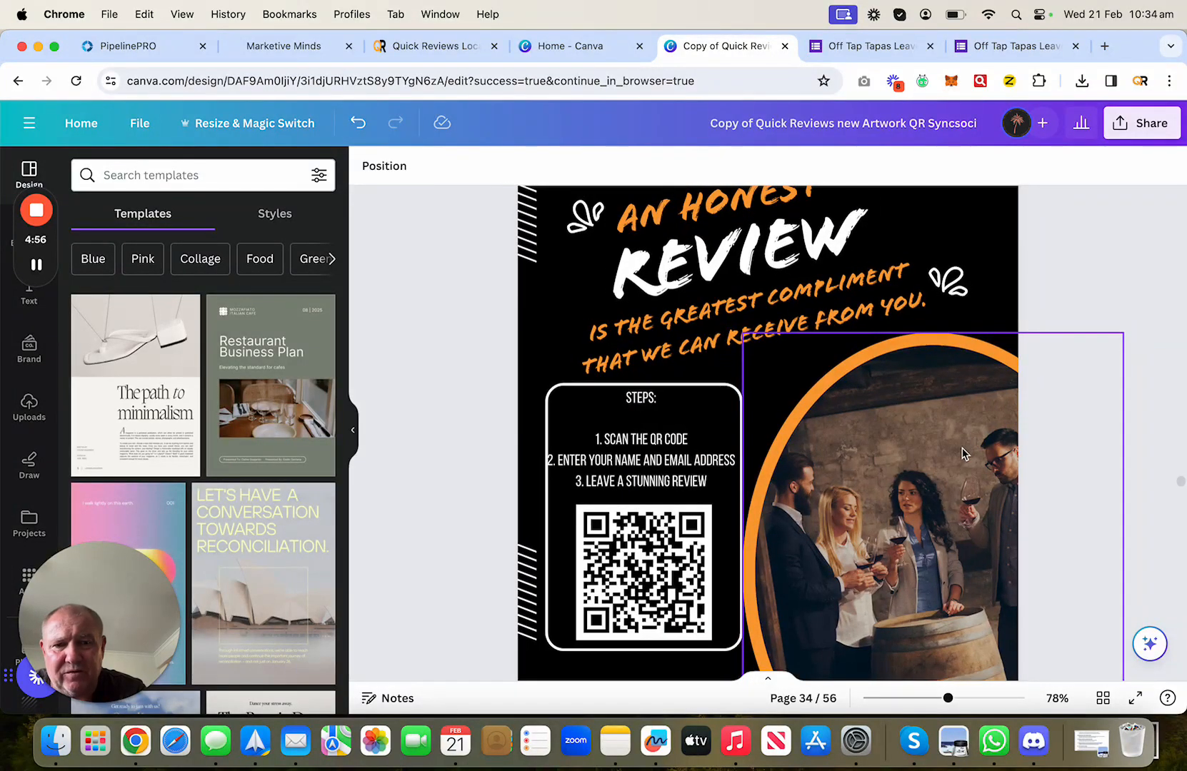
{"action": "scroll", "coordinate": [957, 460], "scroll_direction": "down", "scroll_amount": 3}
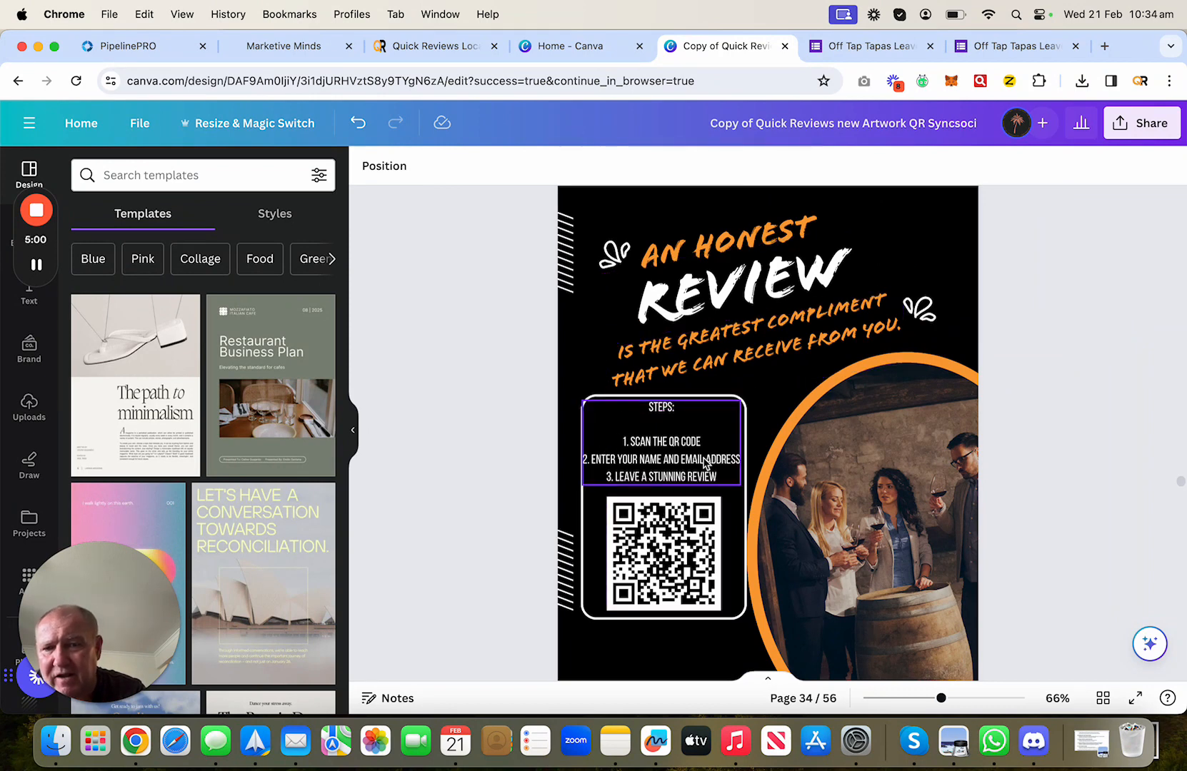
{"action": "left_click", "coordinate": [649, 543]}
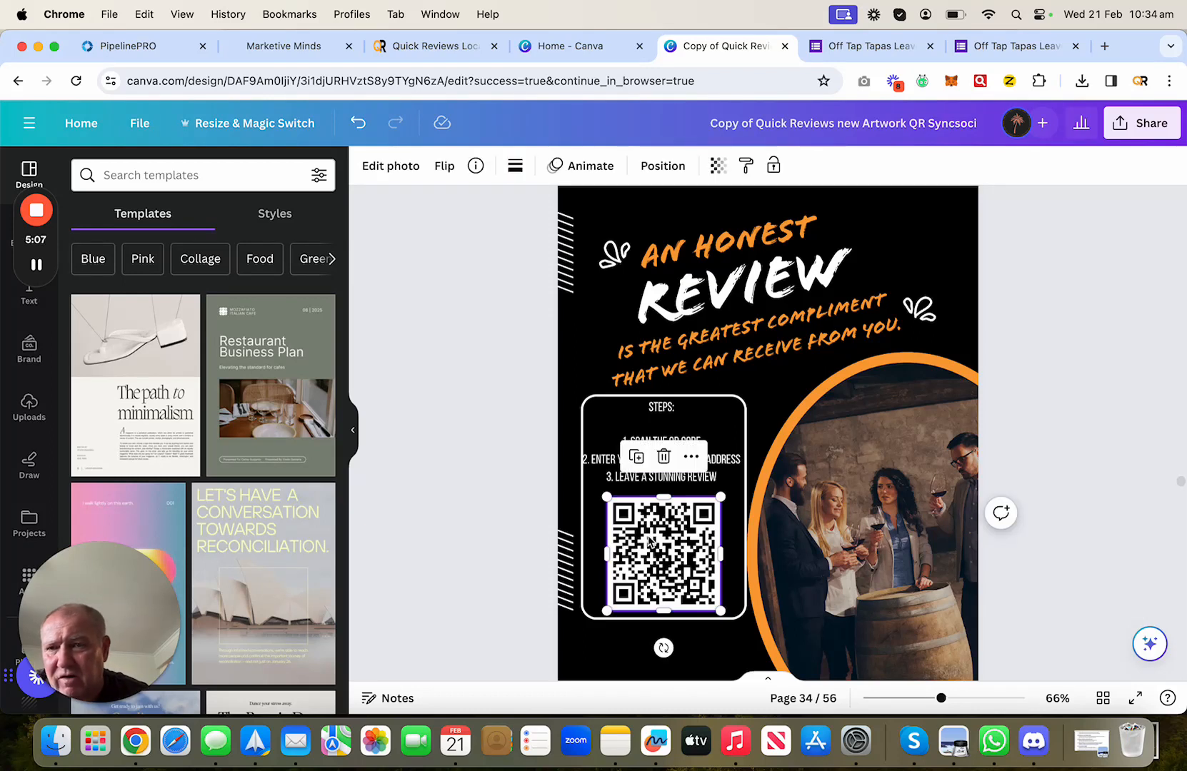
{"action": "key", "text": "Delete"}
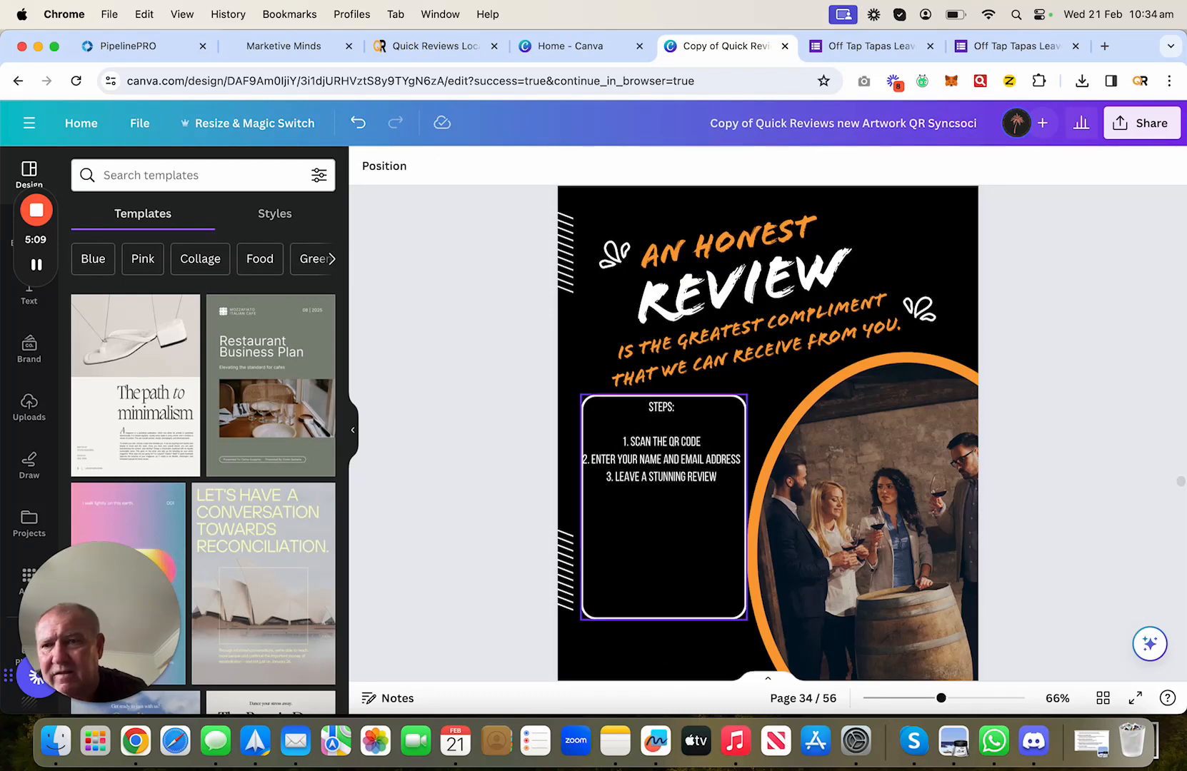
{"action": "scroll", "coordinate": [30, 515], "scroll_direction": "down", "scroll_amount": 1}
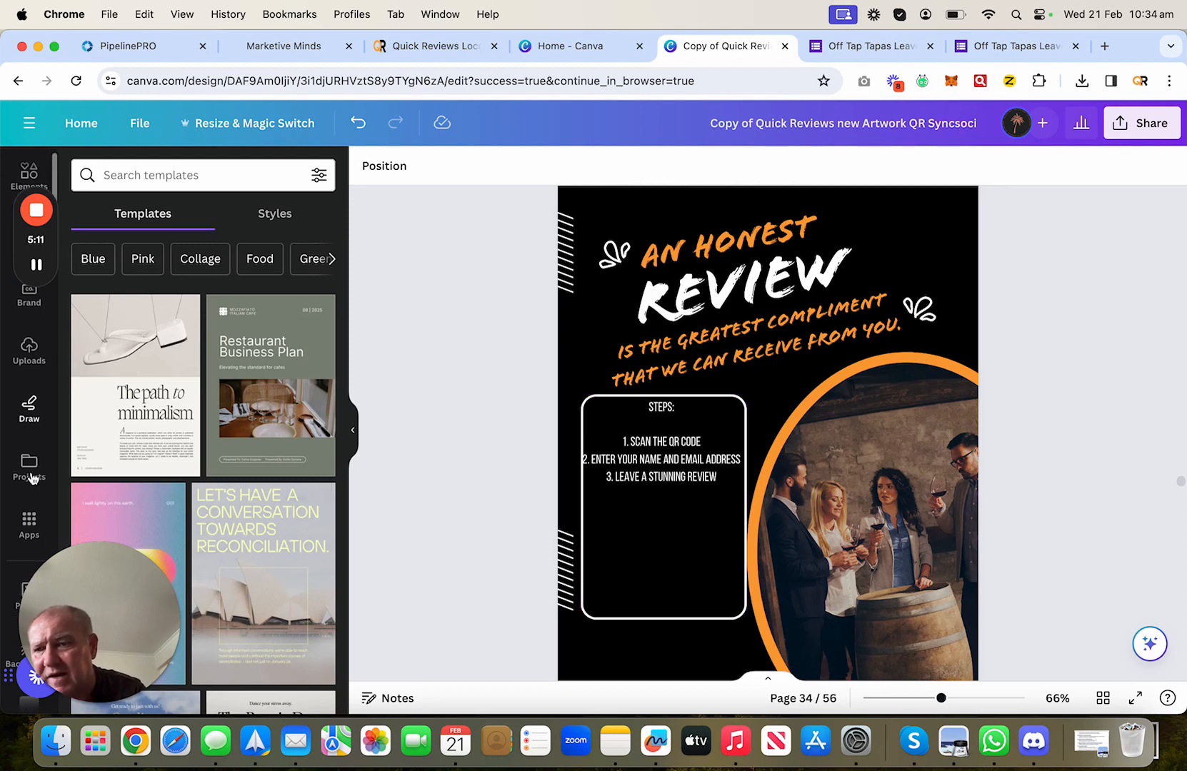
- Generate a QR code from the pasted forms.gle link, shrink it, and place it below the steps text
{"action": "left_click", "coordinate": [30, 523]}
{"action": "left_click", "coordinate": [142, 177]}
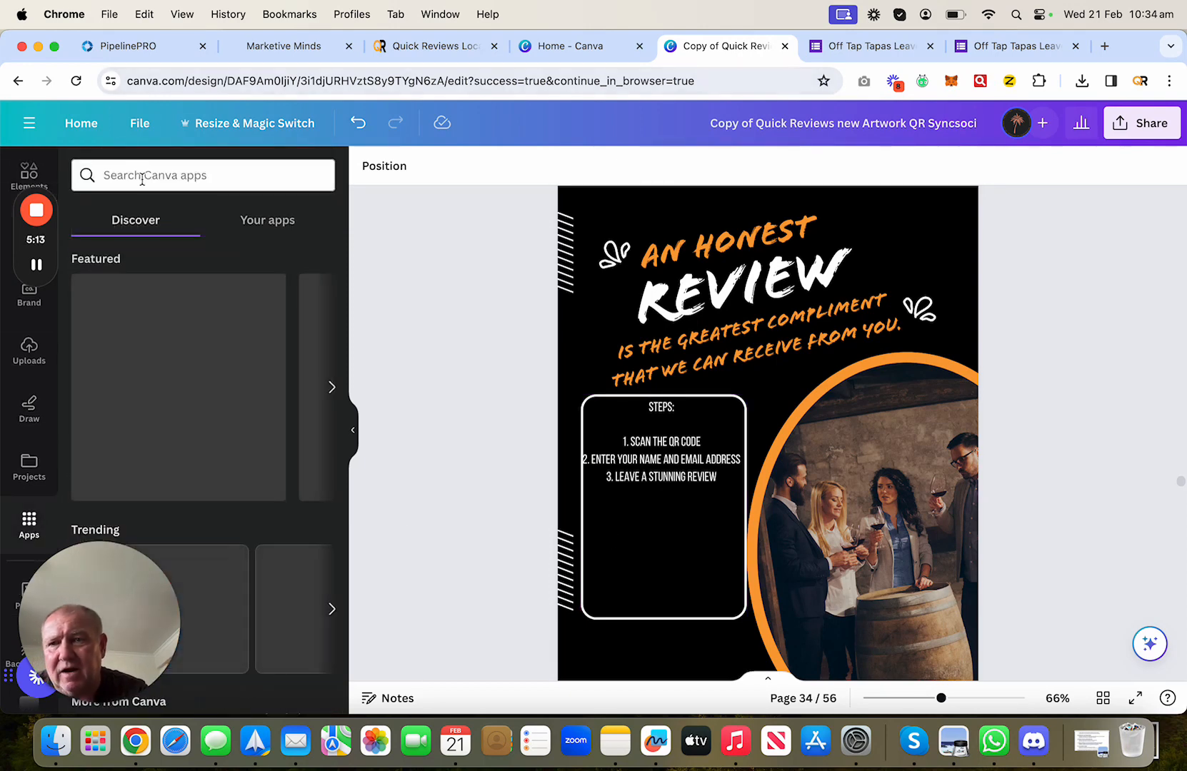
{"action": "type", "text": "Qr"}
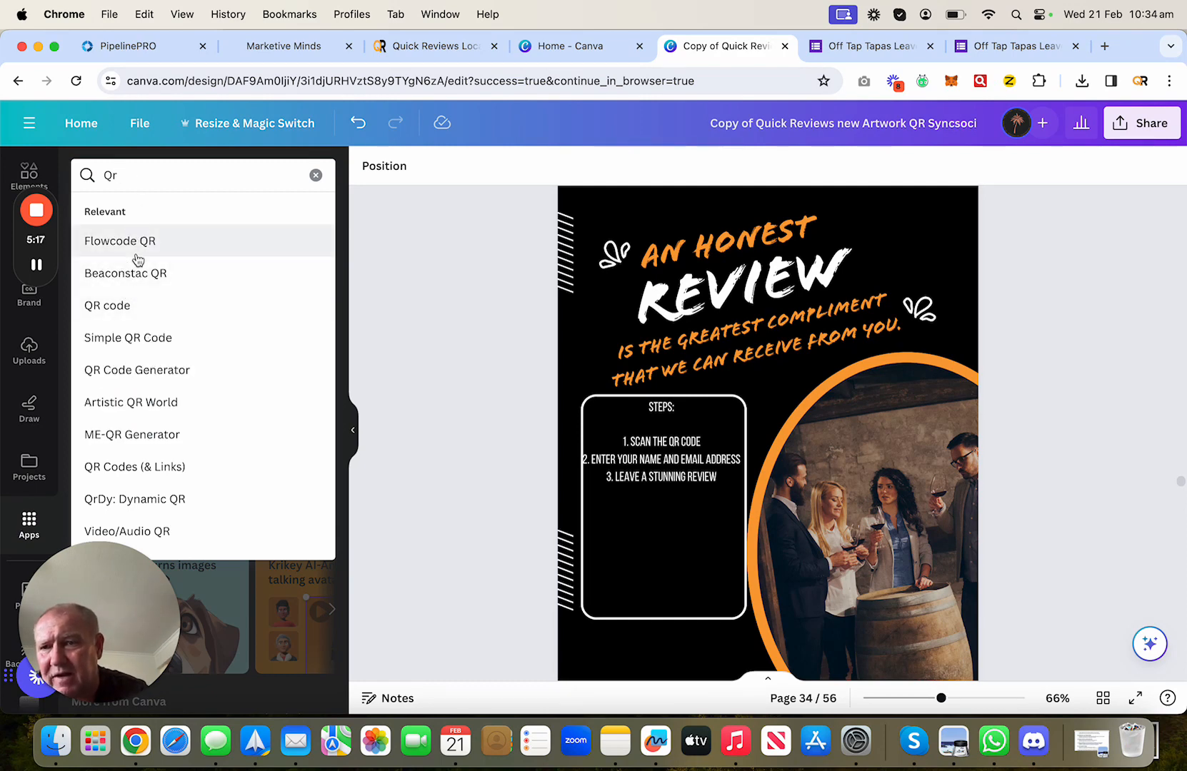
{"action": "left_click", "coordinate": [133, 371]}
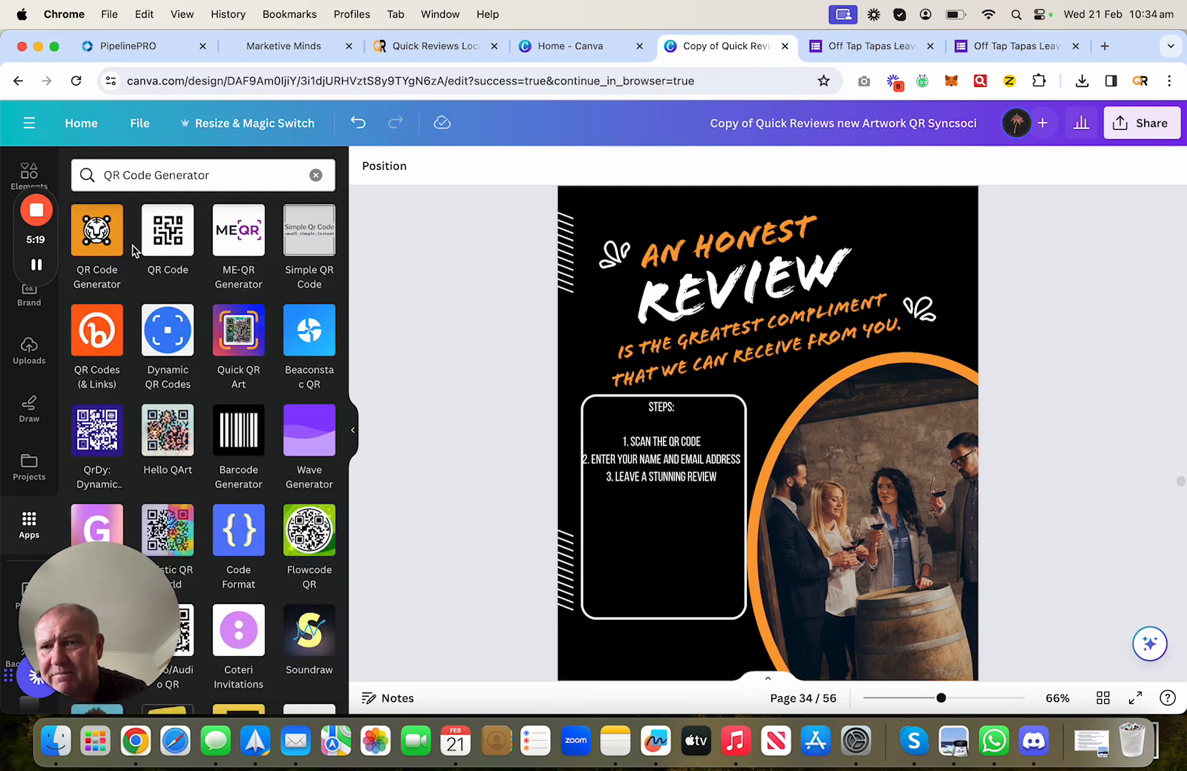
{"action": "left_click", "coordinate": [169, 250]}
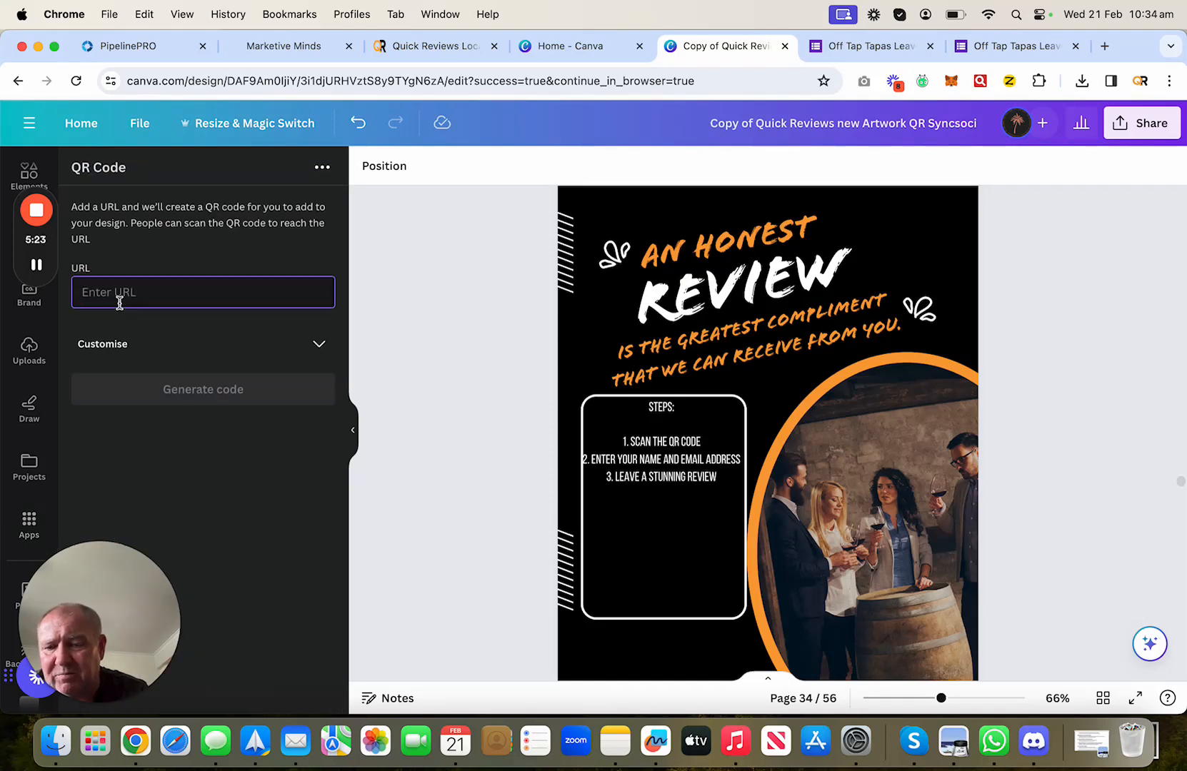
{"action": "type", "text": "https://forms.gle/jGrB3wpZgdyntA7L8"}
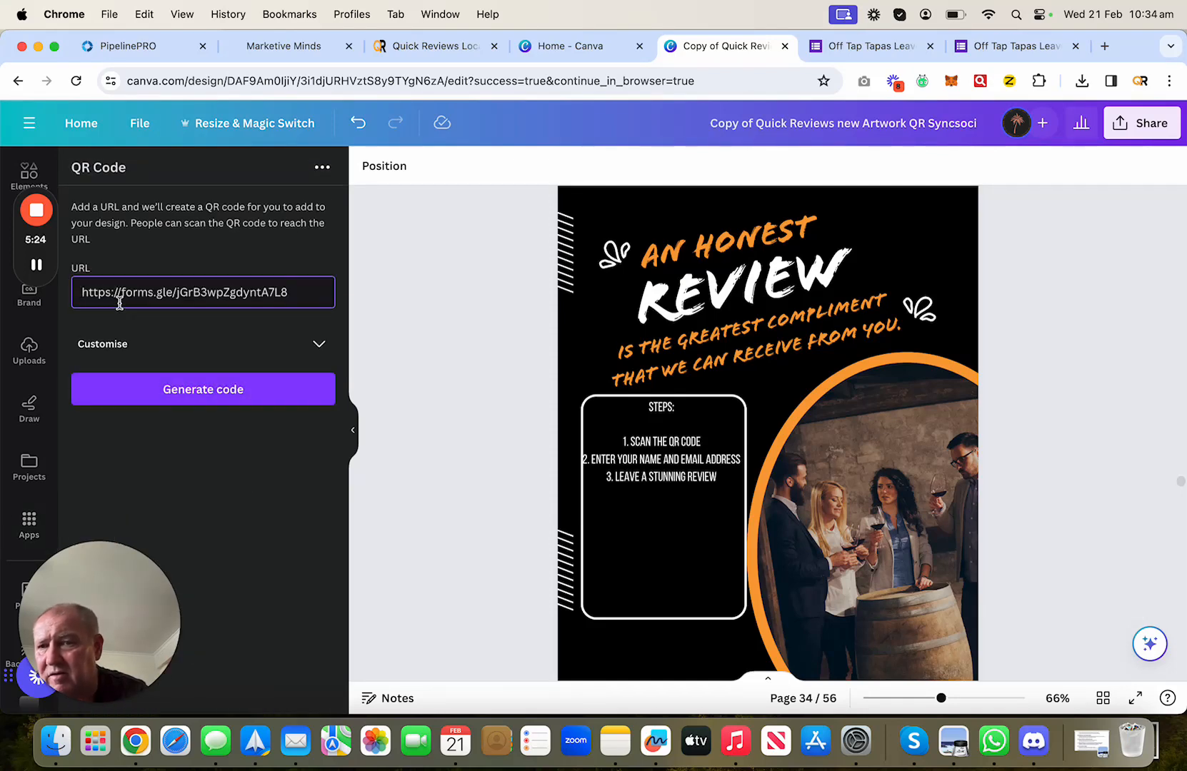
{"action": "left_click", "coordinate": [238, 397]}
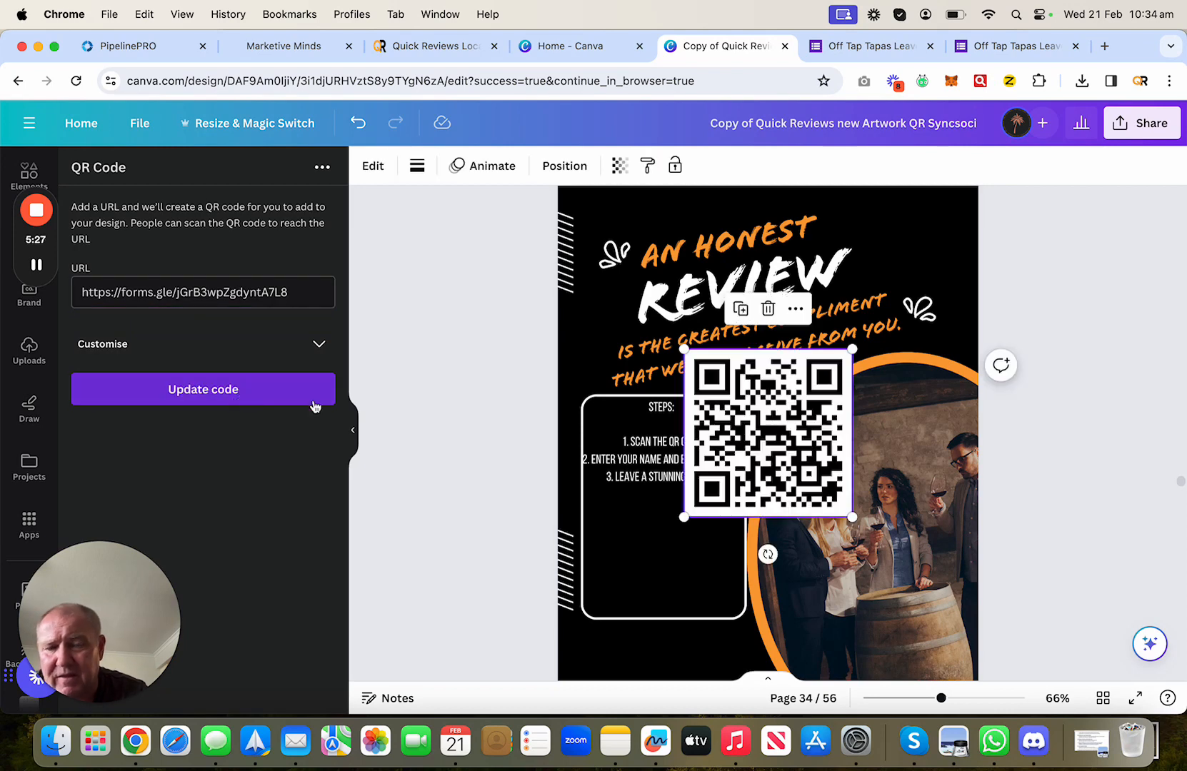
{"action": "left_click_drag", "start_coordinate": [854, 350], "coordinate": [781, 419]}
{"action": "left_click_drag", "start_coordinate": [732, 462], "coordinate": [663, 534]}
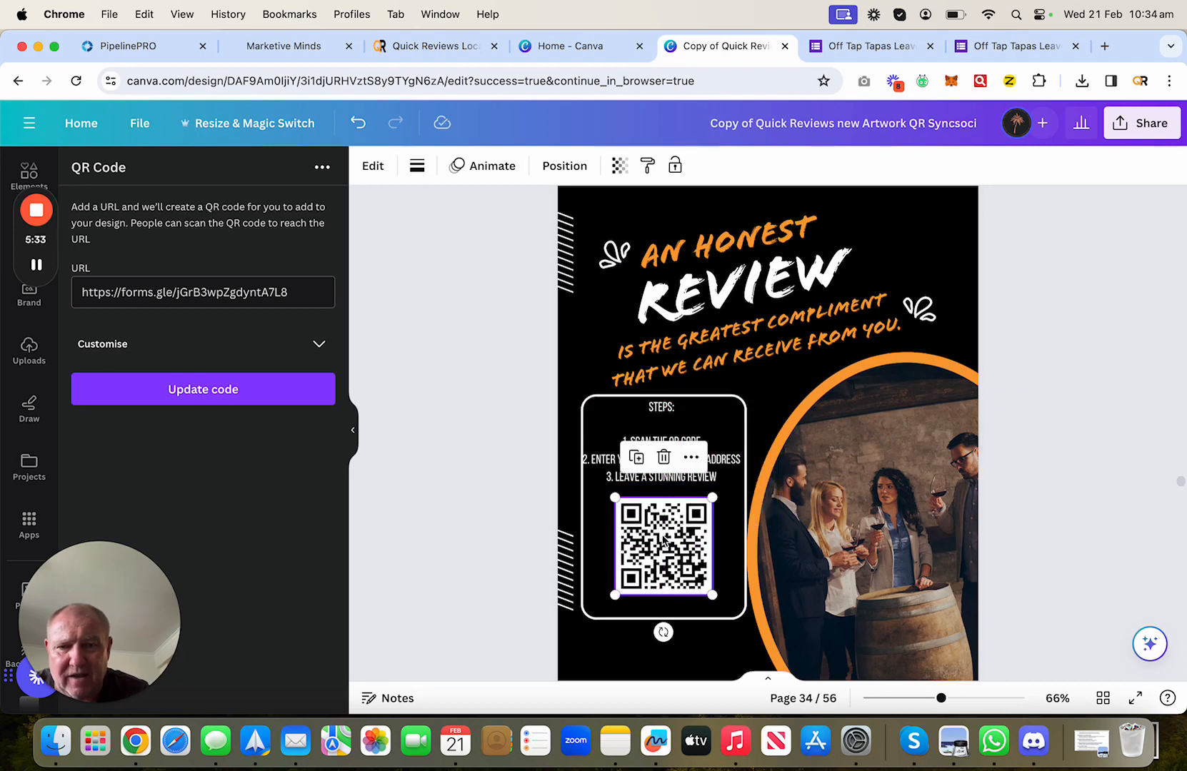
- Select the circular photo frame and start a stock photo search
{"action": "left_click", "coordinate": [884, 475]}
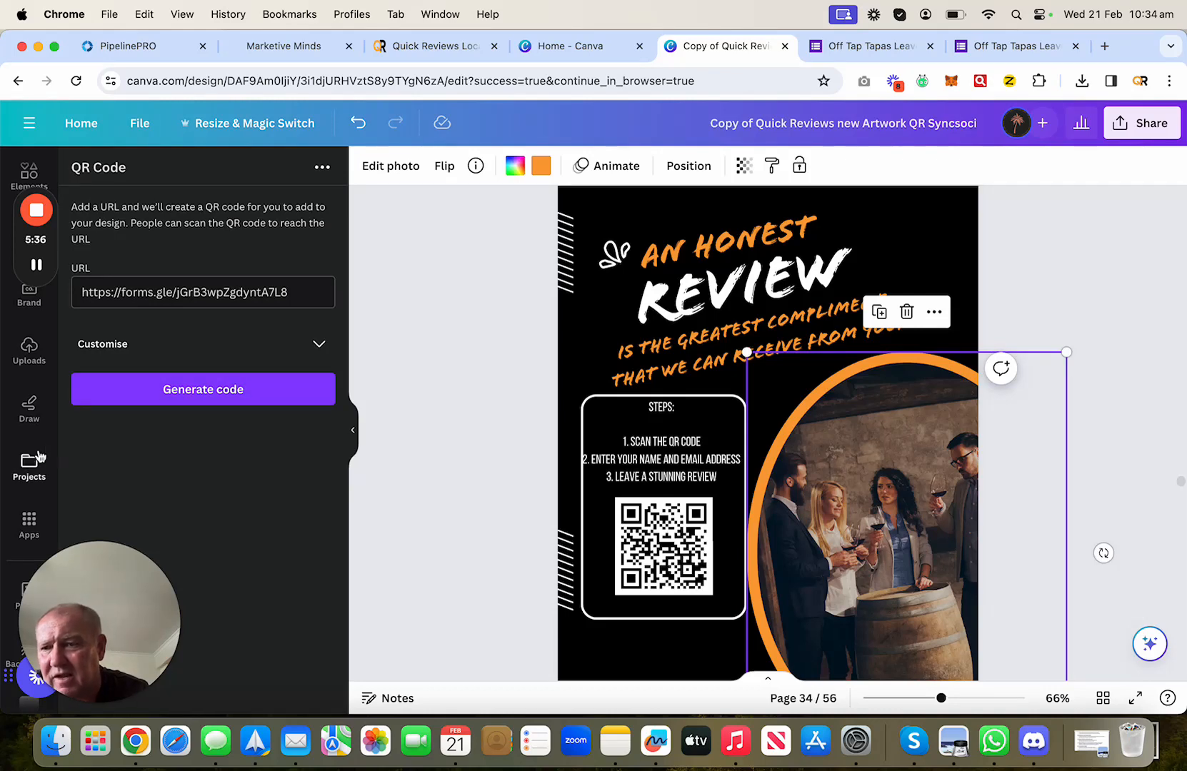
{"action": "scroll", "coordinate": [32, 457], "scroll_direction": "down", "scroll_amount": 5}
{"action": "scroll", "coordinate": [40, 452], "scroll_direction": "up", "scroll_amount": 2}
{"action": "left_click", "coordinate": [29, 401]}
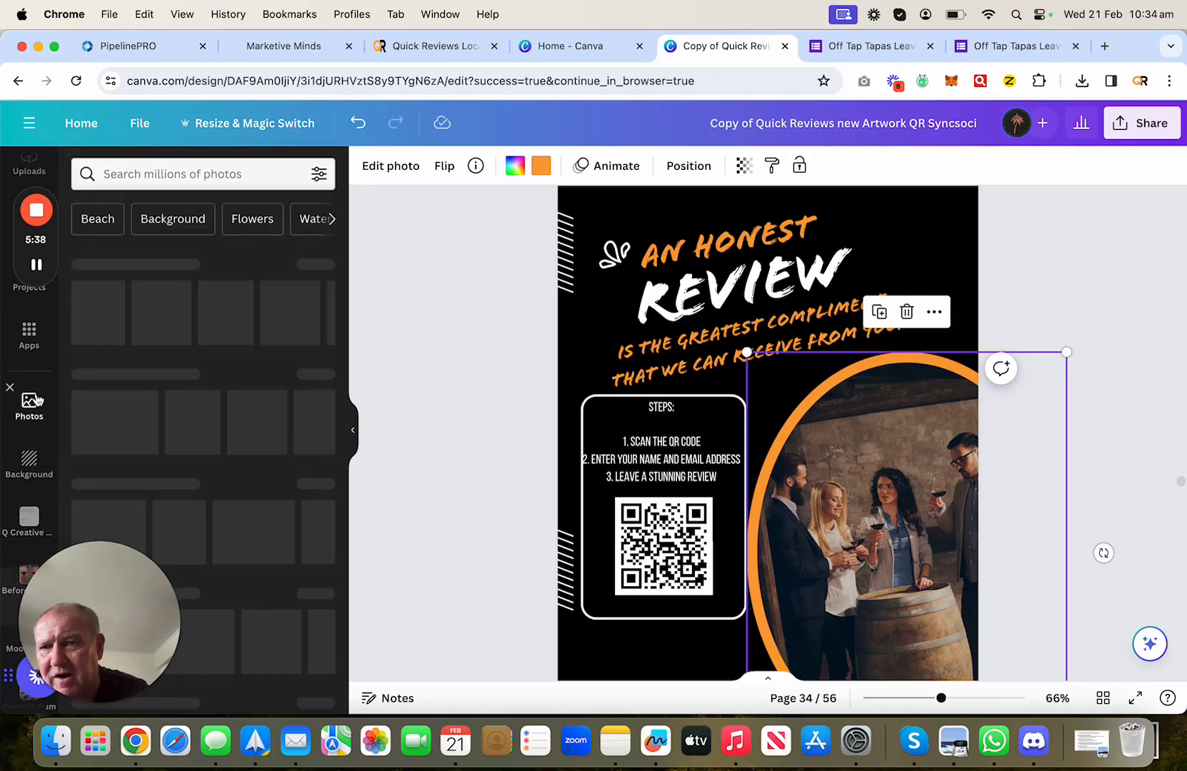
{"action": "left_click", "coordinate": [148, 178]}
- Search photos for 'Tapas' and drop a TAPAS photo into the circle frame
{"action": "type", "text": "Tapas"}
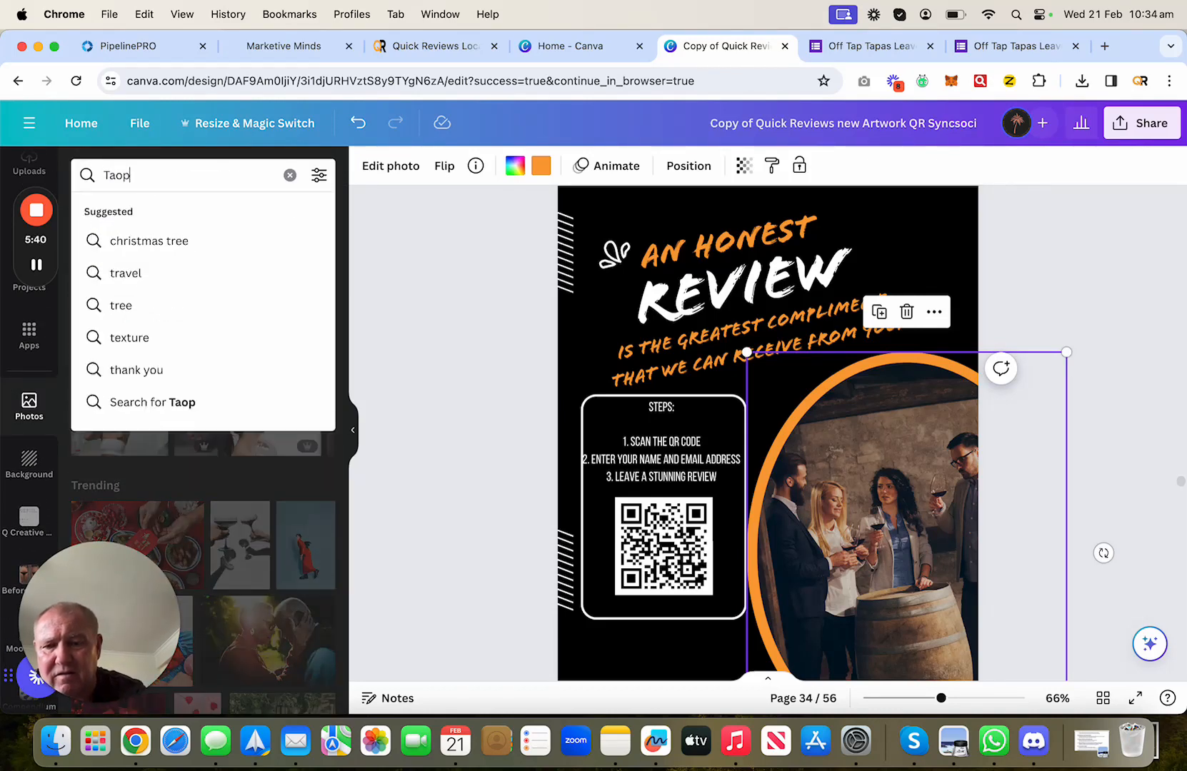
{"action": "key", "text": "BackSpace"}
{"action": "key", "text": "BackSpace"}
{"action": "key", "text": "BackSpace"}
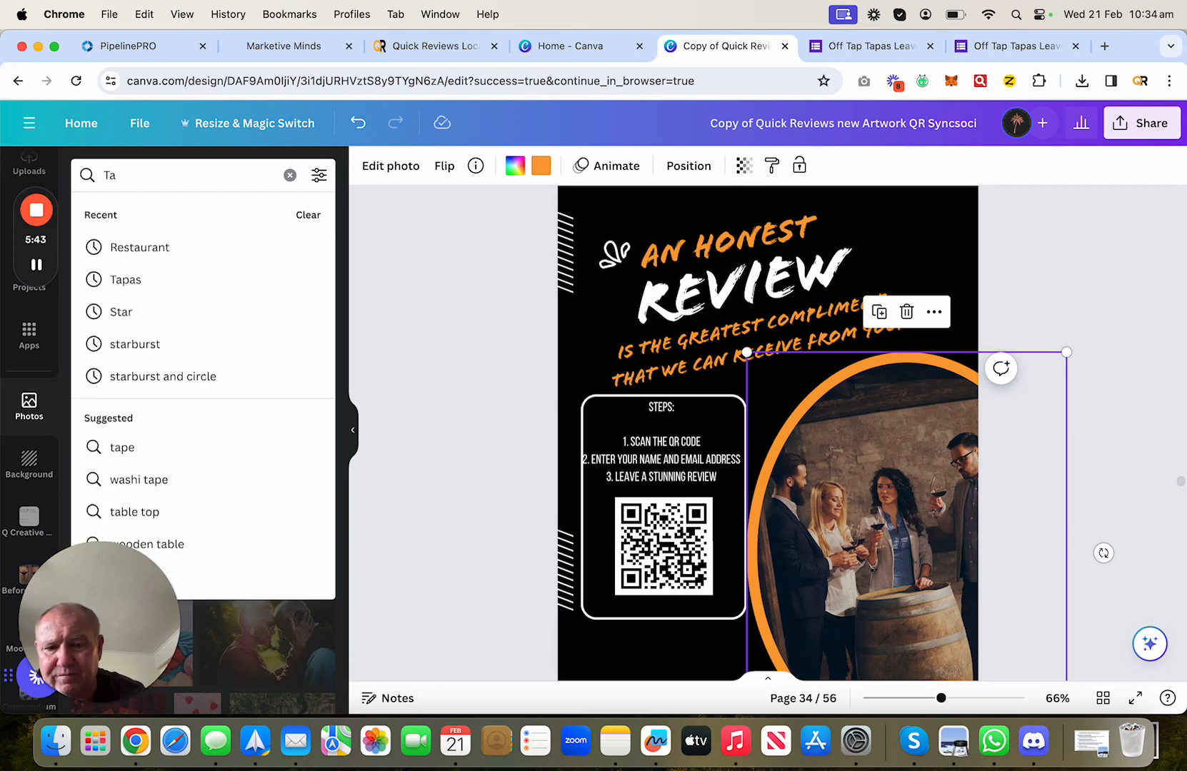
{"action": "type", "text": "pas"}
{"action": "key", "text": "Return"}
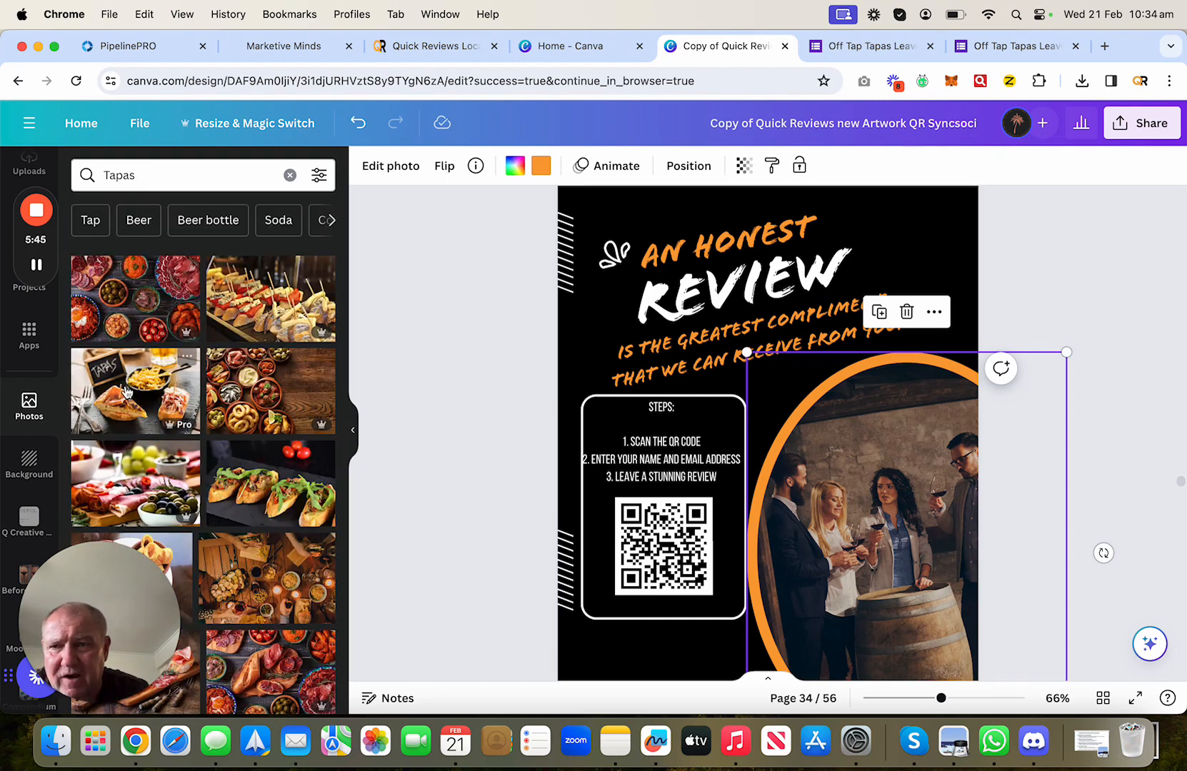
{"action": "scroll", "coordinate": [241, 452], "scroll_direction": "down", "scroll_amount": 1}
{"action": "scroll", "coordinate": [241, 452], "scroll_direction": "down", "scroll_amount": 1}
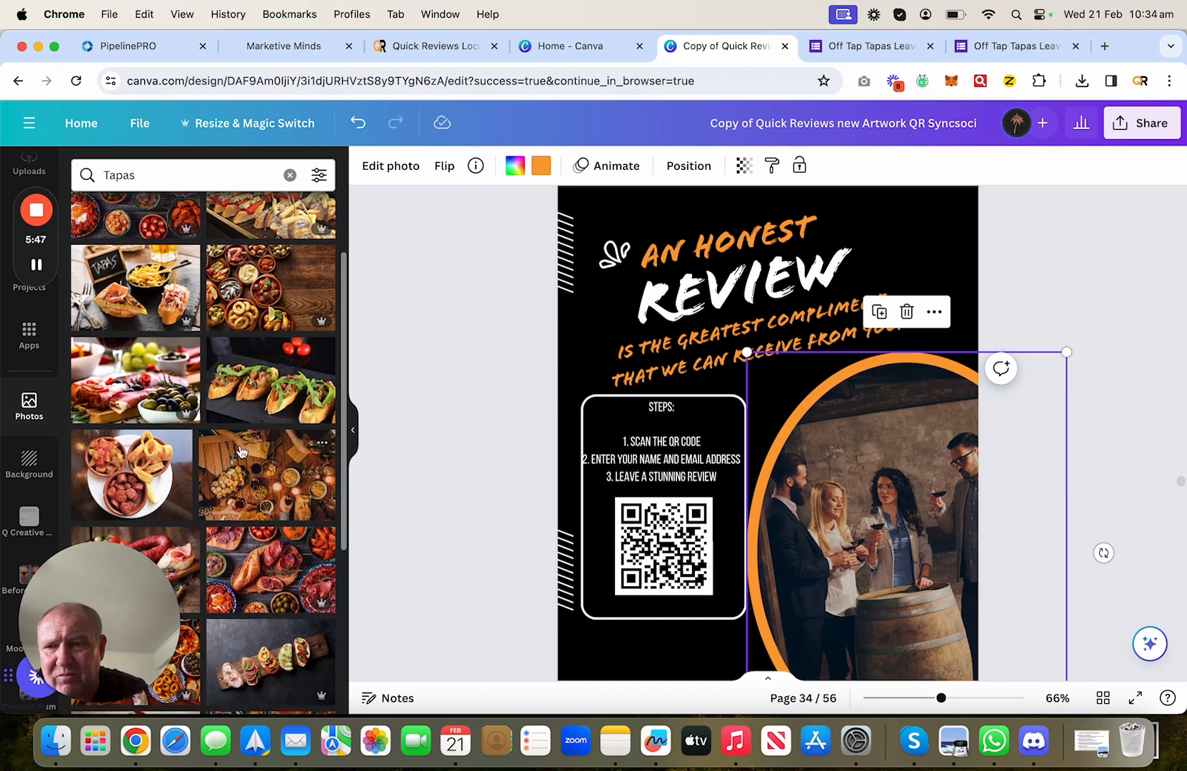
{"action": "left_click", "coordinate": [157, 306]}
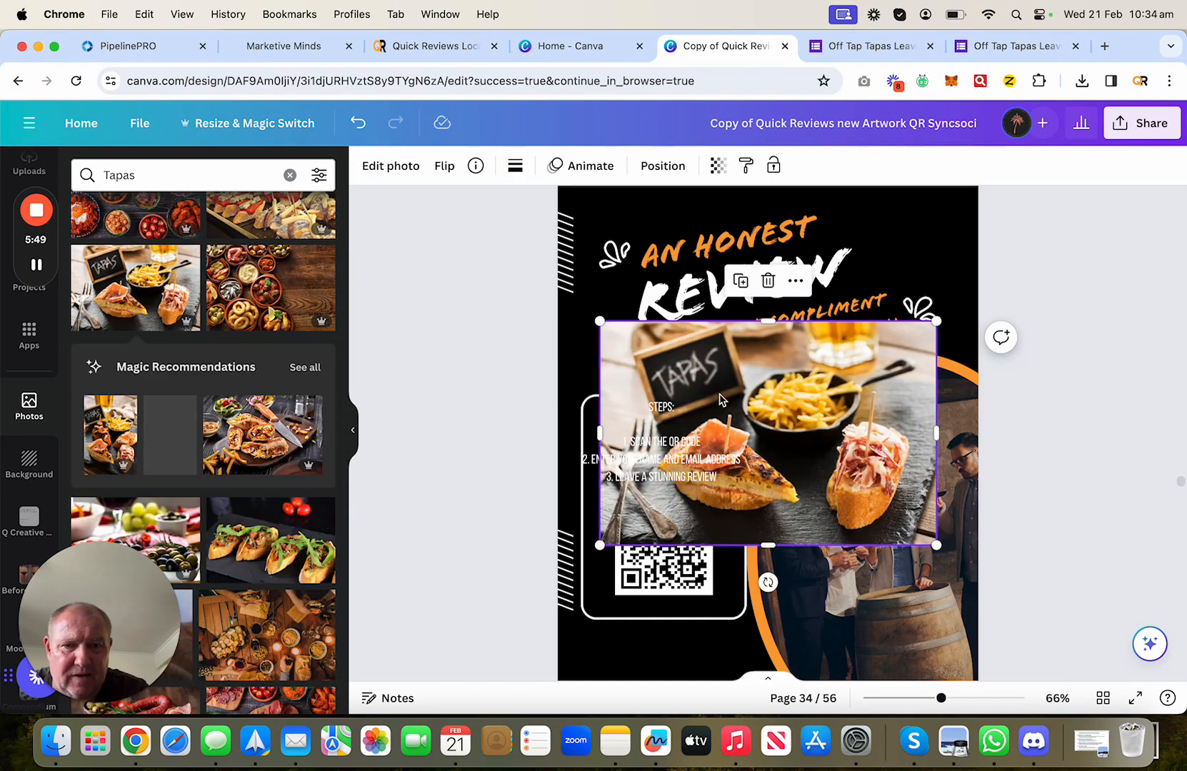
{"action": "left_click_drag", "start_coordinate": [821, 443], "coordinate": [935, 509]}
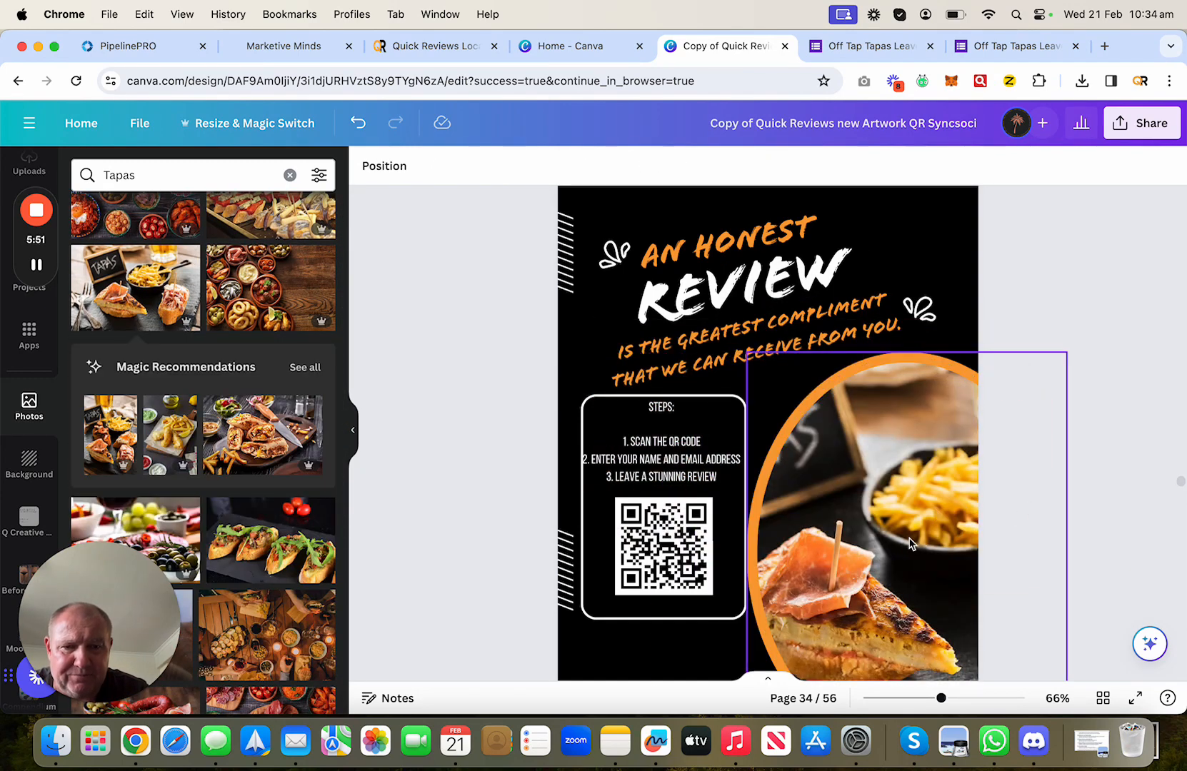
- Replace it with the outdoor dinner-party photo, then return to the Off Tap Tapas feedback form
{"action": "left_click", "coordinate": [517, 457]}
{"action": "scroll", "coordinate": [314, 579], "scroll_direction": "down", "scroll_amount": 1}
{"action": "scroll", "coordinate": [309, 591], "scroll_direction": "down", "scroll_amount": 10}
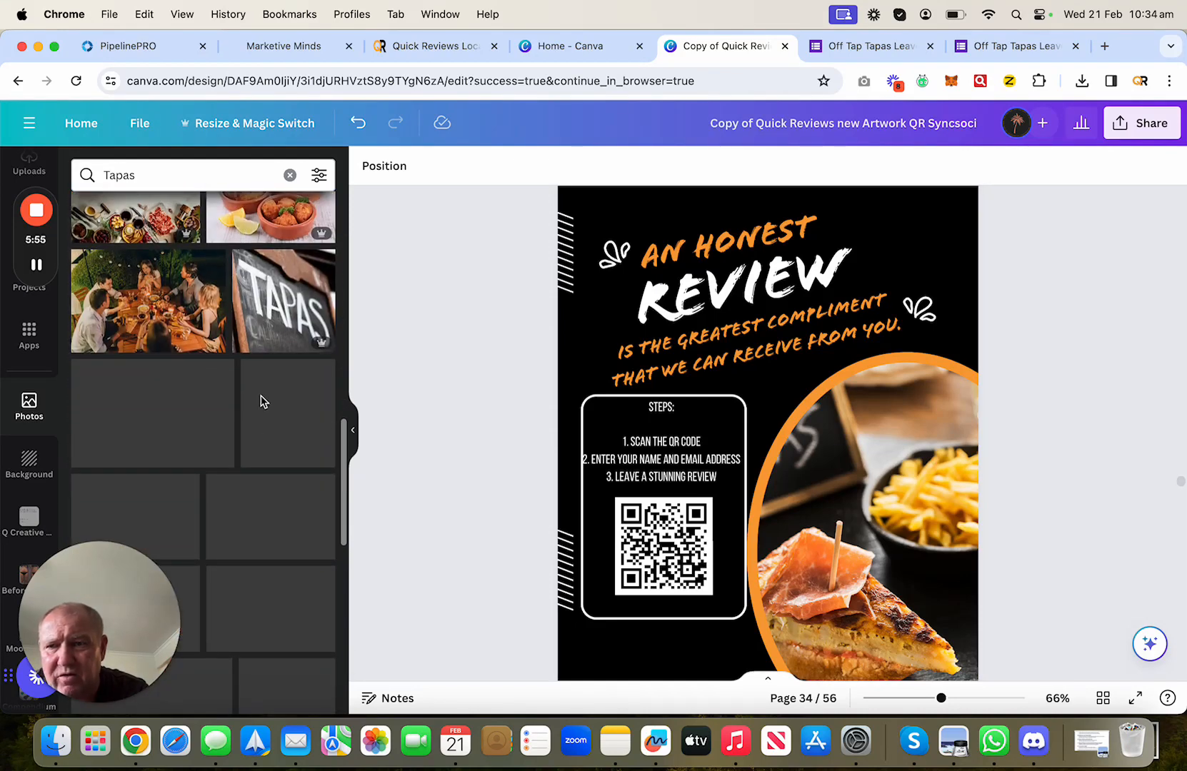
{"action": "left_click", "coordinate": [148, 293]}
{"action": "left_click_drag", "start_coordinate": [756, 458], "coordinate": [1000, 500]}
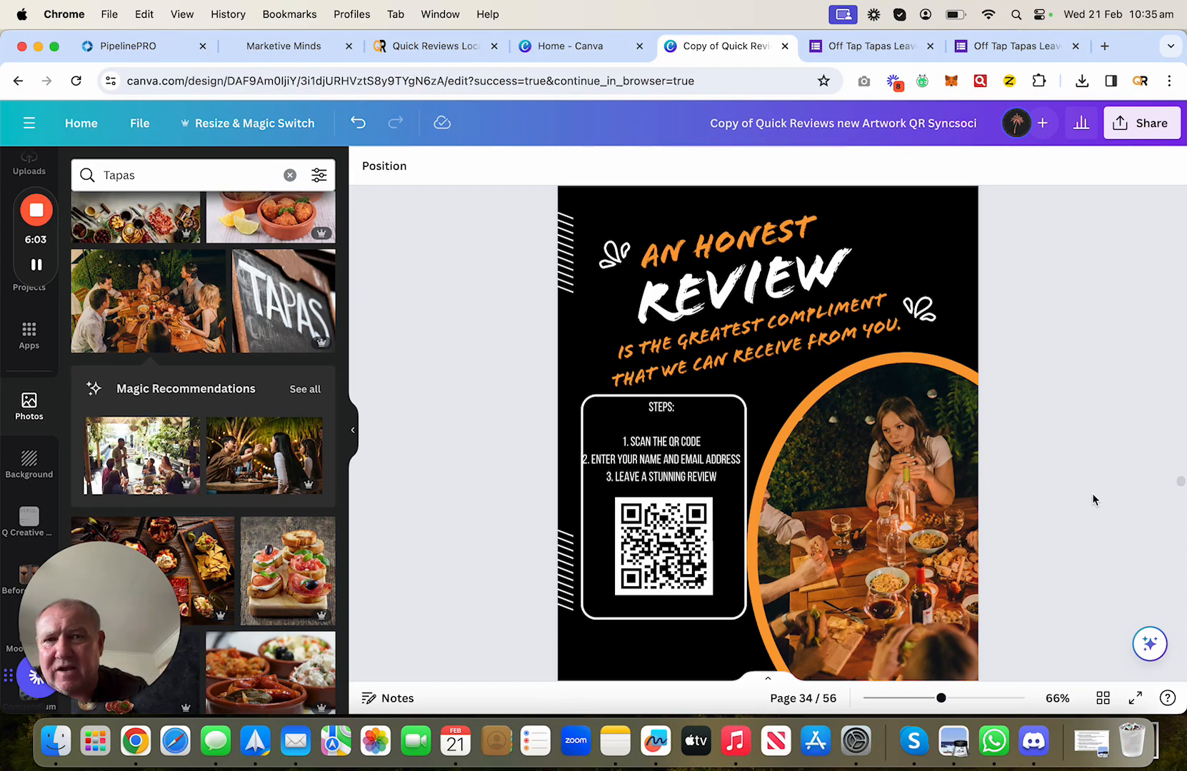
{"action": "left_click", "coordinate": [848, 47]}
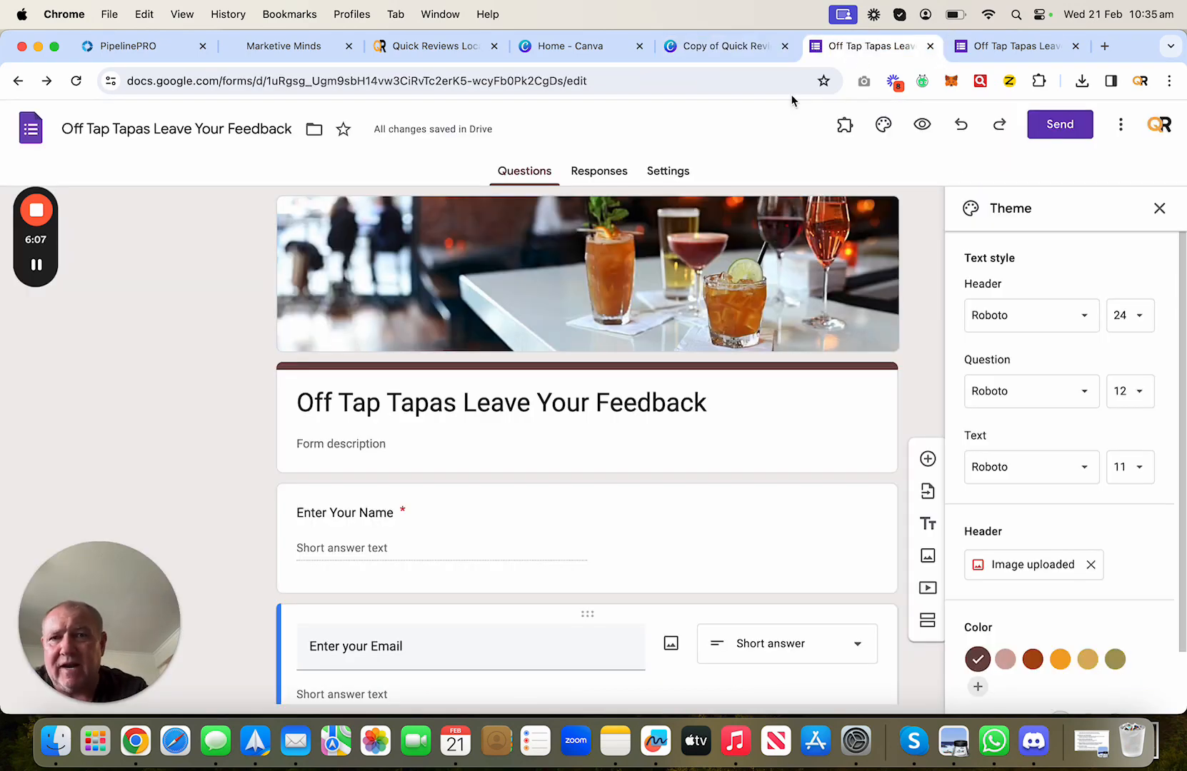
- Switch to the Quick Reviews browser tab showing the empty Automate page
{"action": "left_click", "coordinate": [424, 46]}
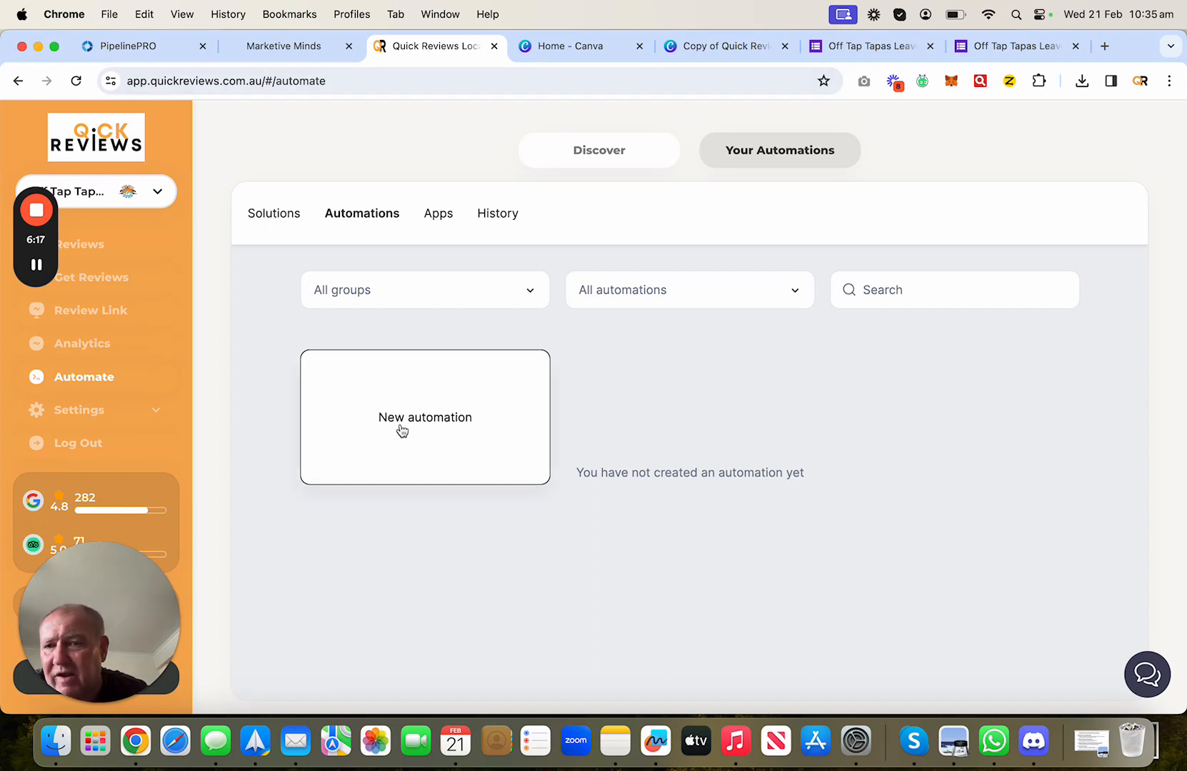
- Create a new automation, rename it 'Google Form', and start setting up its trigger
{"action": "left_click", "coordinate": [400, 429]}
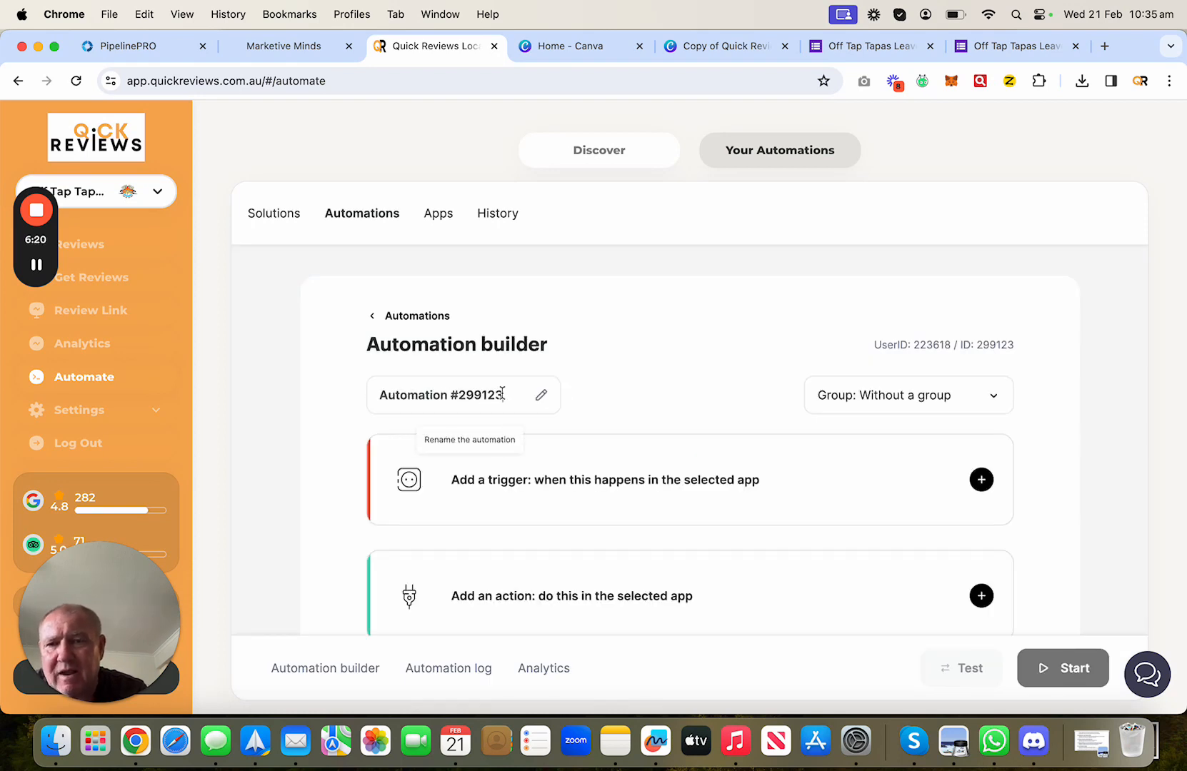
{"action": "key", "text": "BackSpace"}
{"action": "key", "text": "BackSpace"}
{"action": "key", "text": "BackSpace"}
{"action": "key", "text": "BackSpace"}
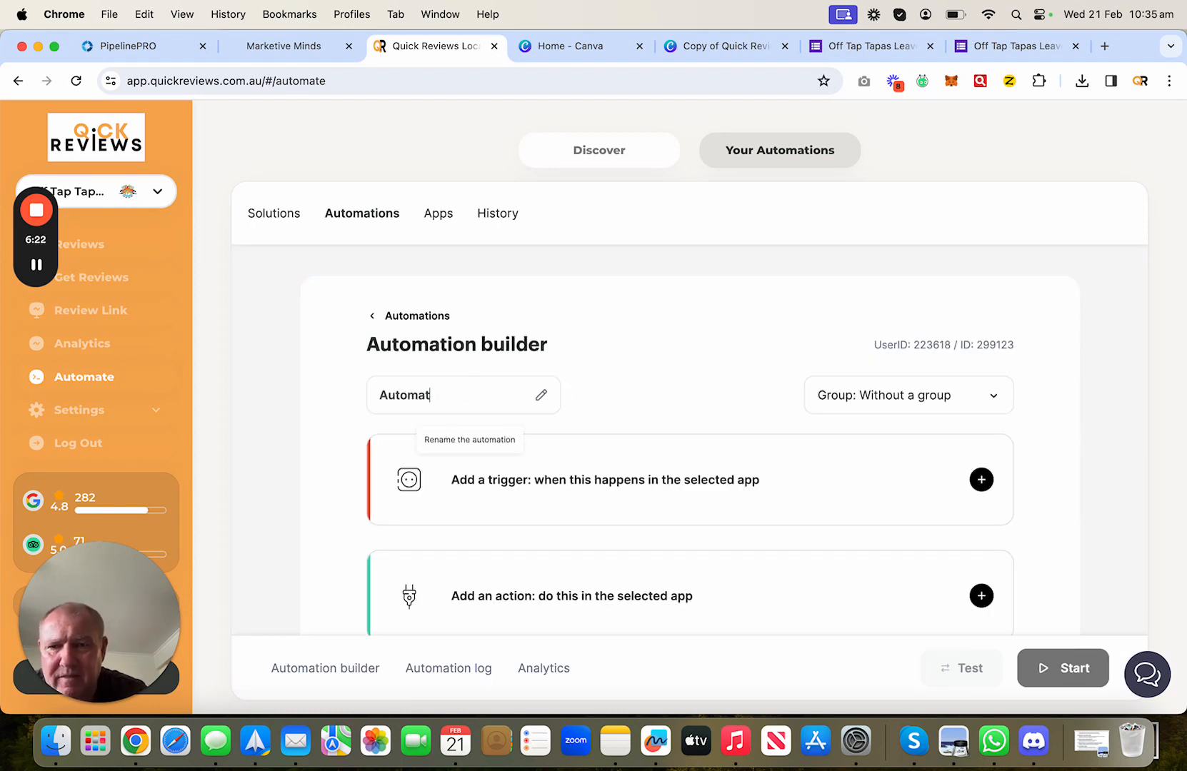
{"action": "key", "text": "BackSpace"}
{"action": "key", "text": "BackSpace"}
{"action": "key", "text": "BackSpace"}
{"action": "key", "text": "BackSpace"}
{"action": "key", "text": "BackSpace"}
{"action": "key", "text": "BackSpace"}
{"action": "key", "text": "BackSpace"}
{"action": "type", "text": "Go"}
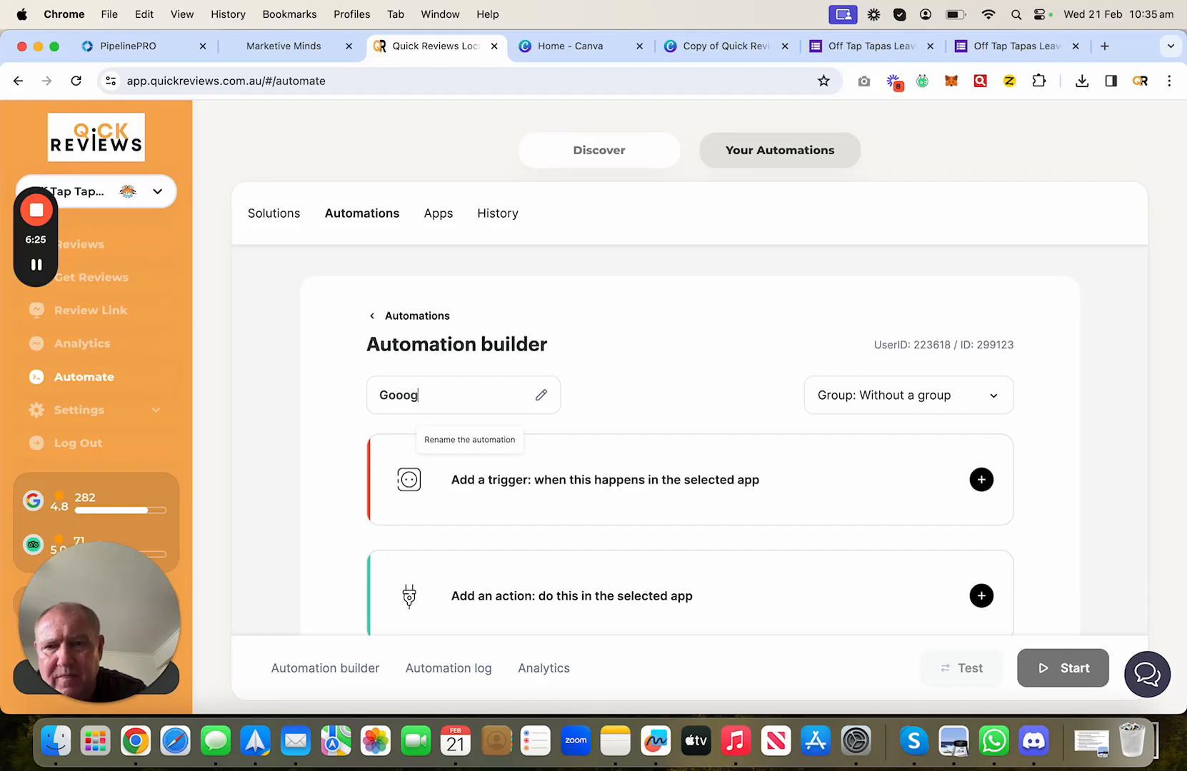
{"action": "type", "text": "ogle Form"}
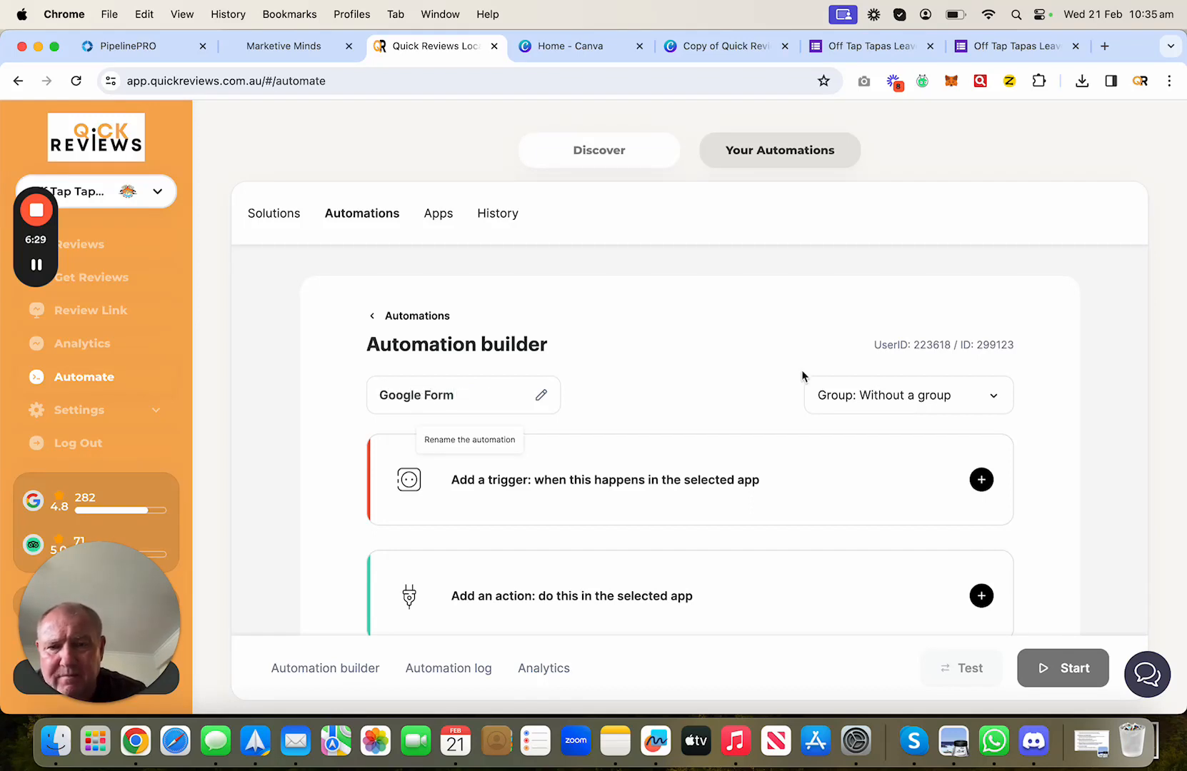
{"action": "left_click", "coordinate": [771, 386]}
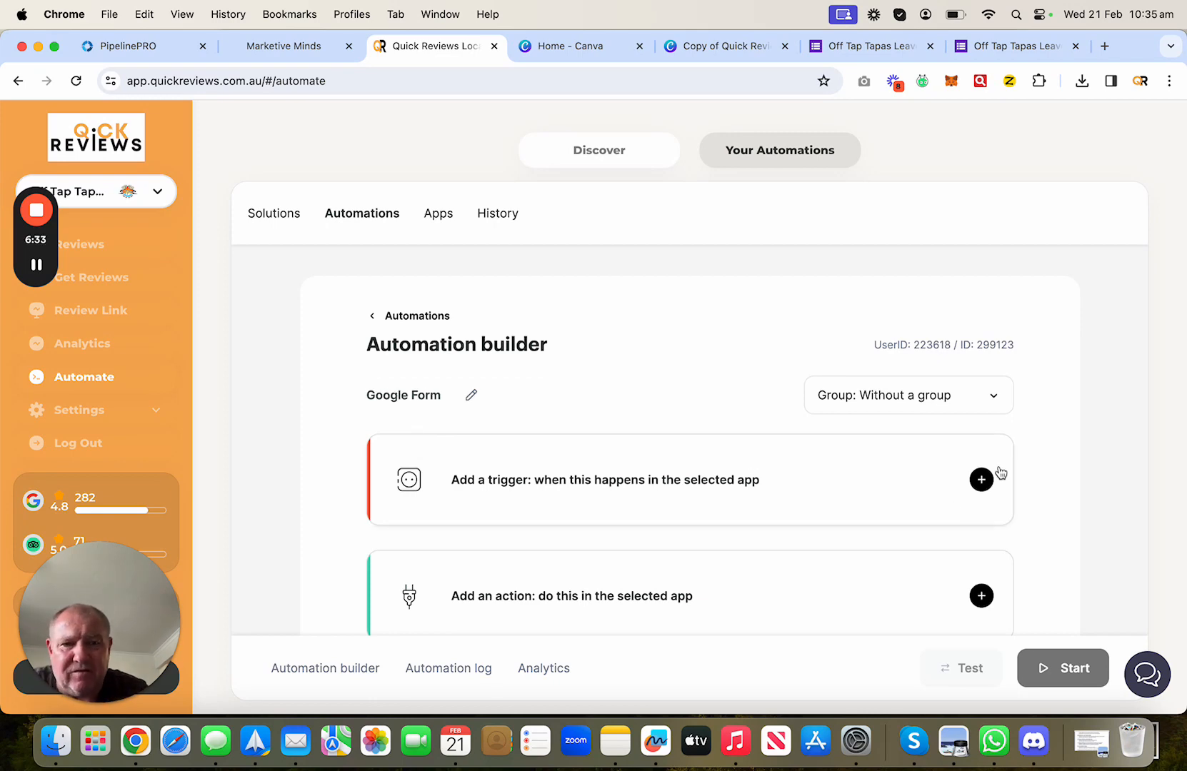
{"action": "left_click", "coordinate": [981, 480]}
- Set the trigger app to Google Forms with the event New answer by form
{"action": "left_click", "coordinate": [701, 390]}
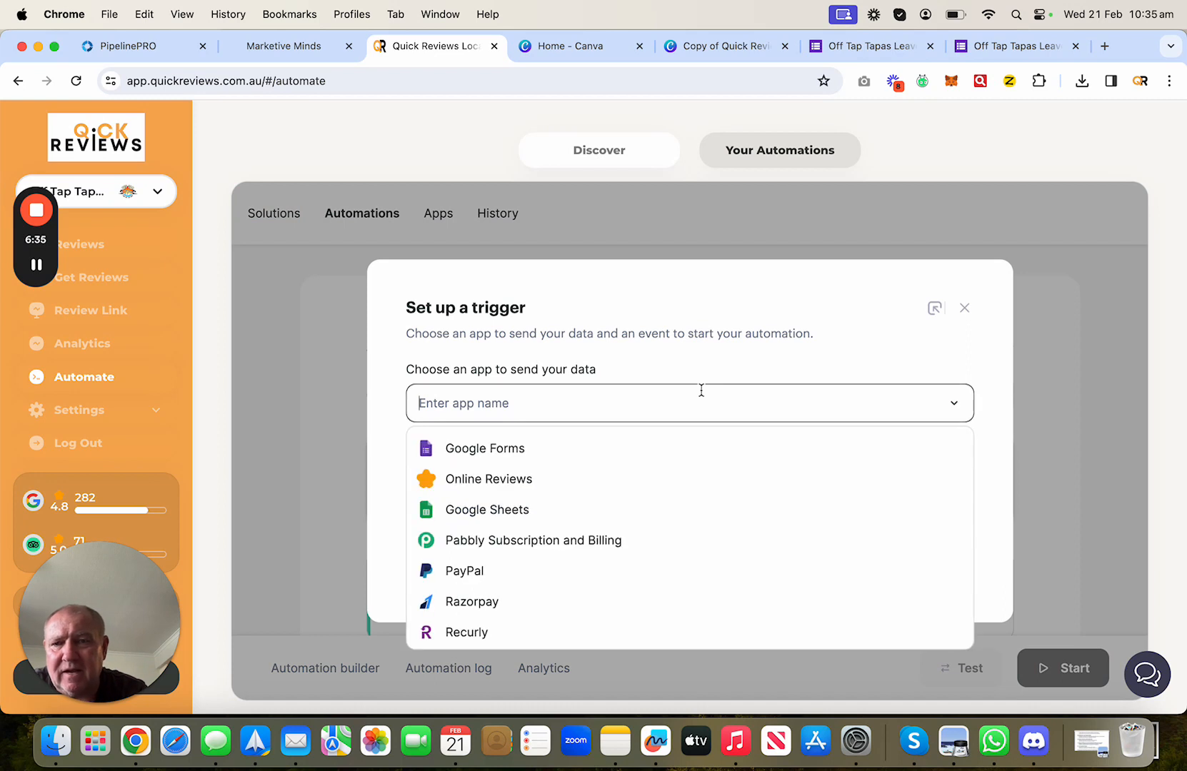
{"action": "left_click", "coordinate": [493, 448]}
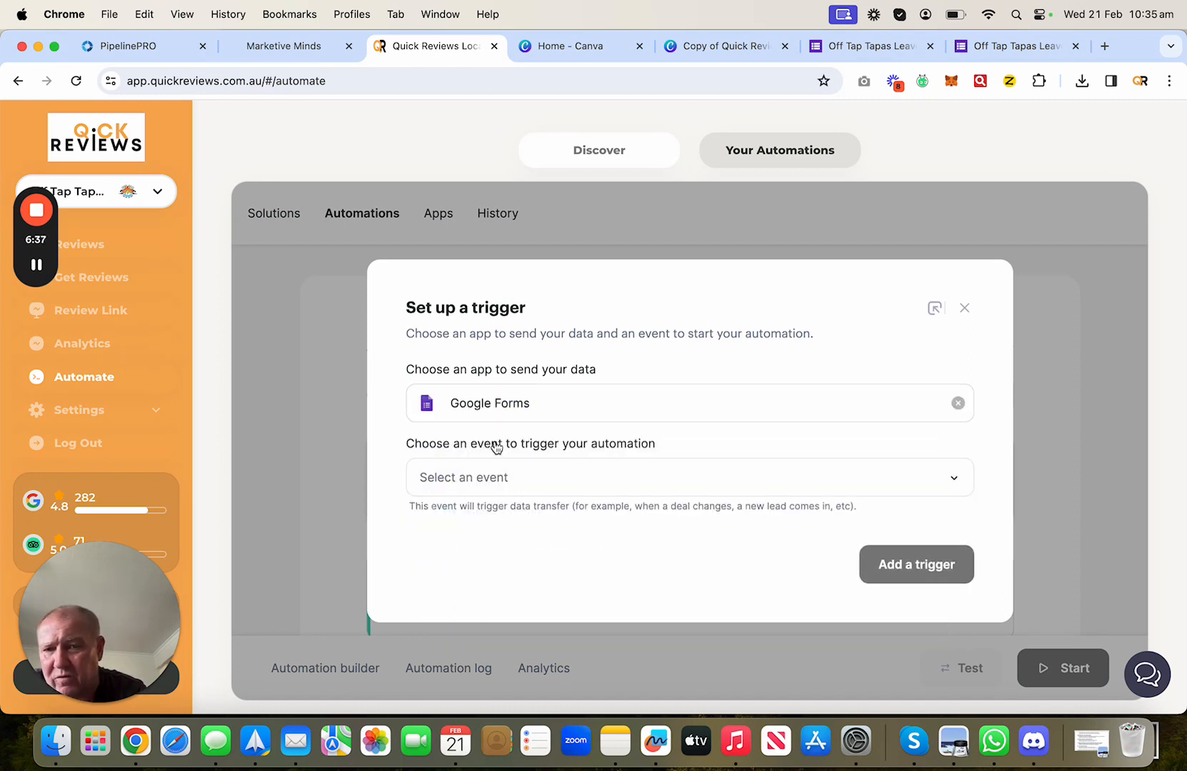
{"action": "left_click", "coordinate": [563, 485]}
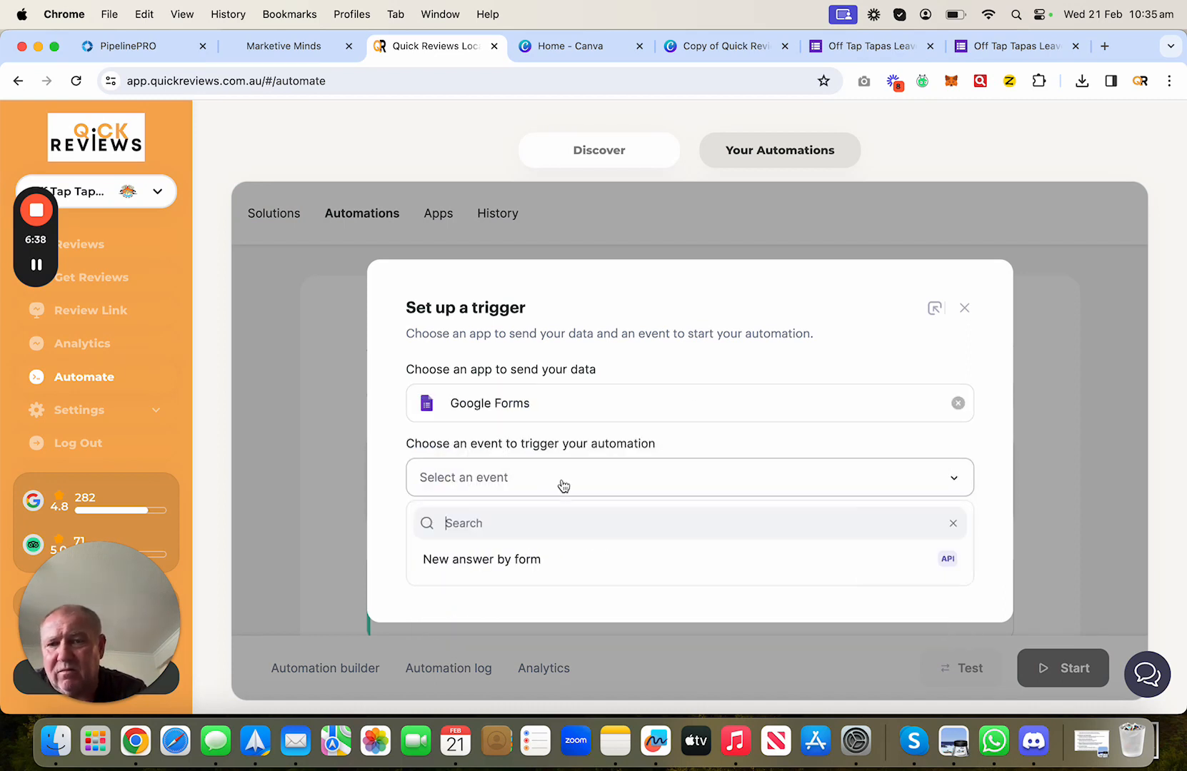
{"action": "left_click", "coordinate": [477, 564]}
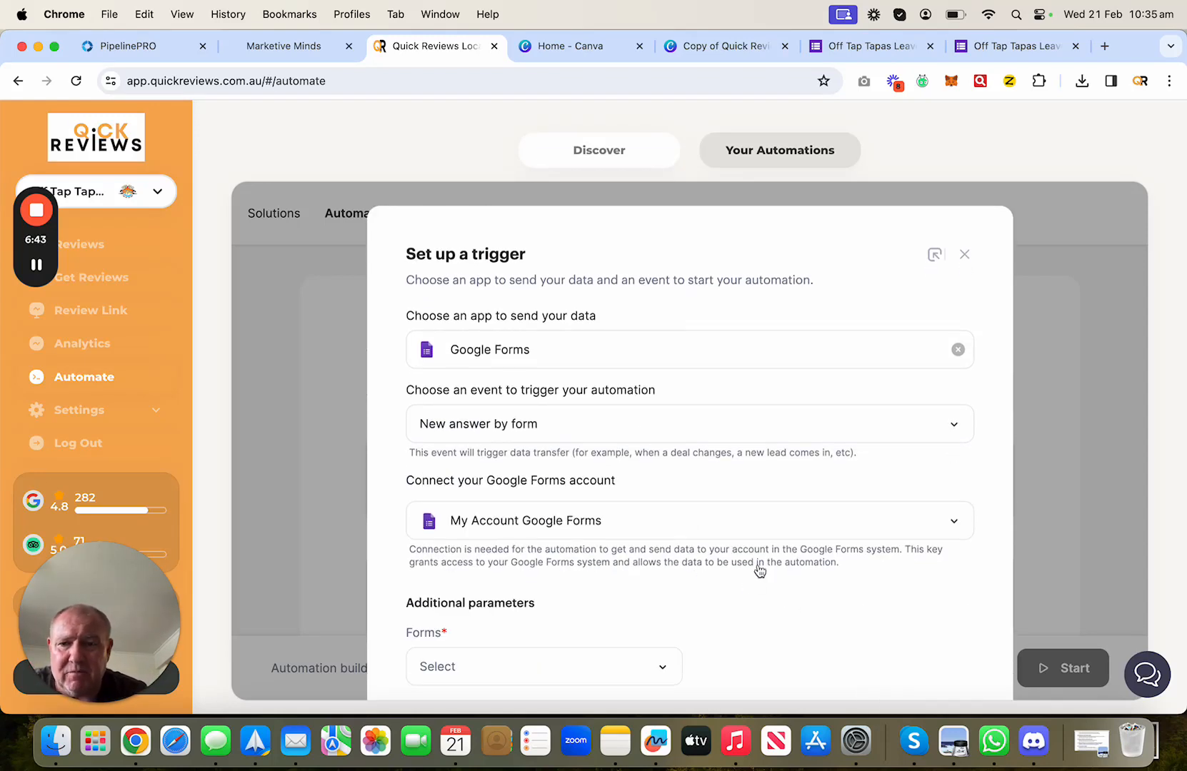
{"action": "scroll", "coordinate": [757, 567], "scroll_direction": "down", "scroll_amount": 2}
- Open the account's forms list and refresh it from the account
{"action": "left_click", "coordinate": [562, 569]}
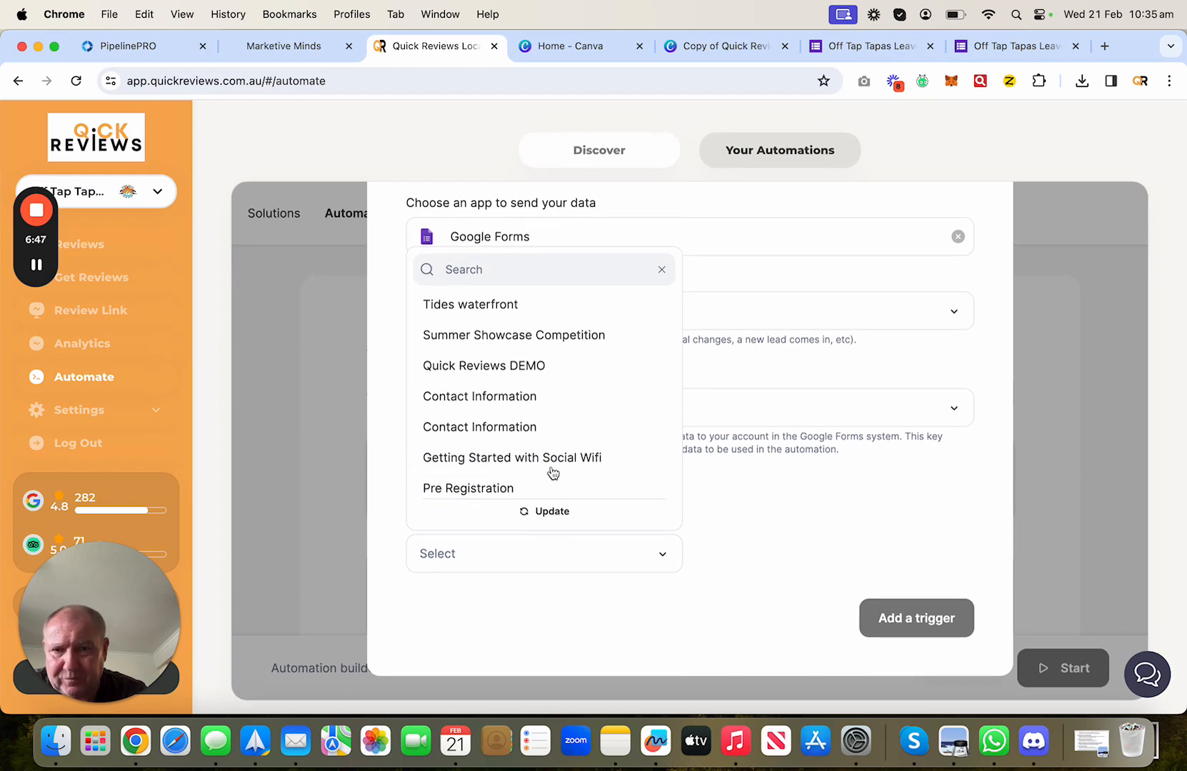
{"action": "scroll", "coordinate": [548, 417], "scroll_direction": "down", "scroll_amount": 5}
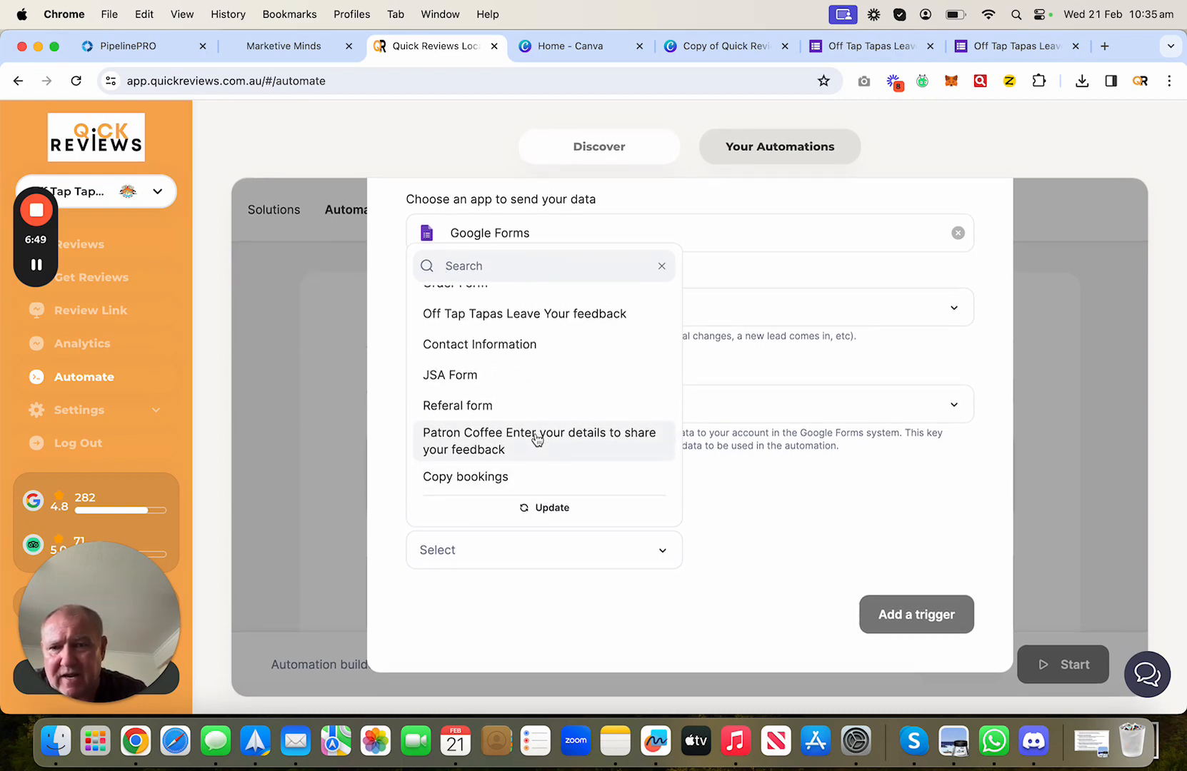
{"action": "scroll", "coordinate": [532, 437], "scroll_direction": "up", "scroll_amount": 5}
{"action": "scroll", "coordinate": [537, 439], "scroll_direction": "down", "scroll_amount": 6}
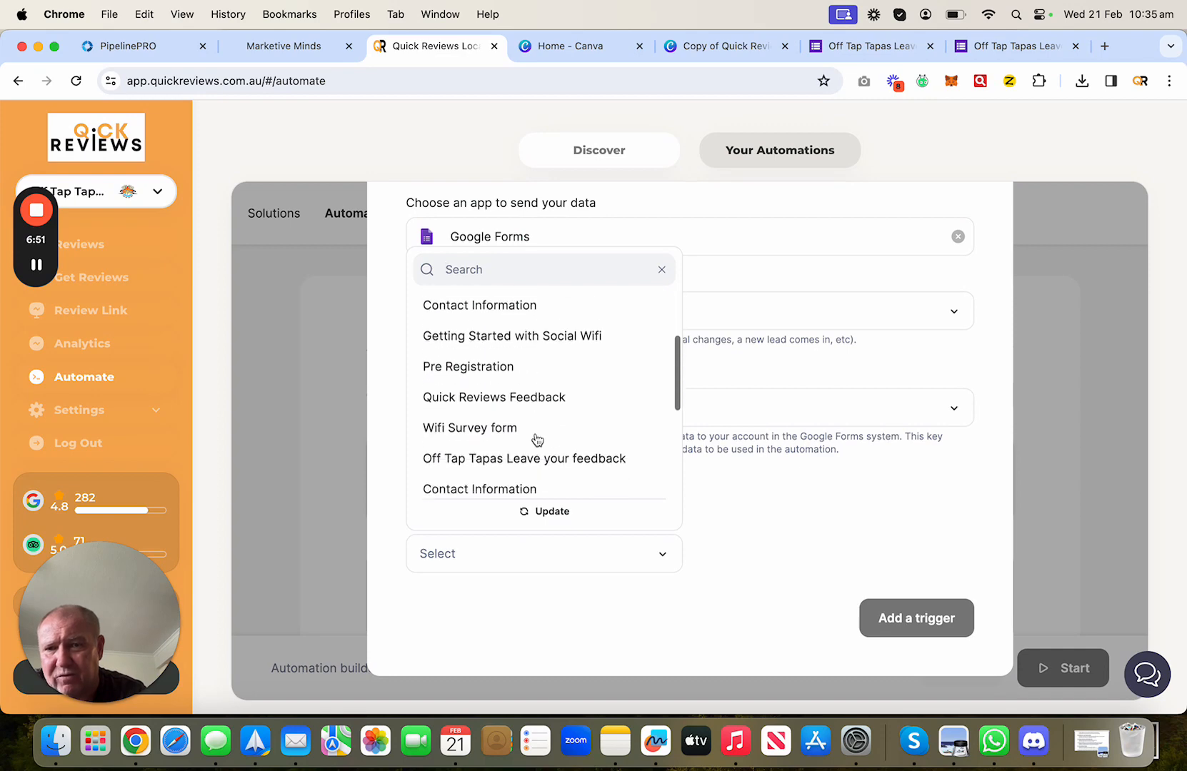
{"action": "left_click", "coordinate": [698, 600]}
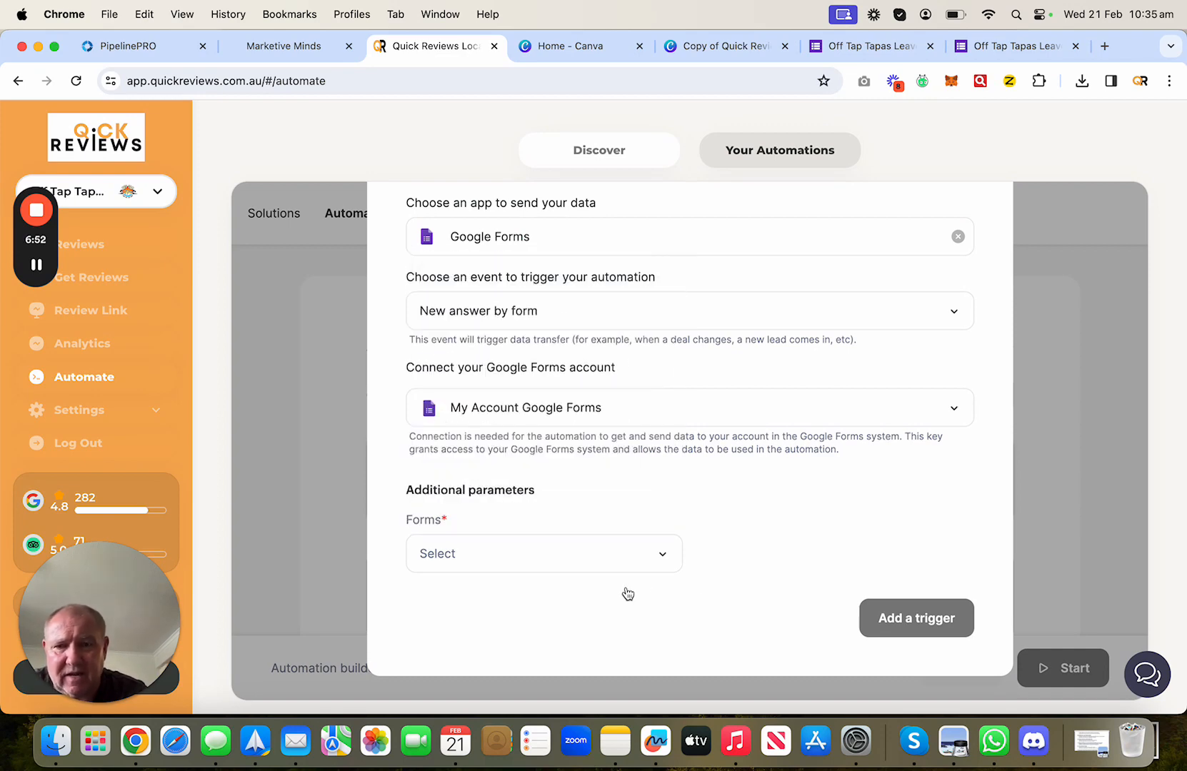
{"action": "left_click", "coordinate": [593, 566]}
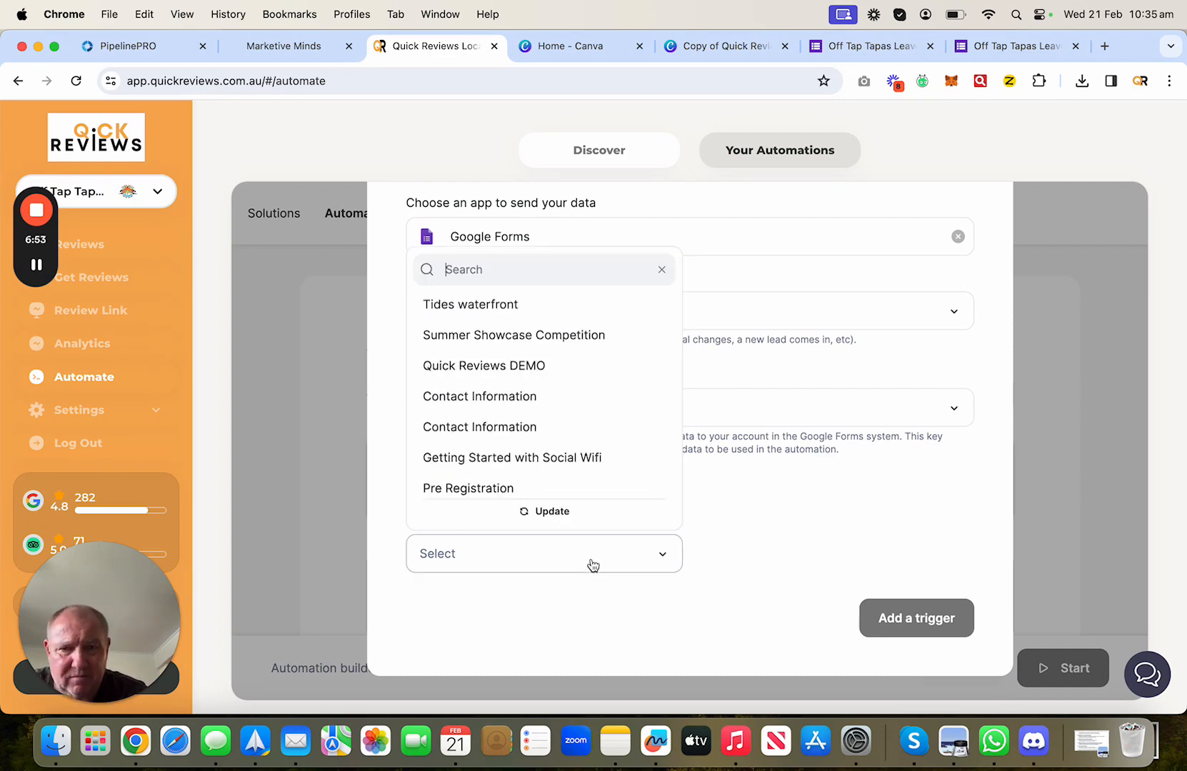
{"action": "left_click", "coordinate": [574, 513]}
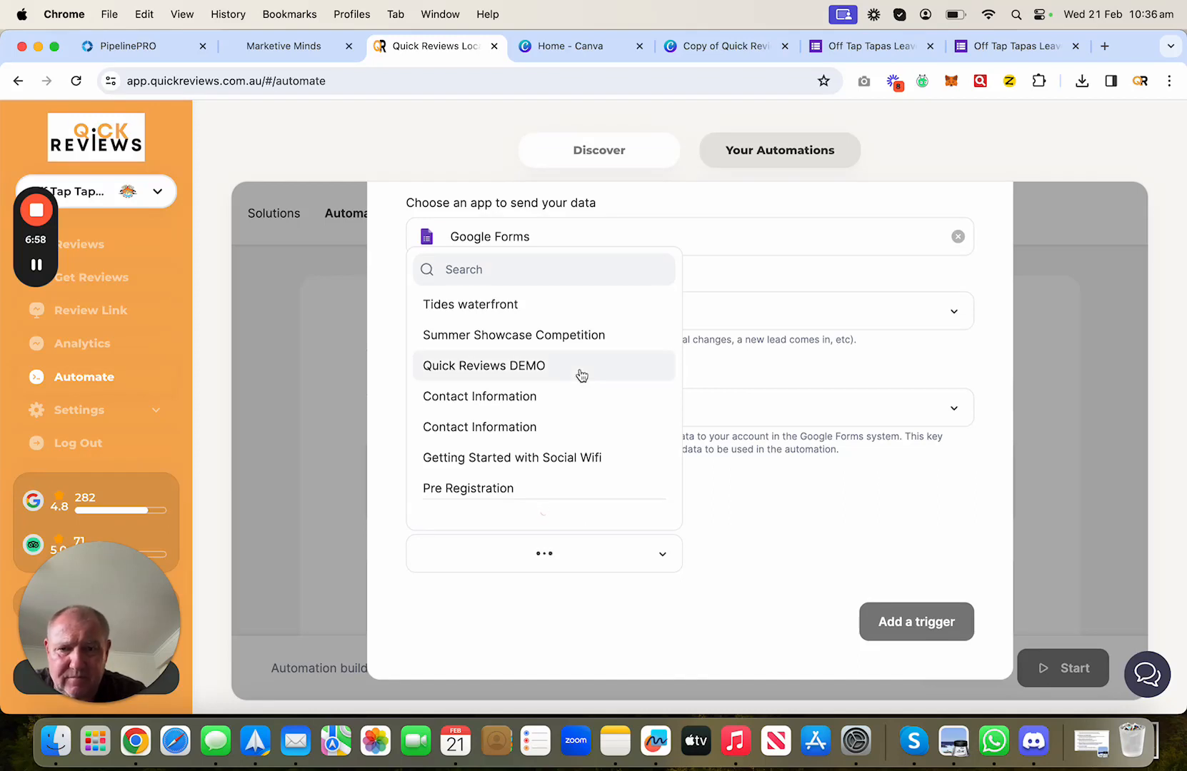
- Pick the Off Tap Tapas Leave Your feedback form and add the trigger
{"action": "scroll", "coordinate": [582, 375], "scroll_direction": "up", "scroll_amount": 3}
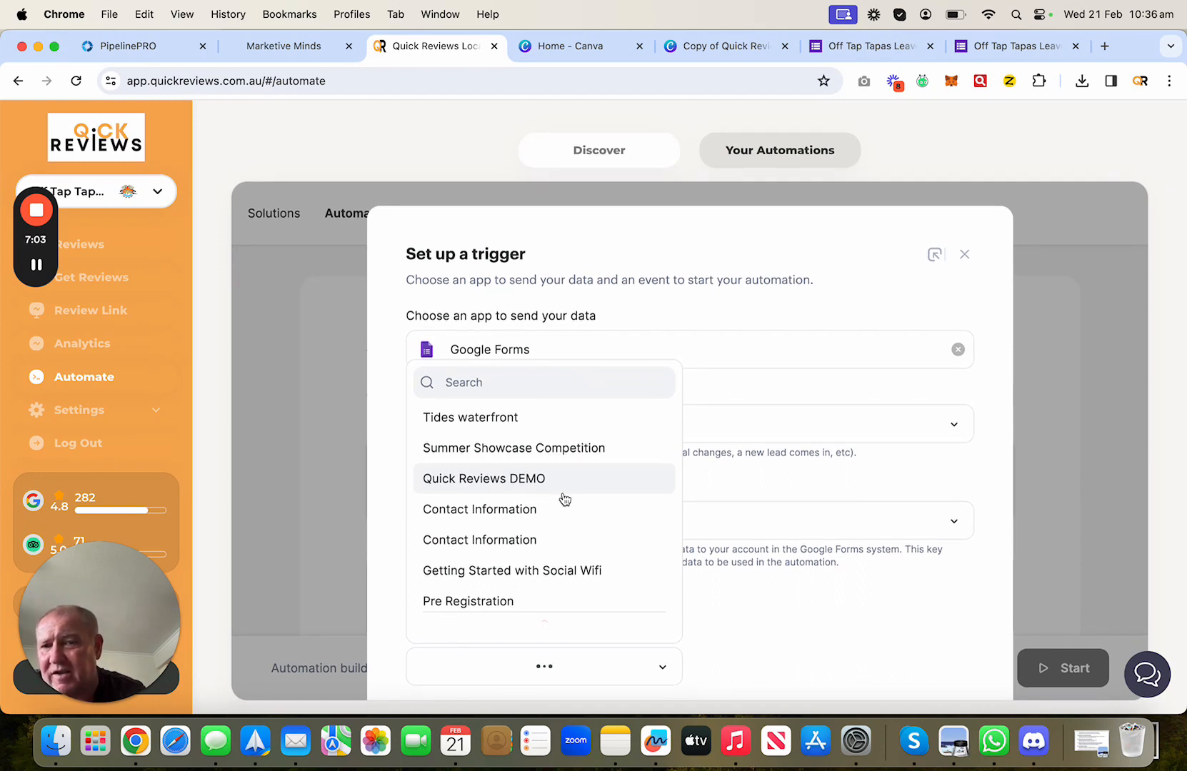
{"action": "scroll", "coordinate": [598, 594], "scroll_direction": "down", "scroll_amount": 8}
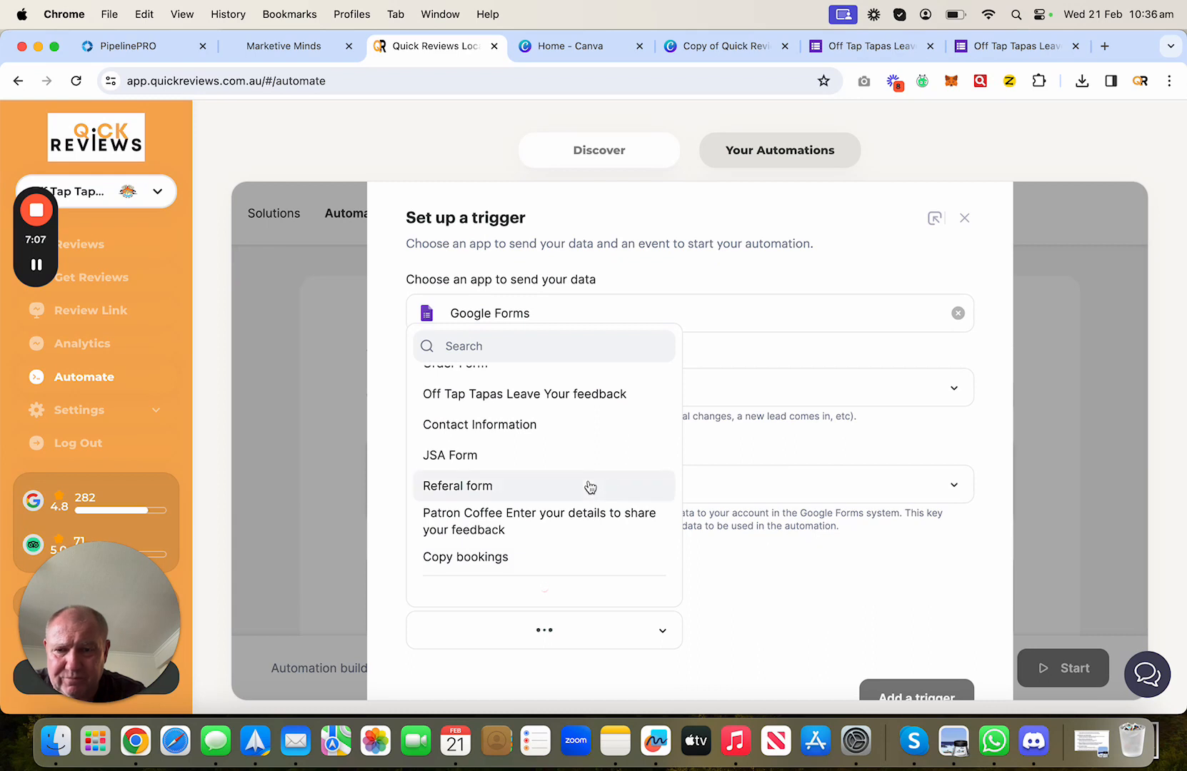
{"action": "scroll", "coordinate": [590, 487], "scroll_direction": "up", "scroll_amount": 5}
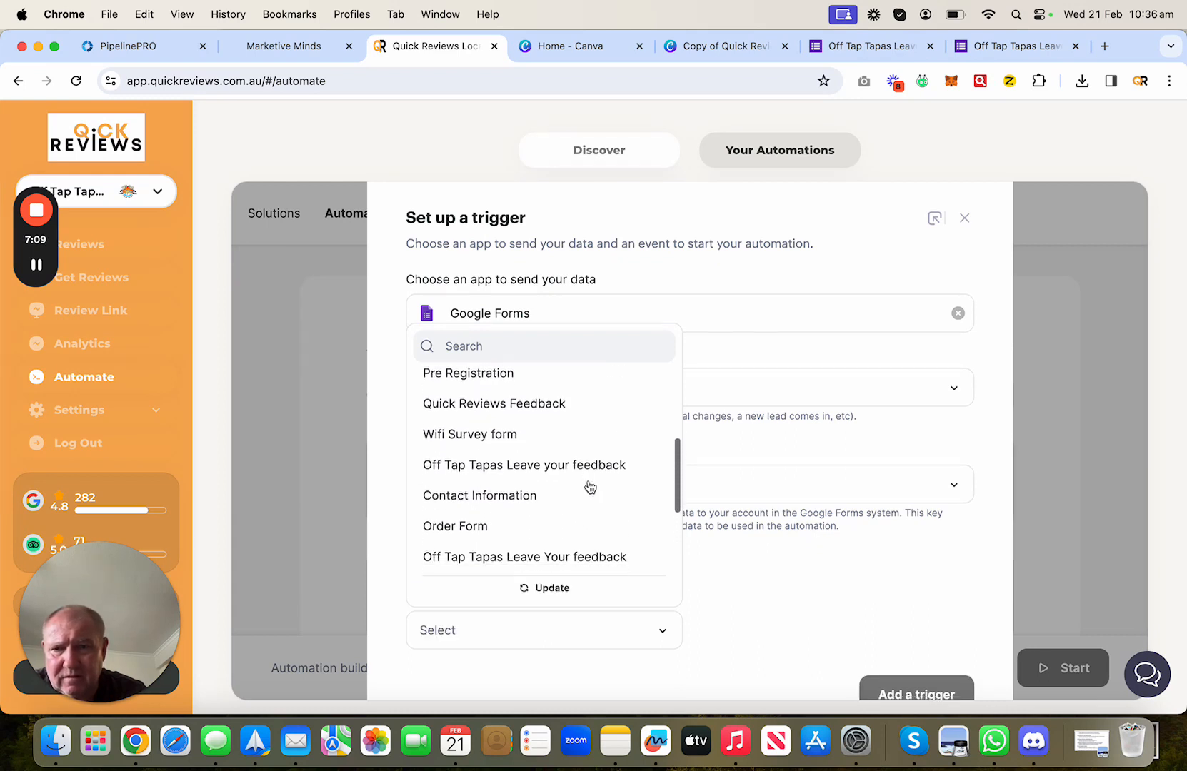
{"action": "scroll", "coordinate": [590, 487], "scroll_direction": "up", "scroll_amount": 4}
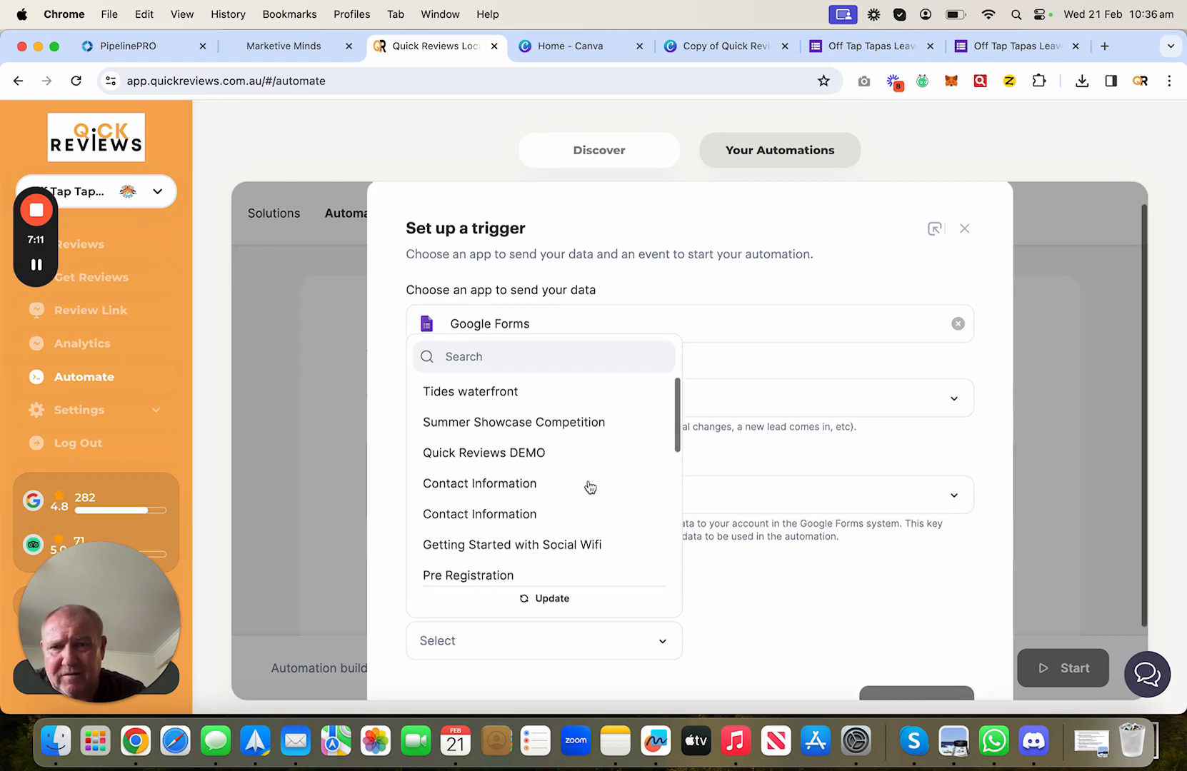
{"action": "scroll", "coordinate": [590, 487], "scroll_direction": "down", "scroll_amount": 5}
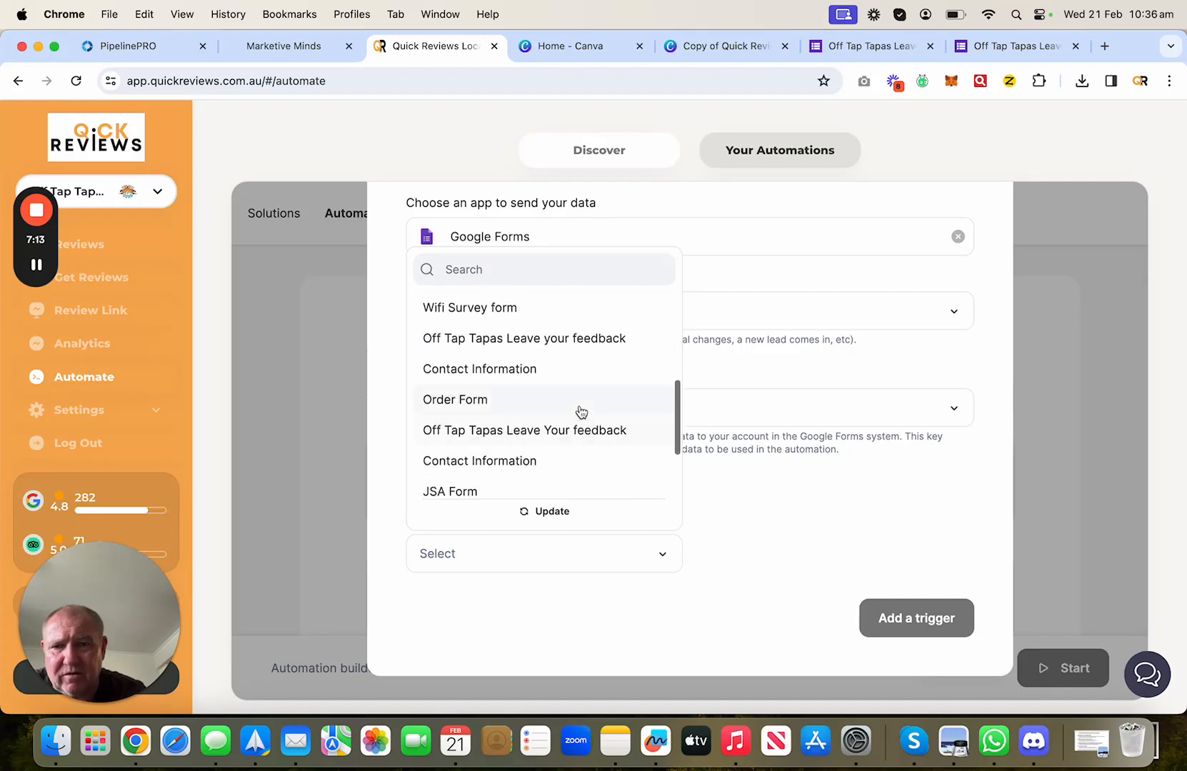
{"action": "scroll", "coordinate": [585, 401], "scroll_direction": "down", "scroll_amount": 3}
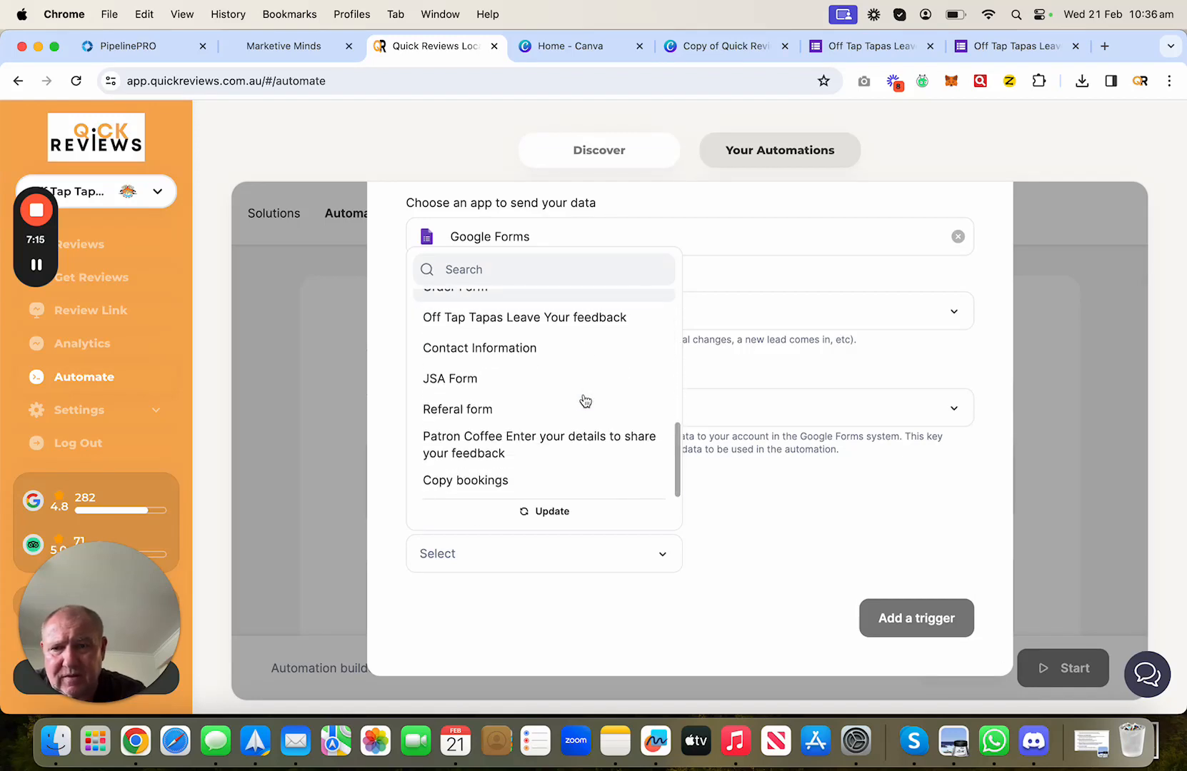
{"action": "scroll", "coordinate": [584, 401], "scroll_direction": "up", "scroll_amount": 2}
{"action": "left_click", "coordinate": [575, 391]}
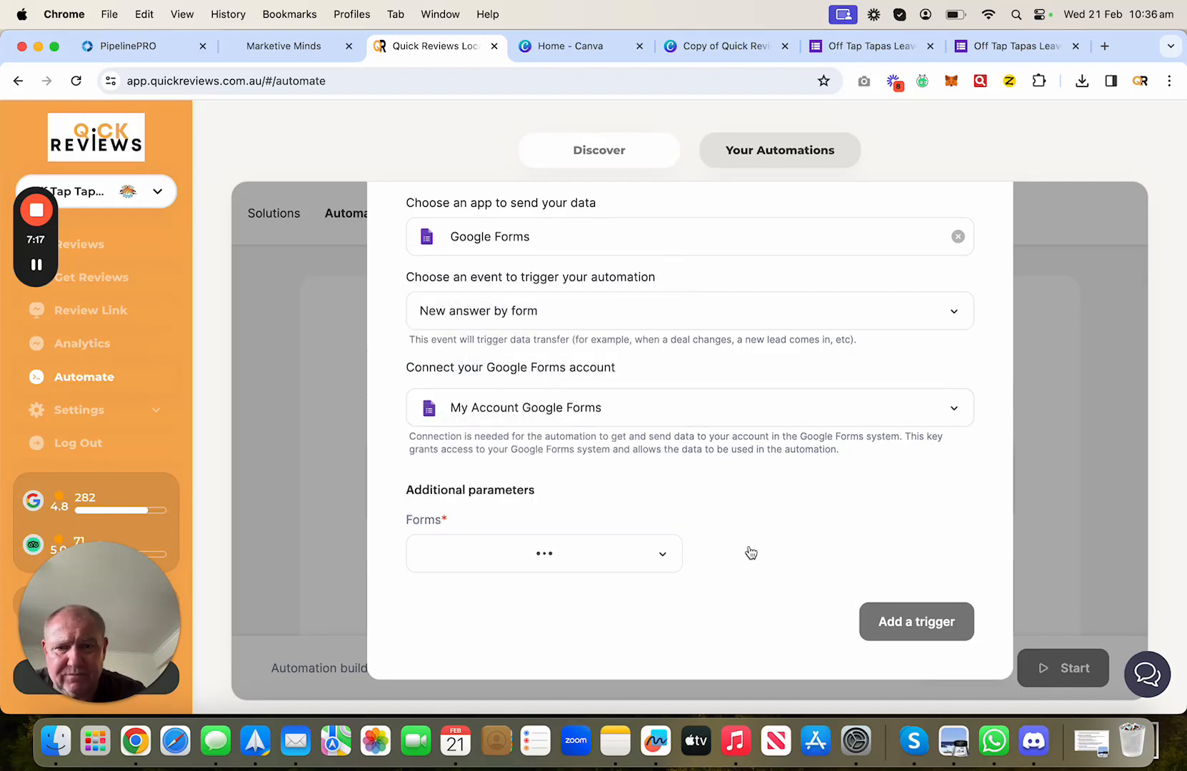
{"action": "left_click", "coordinate": [879, 622]}
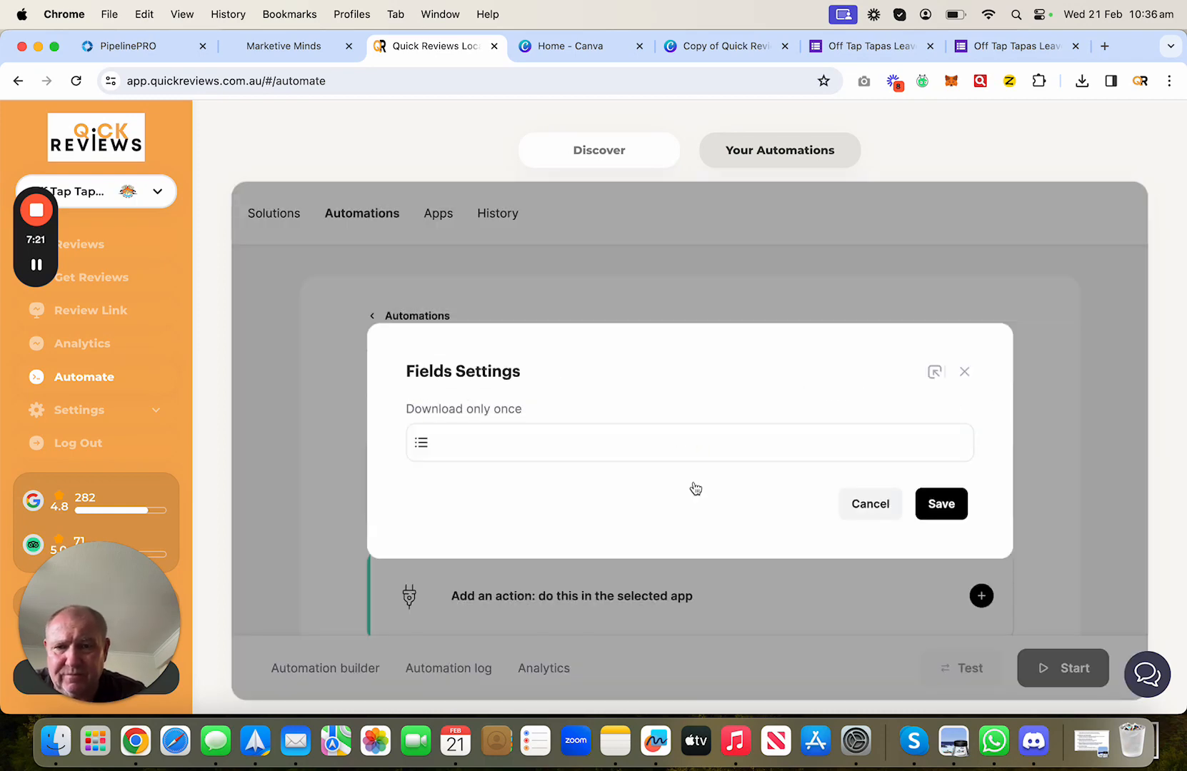
- Set the trigger's Download only once to Yes and save the field settings
{"action": "left_click", "coordinate": [676, 444]}
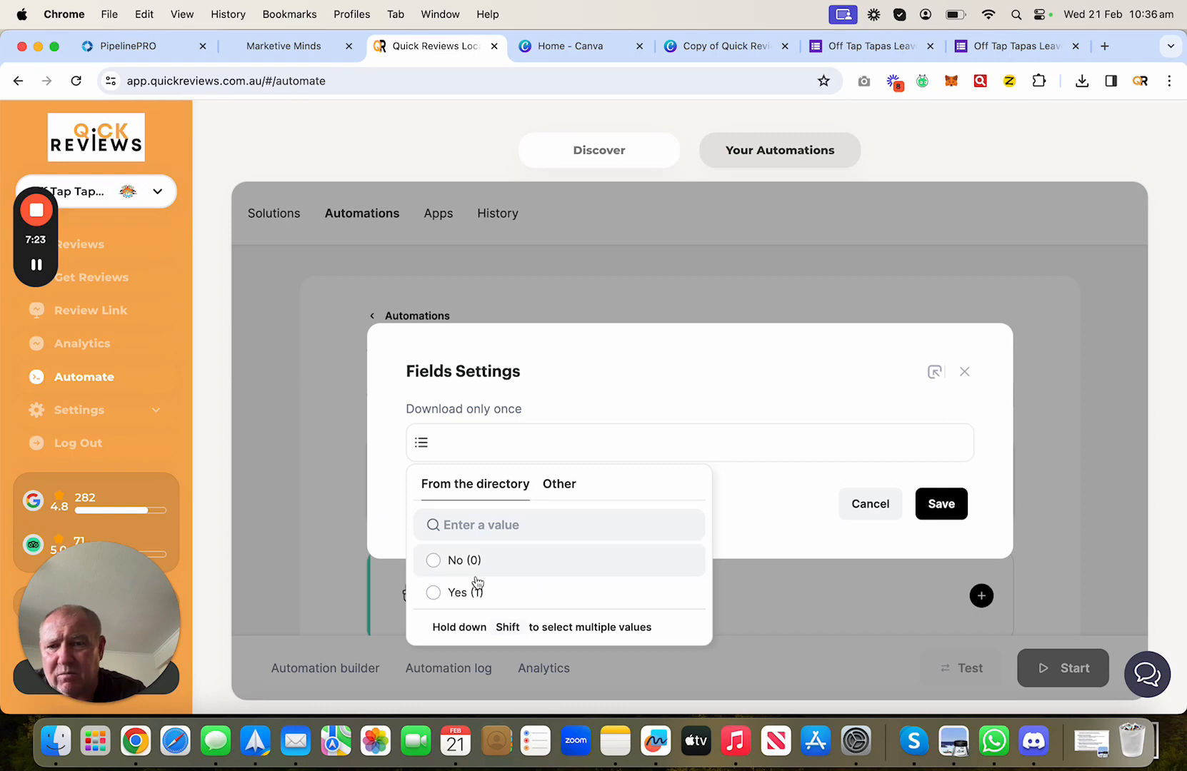
{"action": "left_click", "coordinate": [433, 592]}
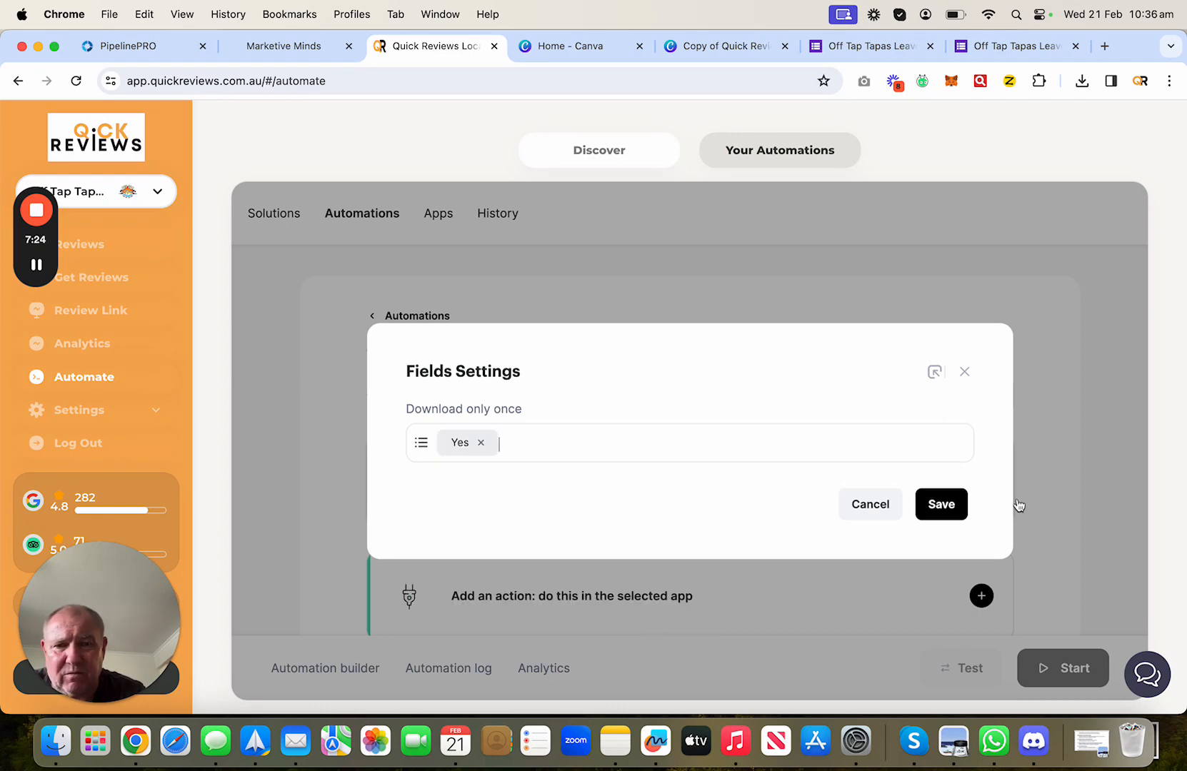
{"action": "left_click", "coordinate": [954, 504]}
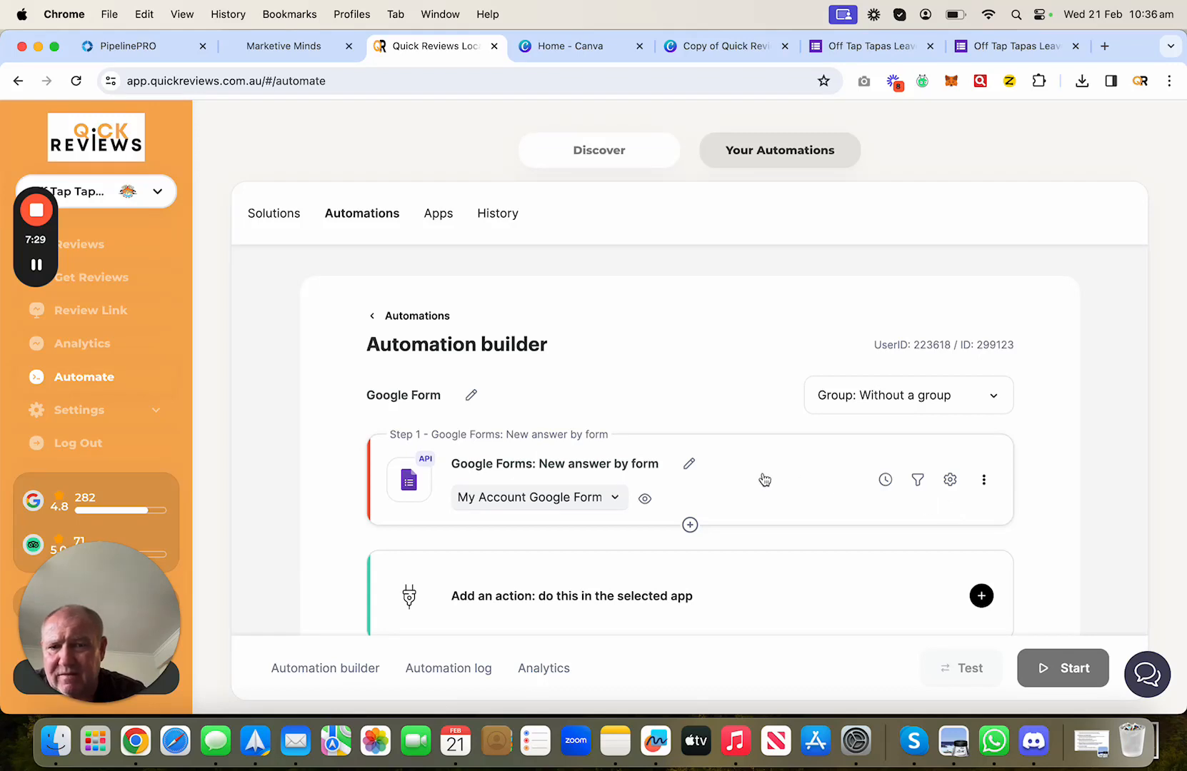
{"action": "scroll", "coordinate": [797, 510], "scroll_direction": "down", "scroll_amount": 3}
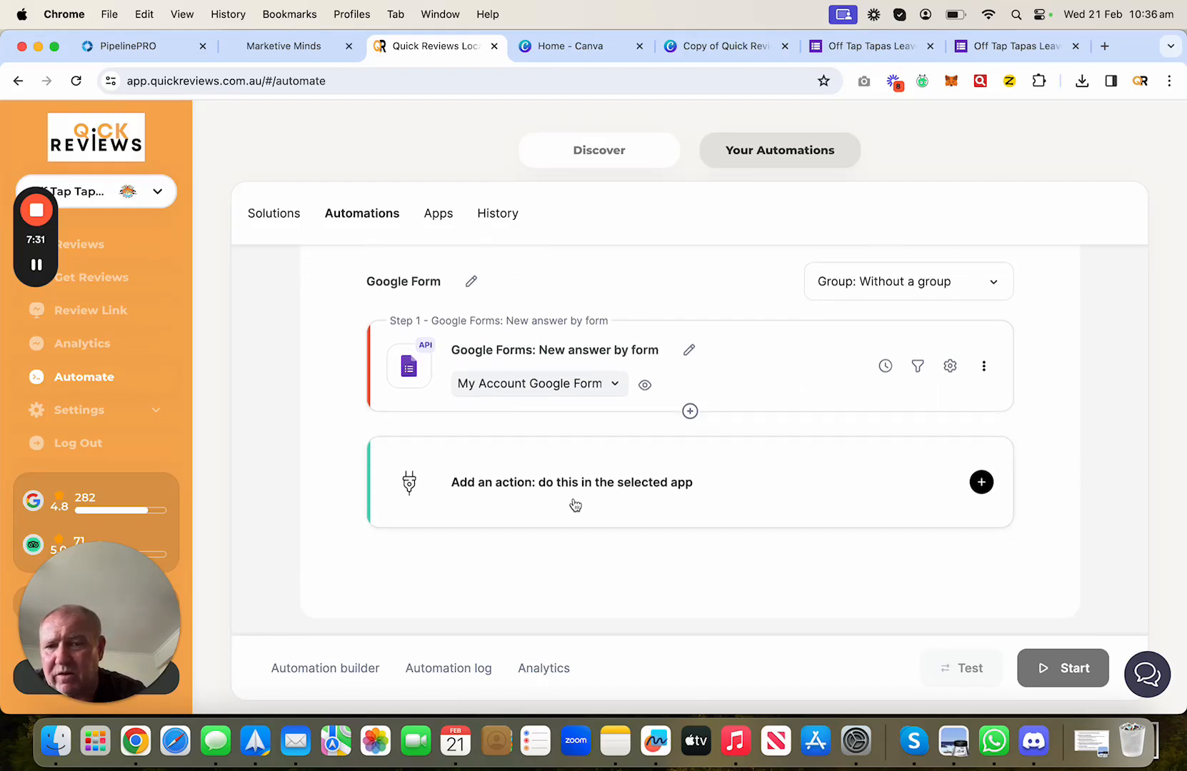
- Add an action step with Online Reviews as the app and Send Email as the action
{"action": "left_click", "coordinate": [981, 483]}
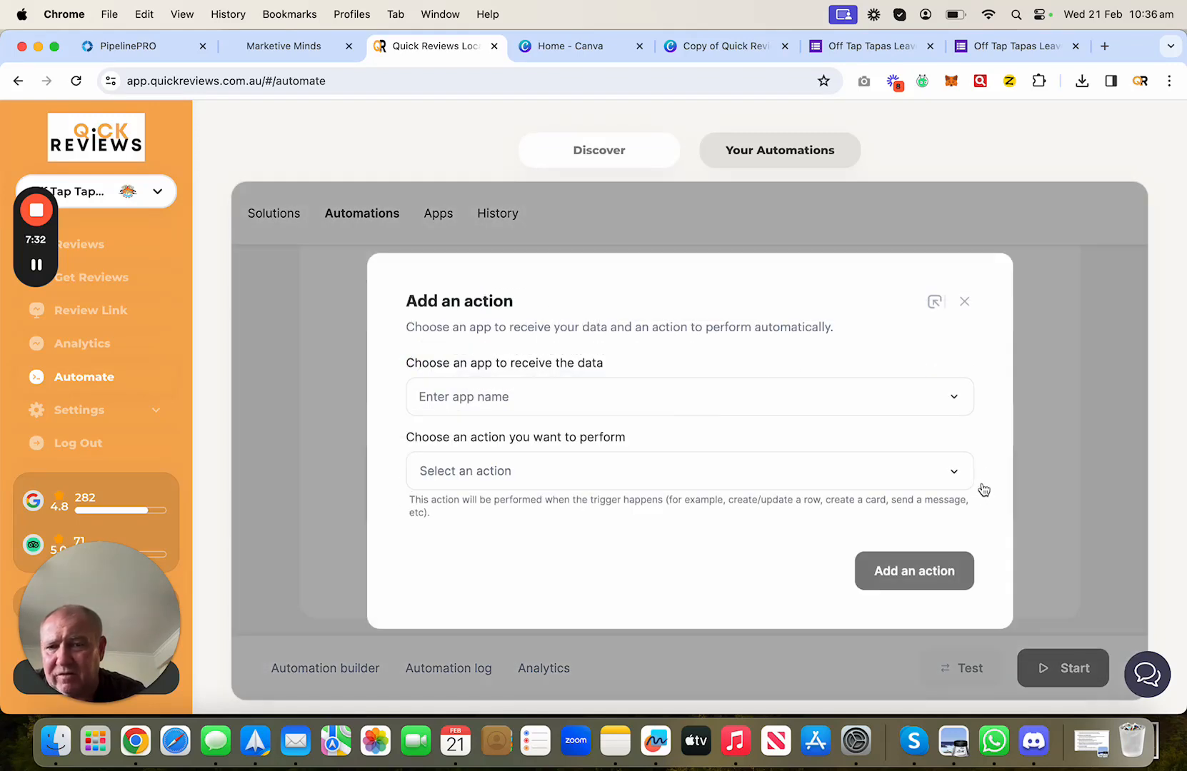
{"action": "left_click", "coordinate": [653, 400]}
{"action": "left_click", "coordinate": [530, 475]}
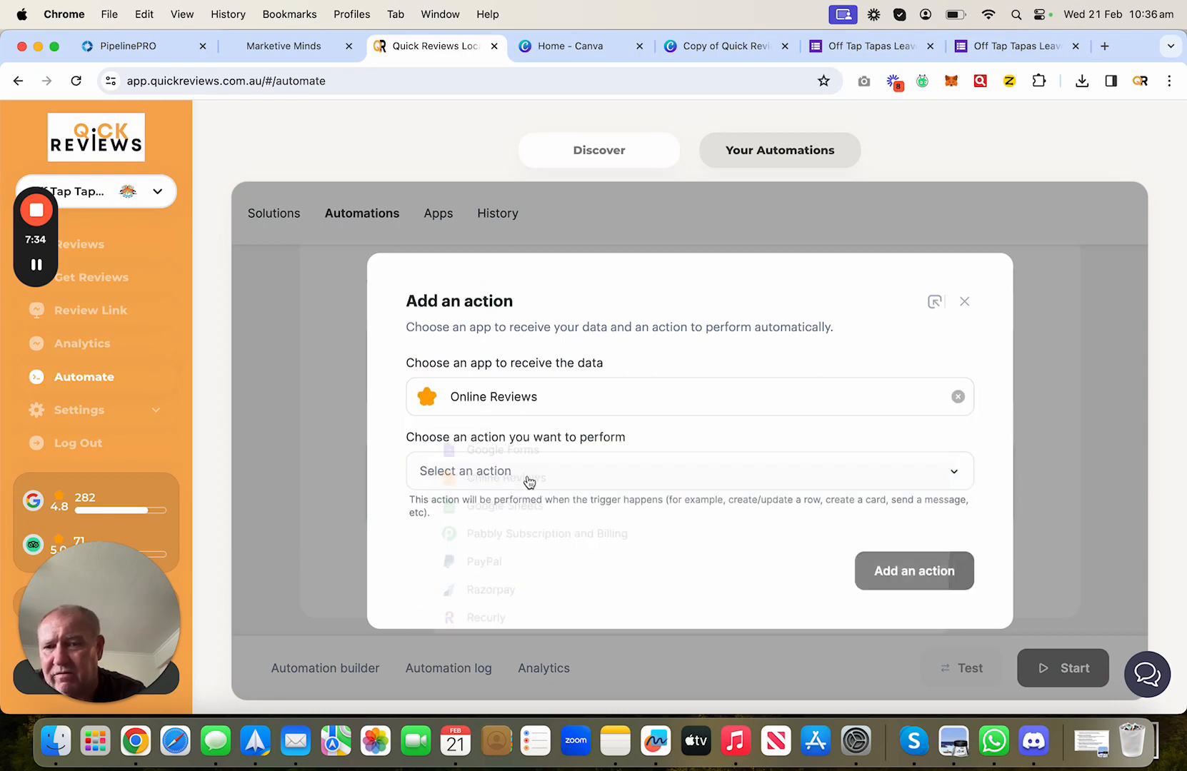
{"action": "left_click", "coordinate": [528, 480]}
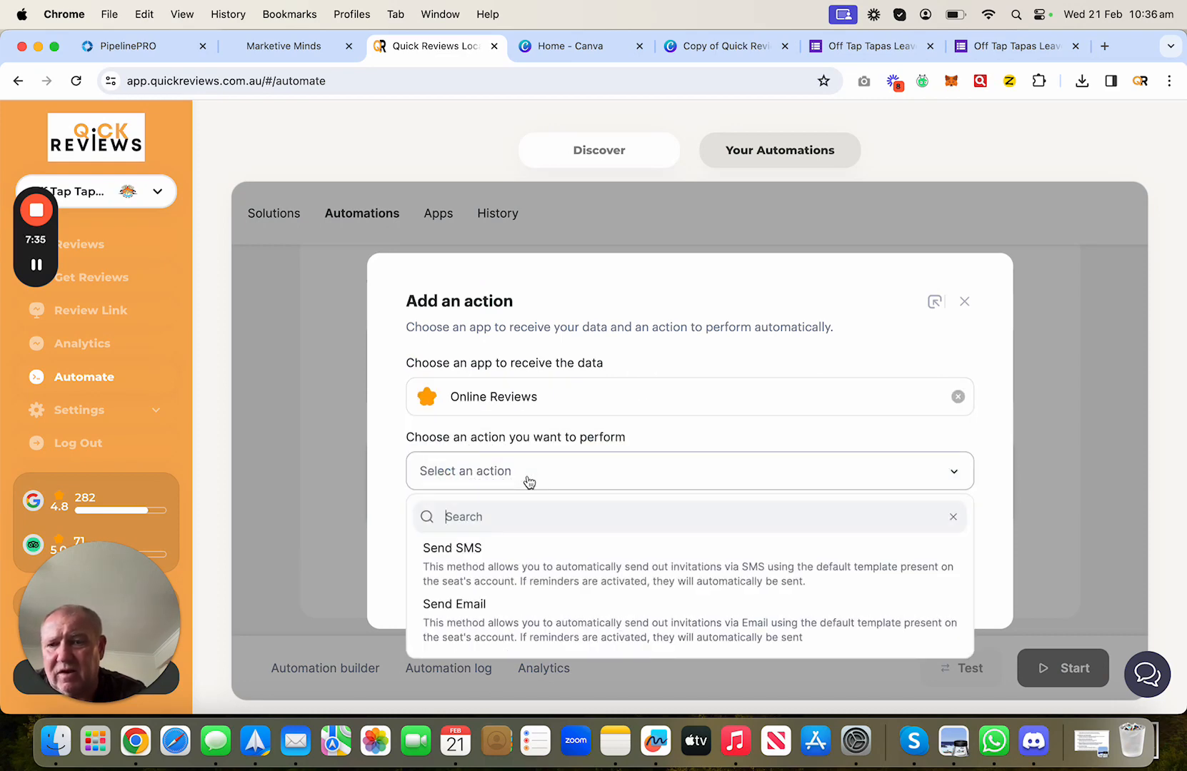
{"action": "left_click", "coordinate": [500, 622]}
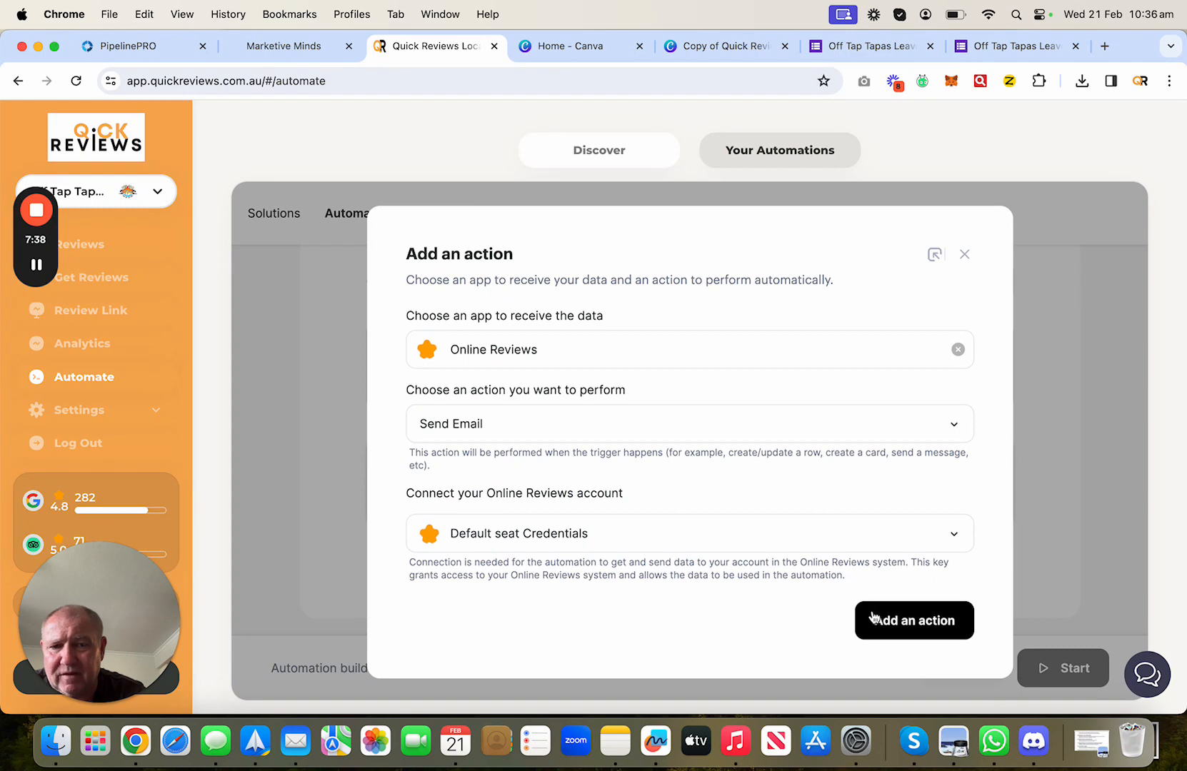
- Map Send Email's client email and full name to the form's email and Enter your Name answers, then save
{"action": "left_click", "coordinate": [900, 627]}
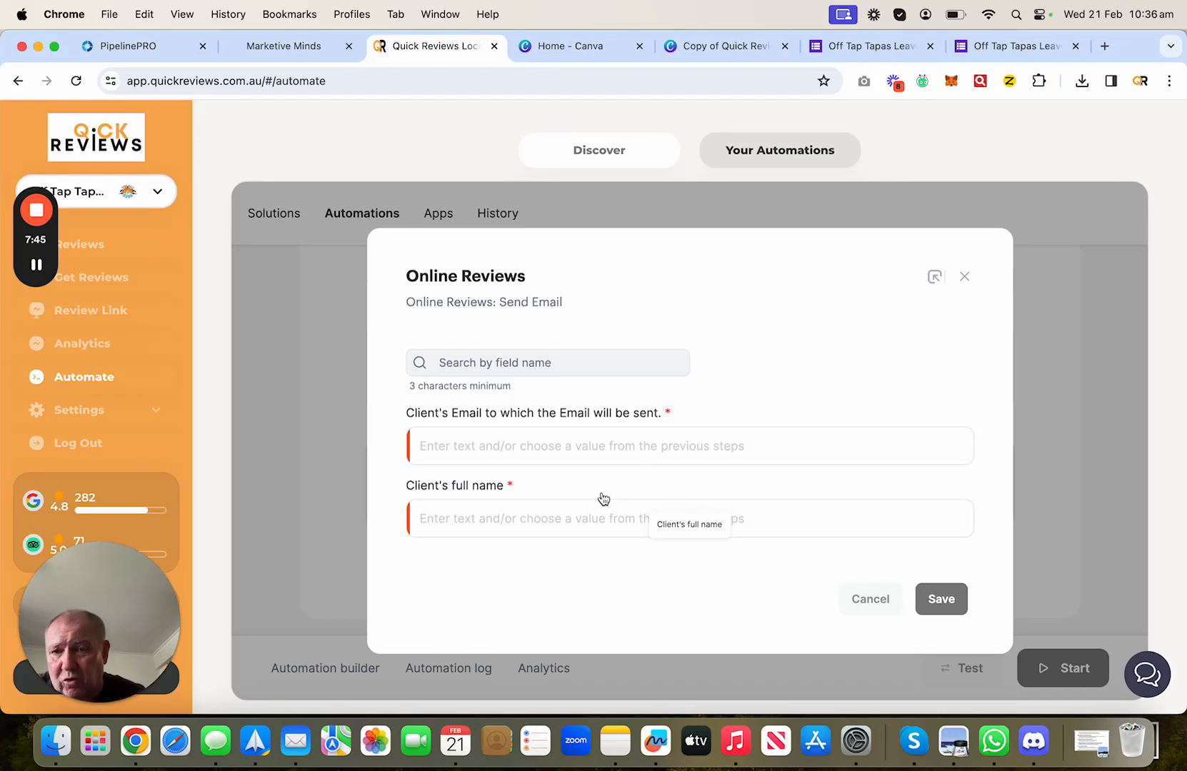
{"action": "left_click", "coordinate": [542, 443]}
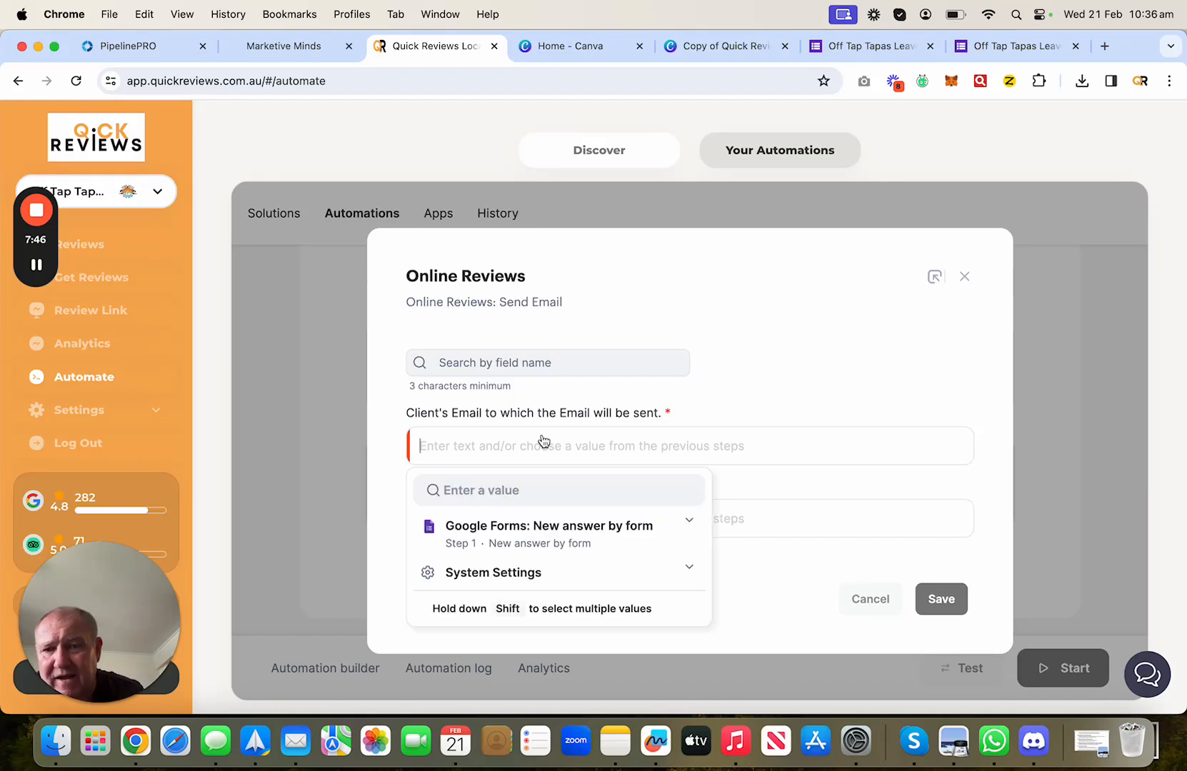
{"action": "left_click", "coordinate": [540, 536]}
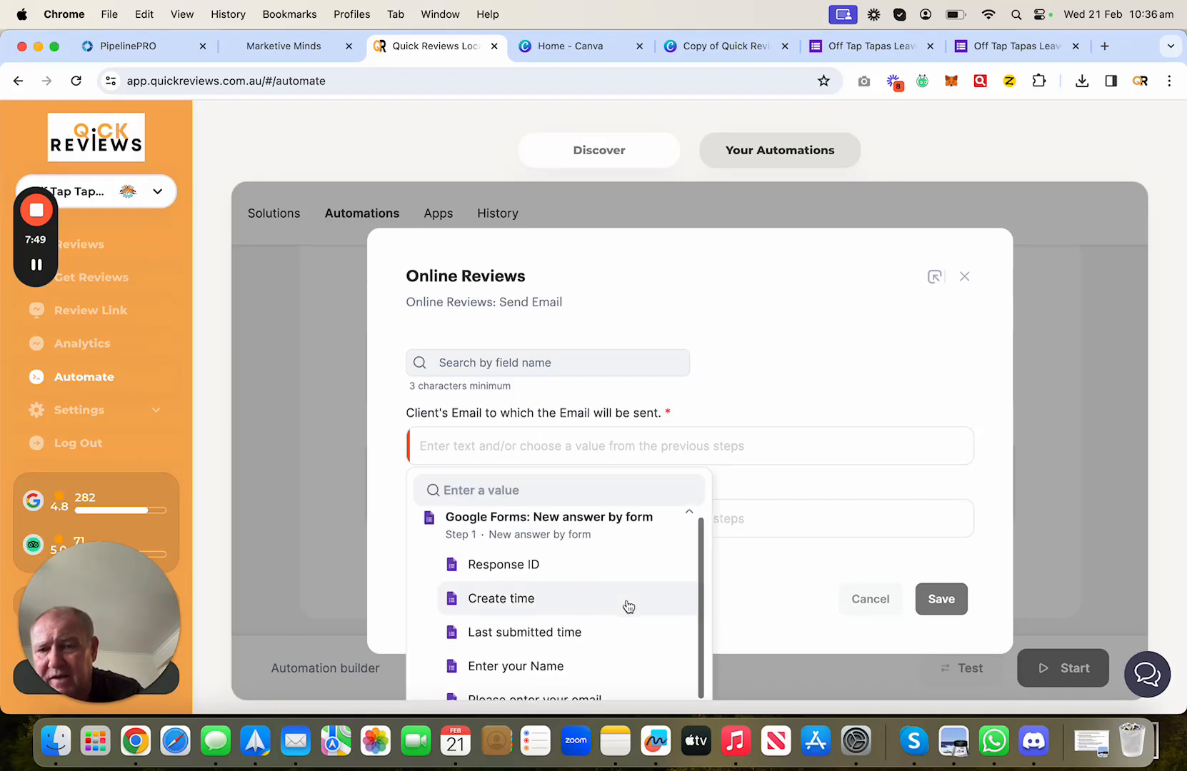
{"action": "scroll", "coordinate": [628, 606], "scroll_direction": "down", "scroll_amount": 2}
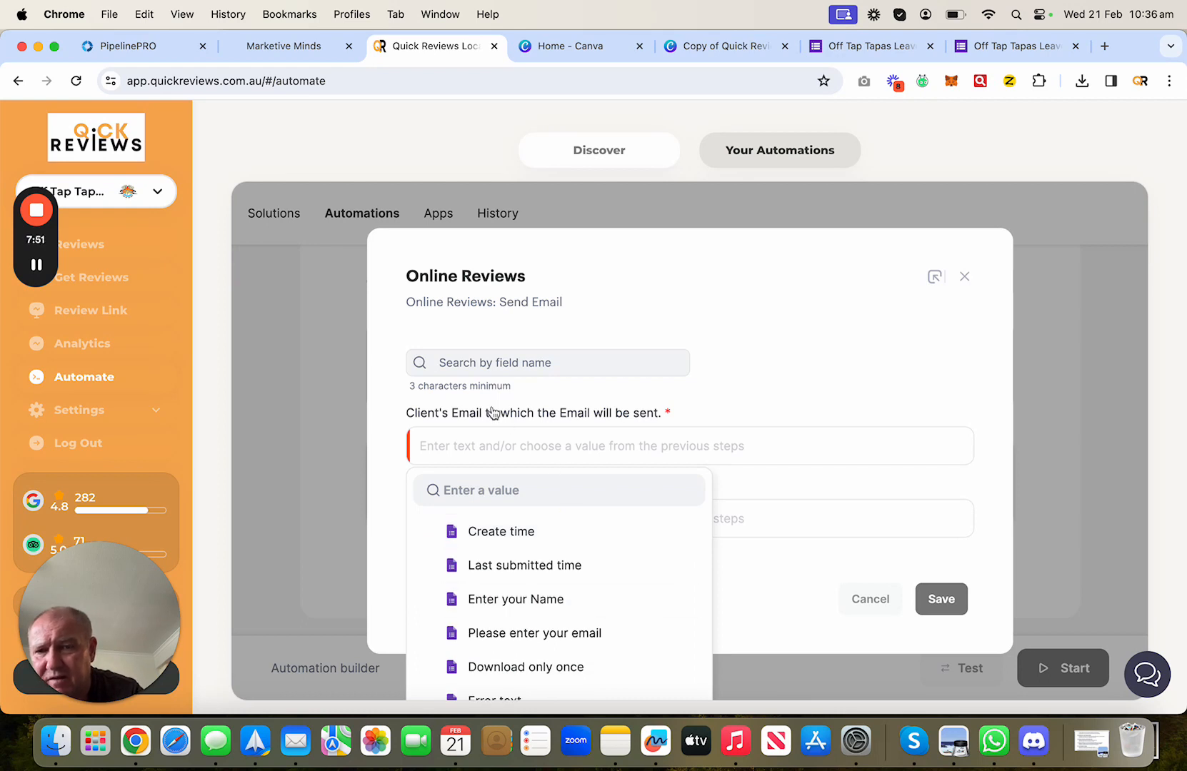
{"action": "left_click", "coordinate": [573, 639]}
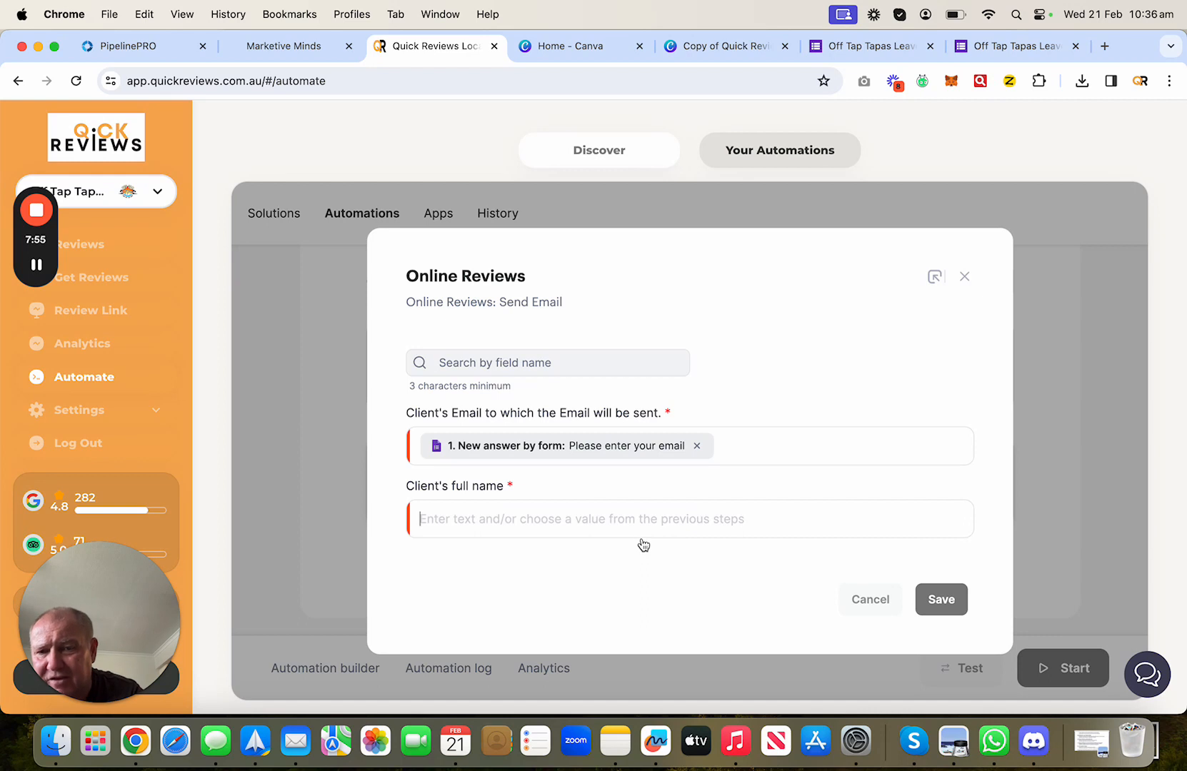
{"action": "left_click", "coordinate": [586, 512]}
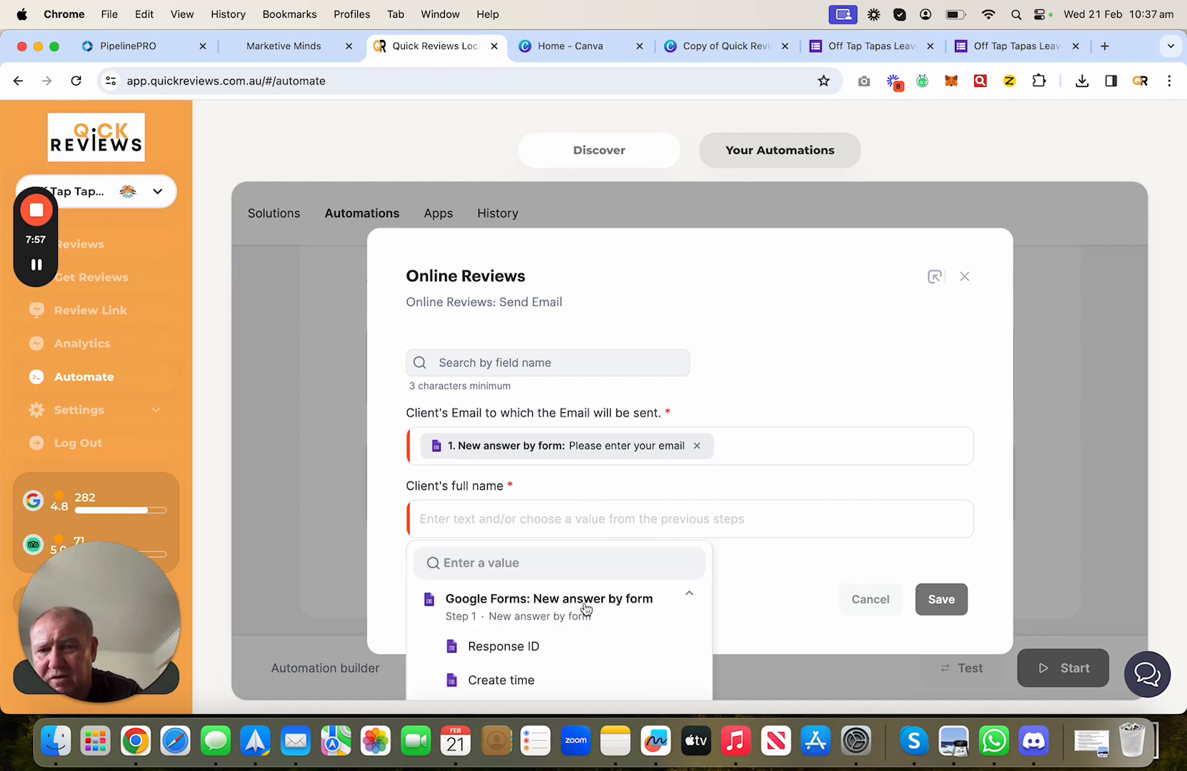
{"action": "scroll", "coordinate": [585, 607], "scroll_direction": "down", "scroll_amount": 5}
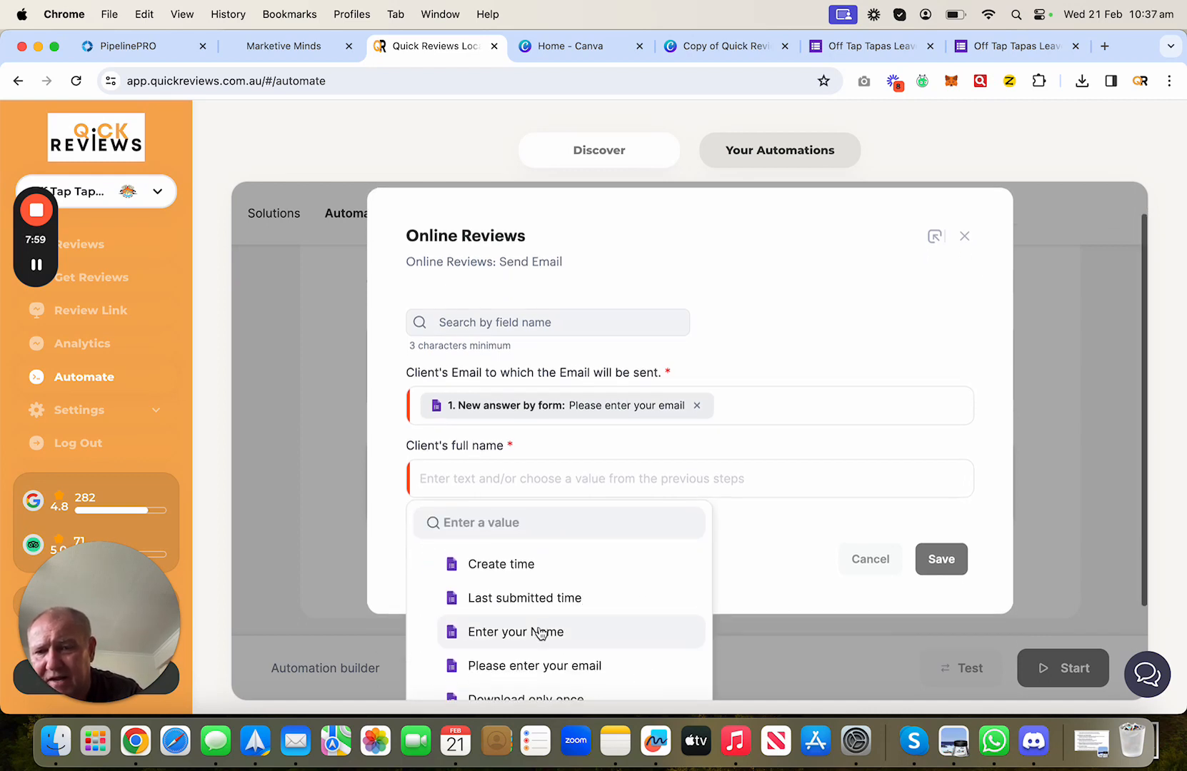
{"action": "left_click", "coordinate": [541, 632]}
{"action": "left_click", "coordinate": [948, 607]}
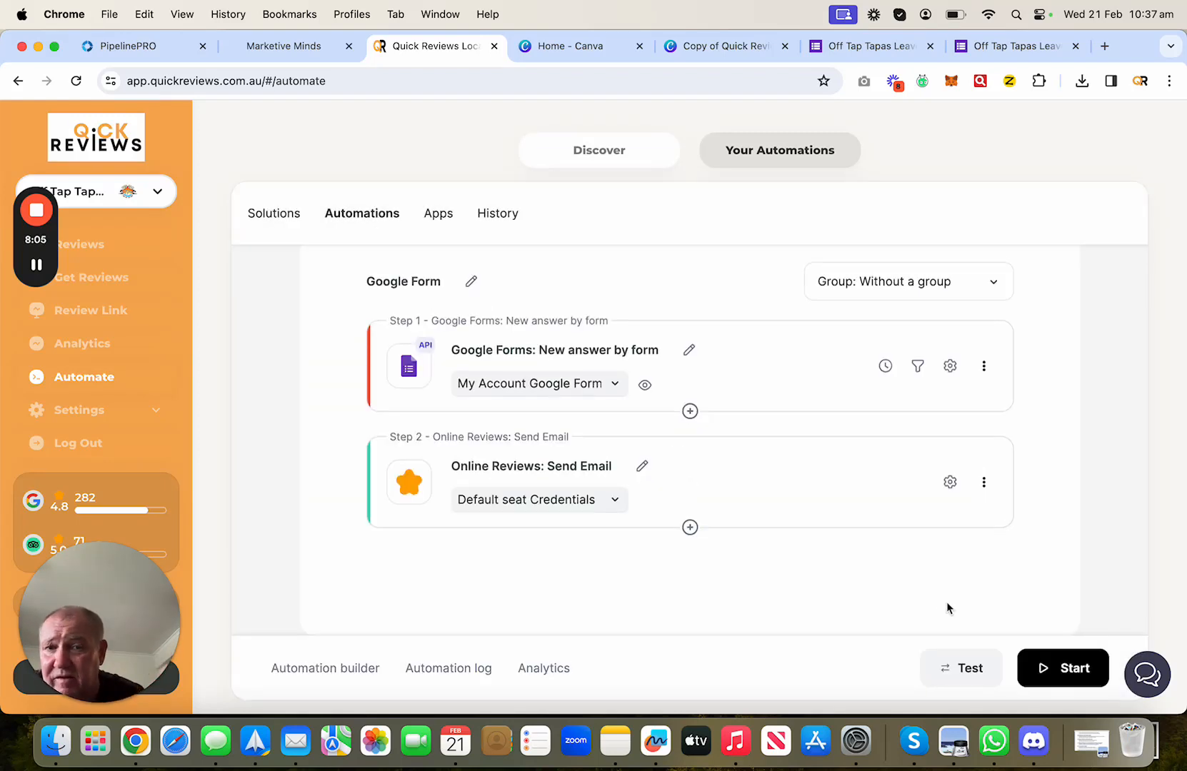
- Set the trigger schedule's time window to run from 08:00 to 19:00
{"action": "left_click", "coordinate": [884, 366]}
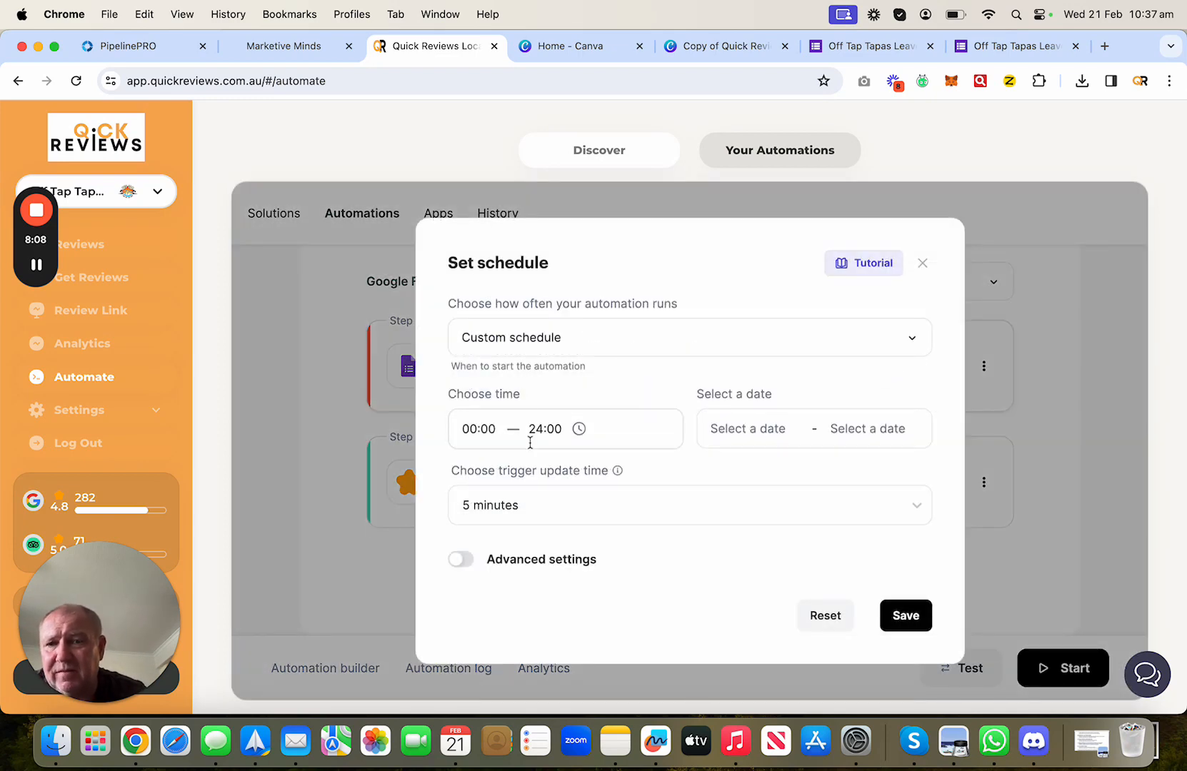
{"action": "left_click", "coordinate": [599, 509]}
{"action": "scroll", "coordinate": [602, 649], "scroll_direction": "down", "scroll_amount": 5}
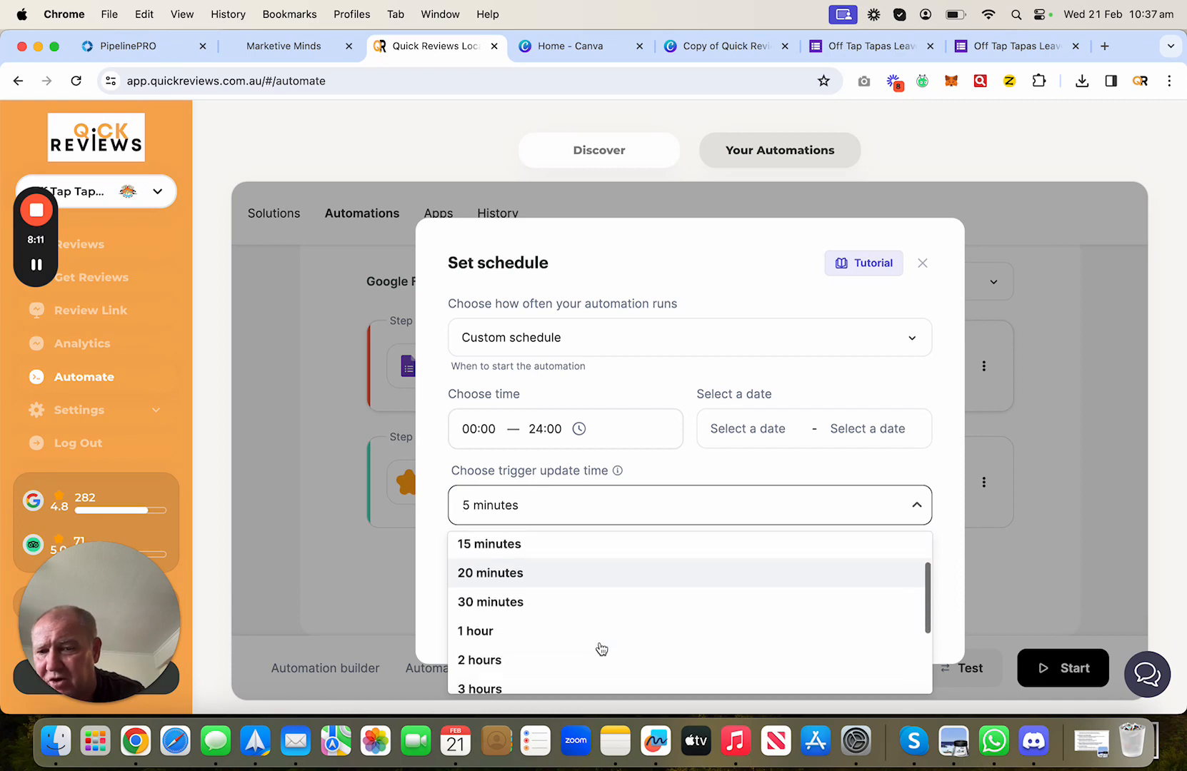
{"action": "scroll", "coordinate": [601, 648], "scroll_direction": "up", "scroll_amount": 4}
{"action": "scroll", "coordinate": [601, 648], "scroll_direction": "down", "scroll_amount": 4}
{"action": "scroll", "coordinate": [601, 649], "scroll_direction": "up", "scroll_amount": 2}
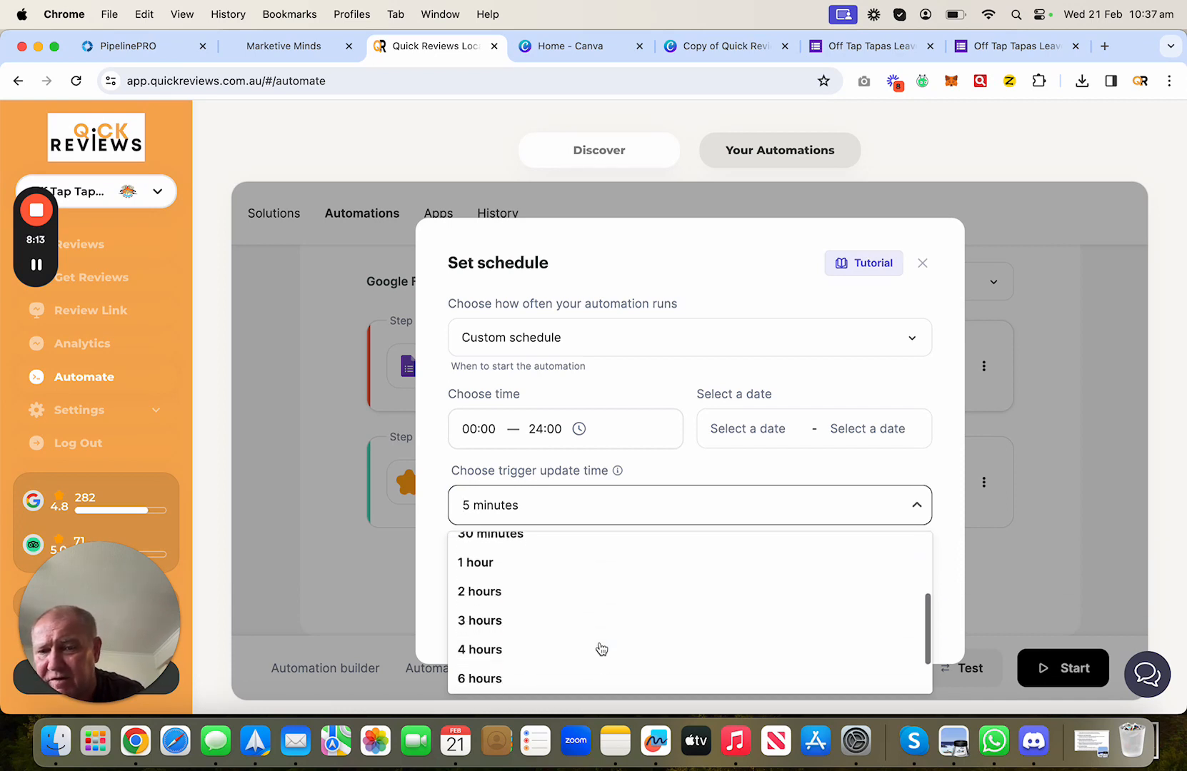
{"action": "left_click", "coordinate": [720, 439]}
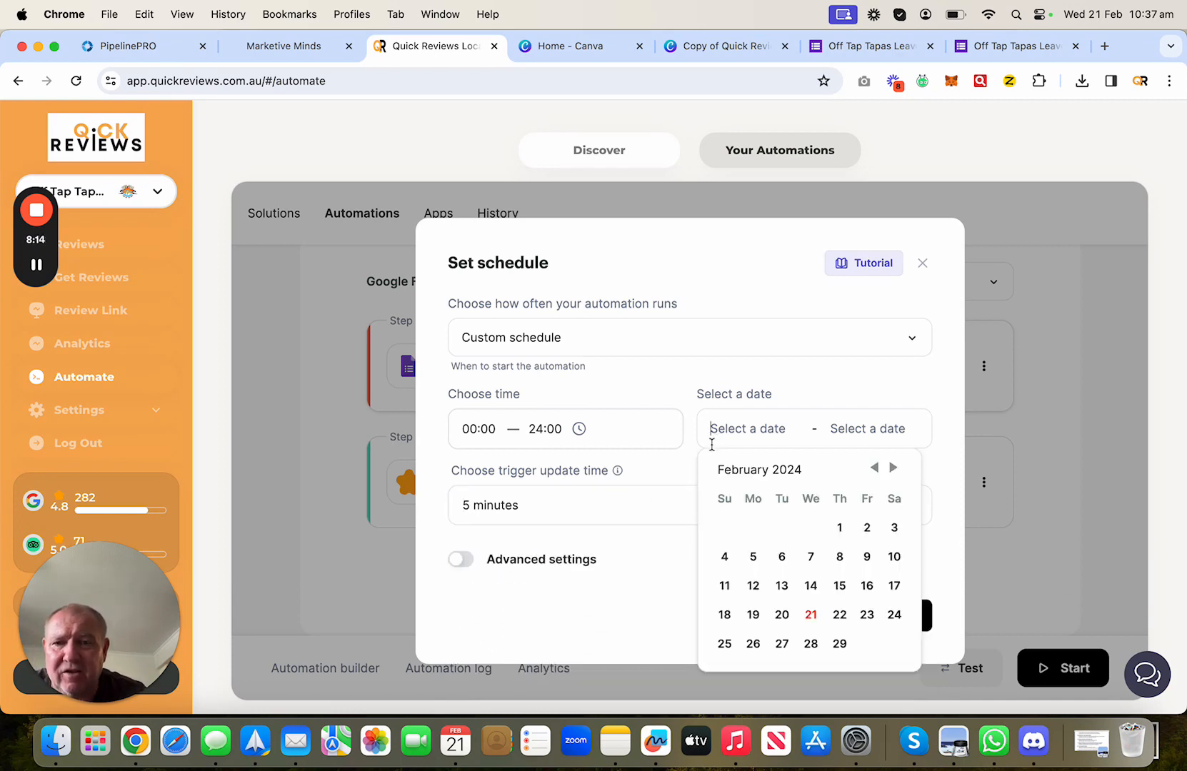
{"action": "left_click", "coordinate": [617, 470]}
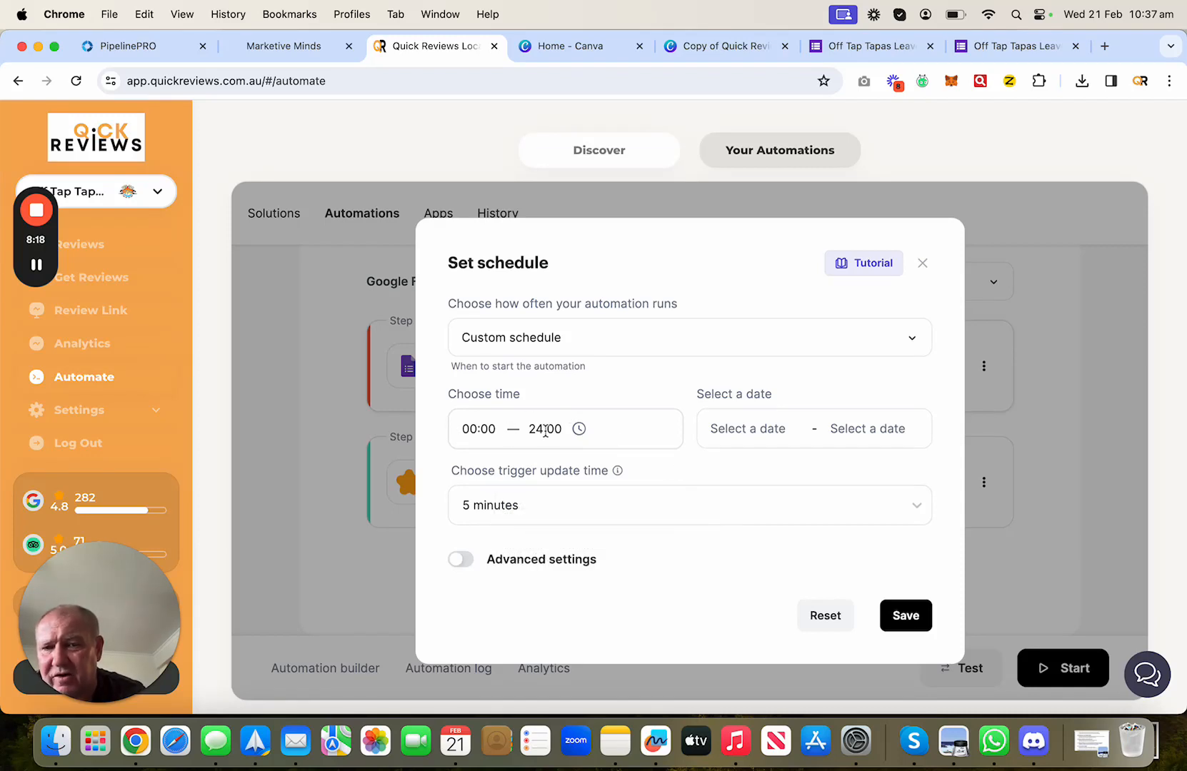
{"action": "left_click", "coordinate": [504, 425]}
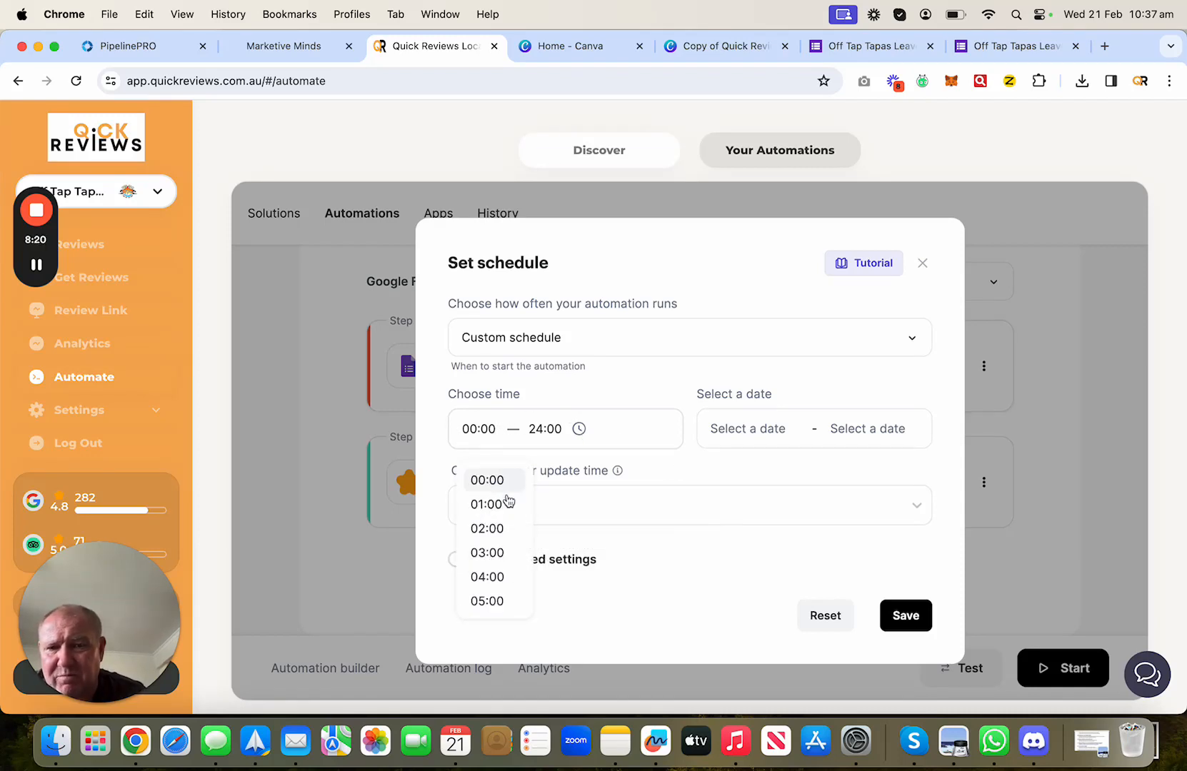
{"action": "scroll", "coordinate": [502, 546], "scroll_direction": "down", "scroll_amount": 3}
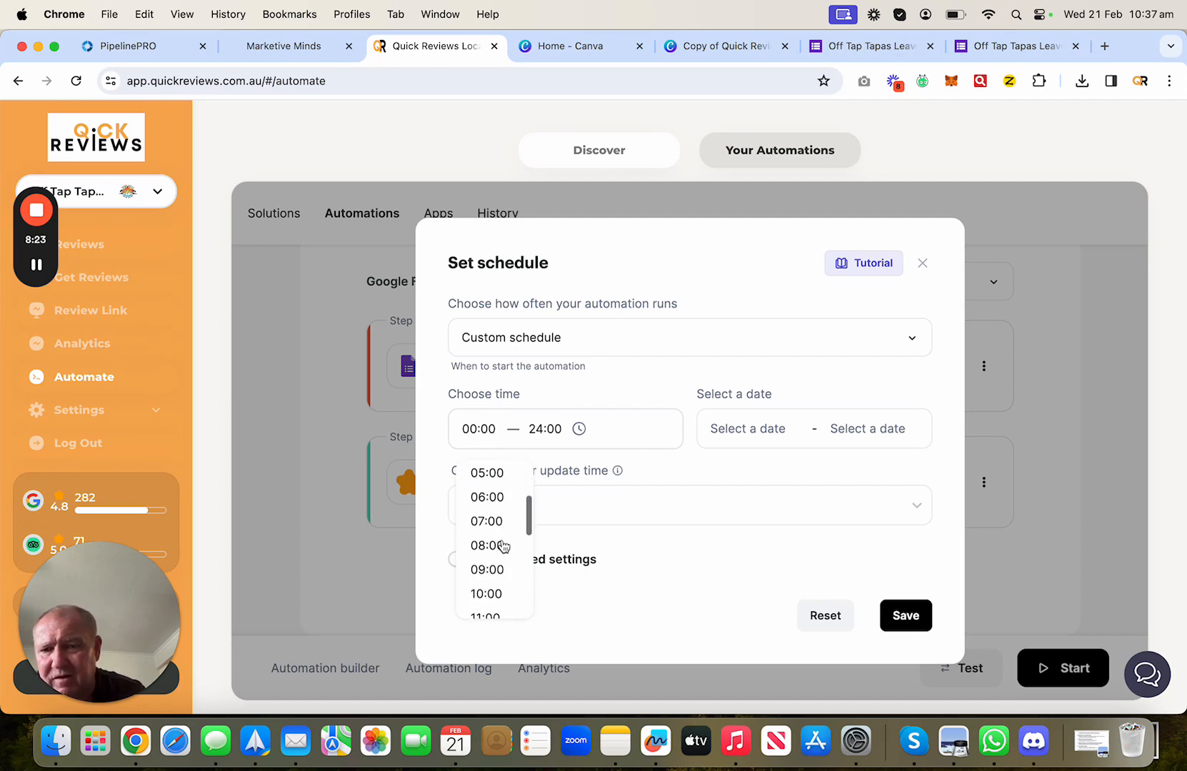
{"action": "left_click", "coordinate": [500, 544]}
{"action": "left_click", "coordinate": [575, 429]}
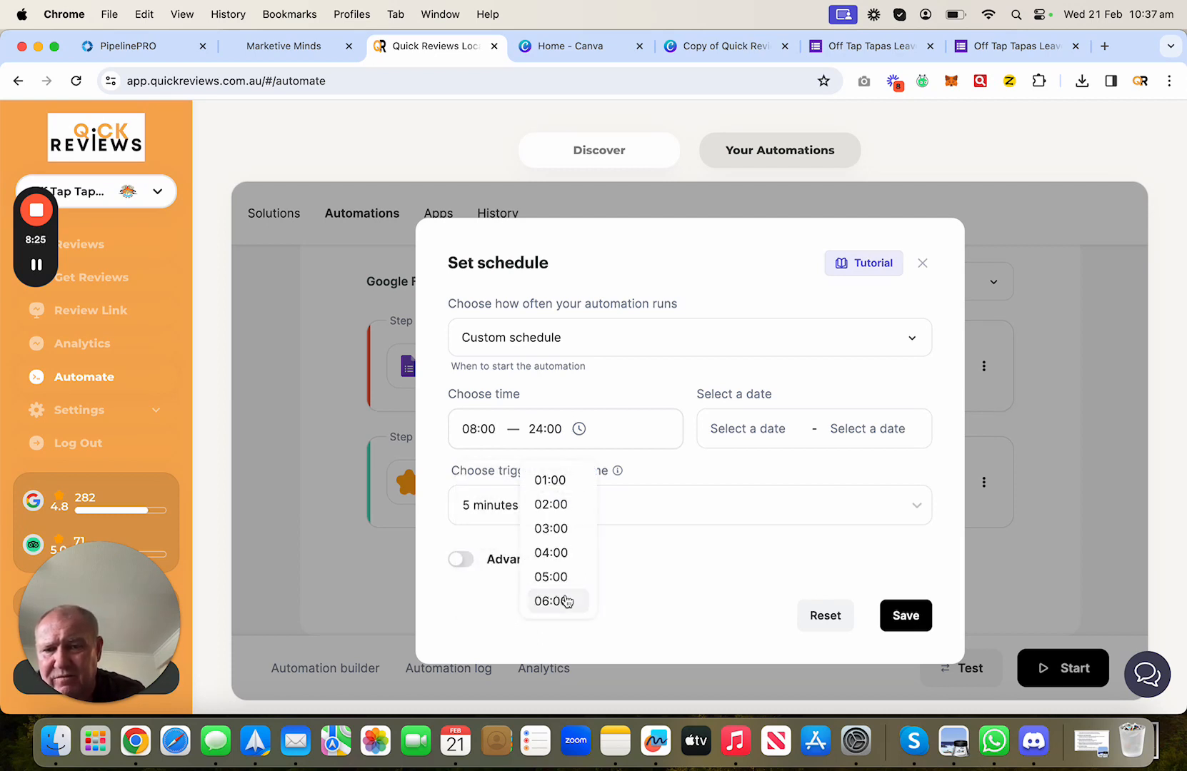
{"action": "scroll", "coordinate": [564, 598], "scroll_direction": "down", "scroll_amount": 5}
{"action": "scroll", "coordinate": [564, 598], "scroll_direction": "down", "scroll_amount": 5}
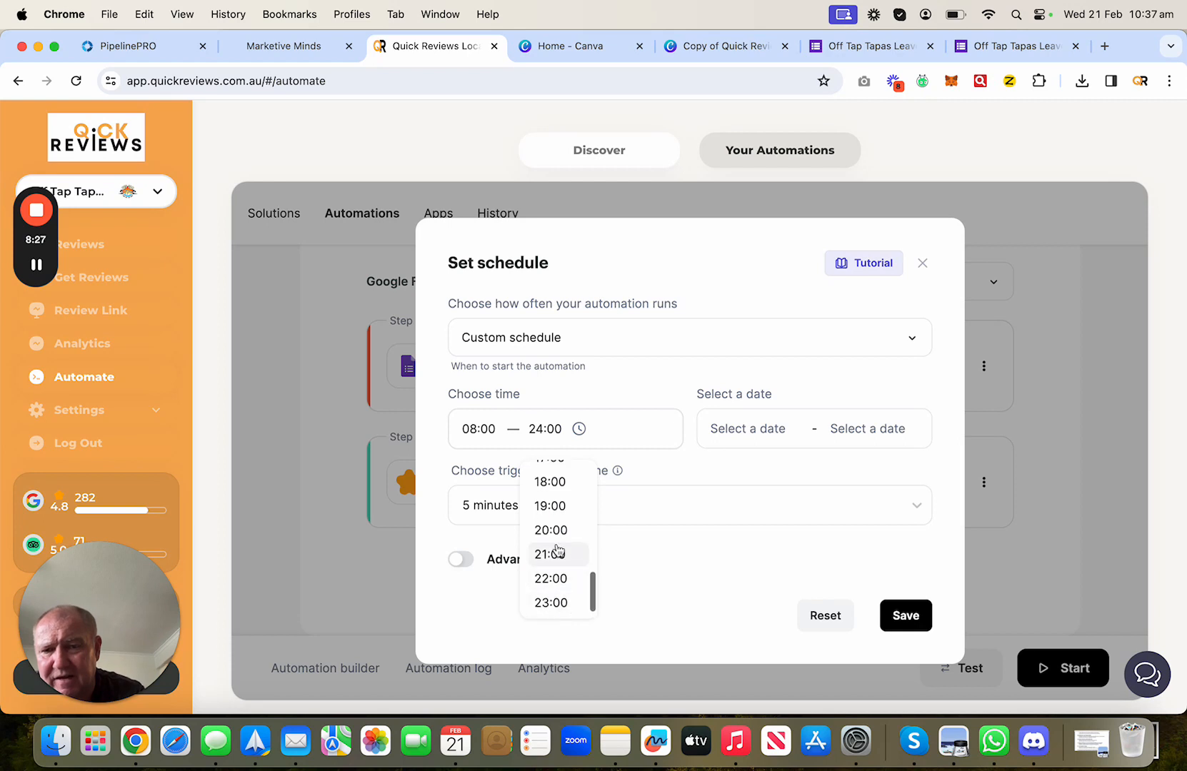
{"action": "scroll", "coordinate": [560, 552], "scroll_direction": "up", "scroll_amount": 2}
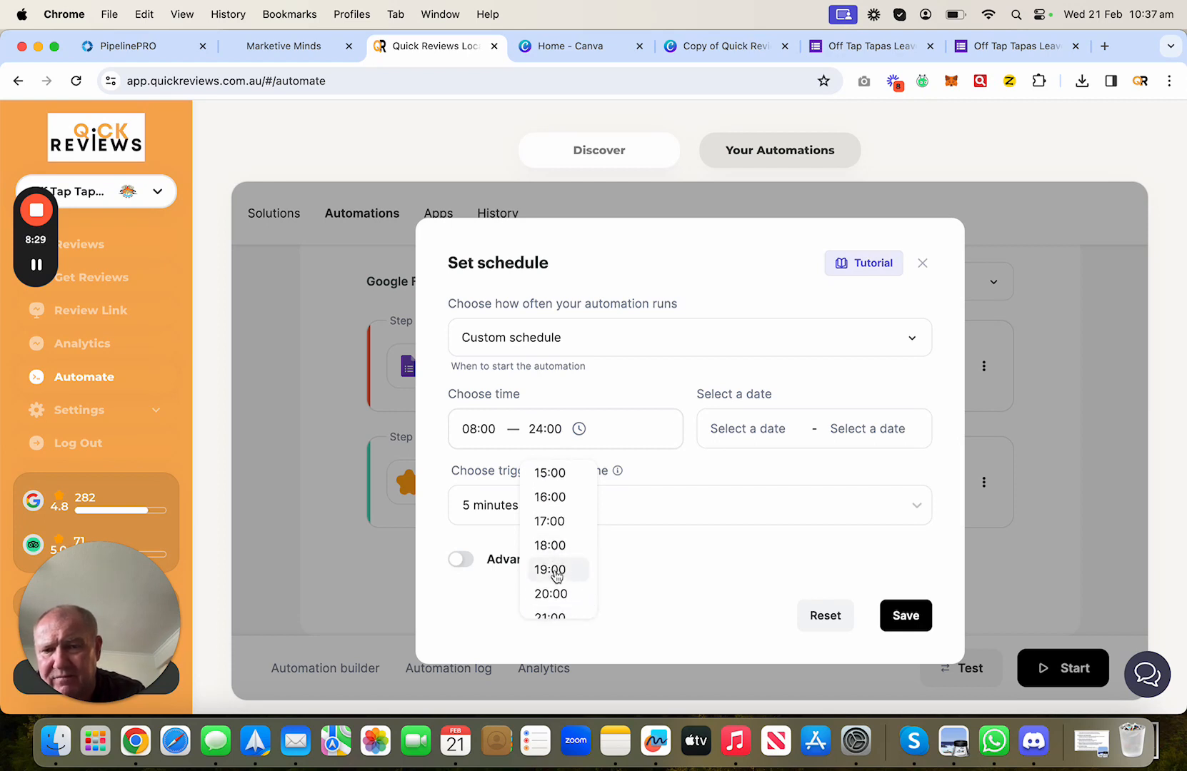
{"action": "left_click", "coordinate": [557, 569]}
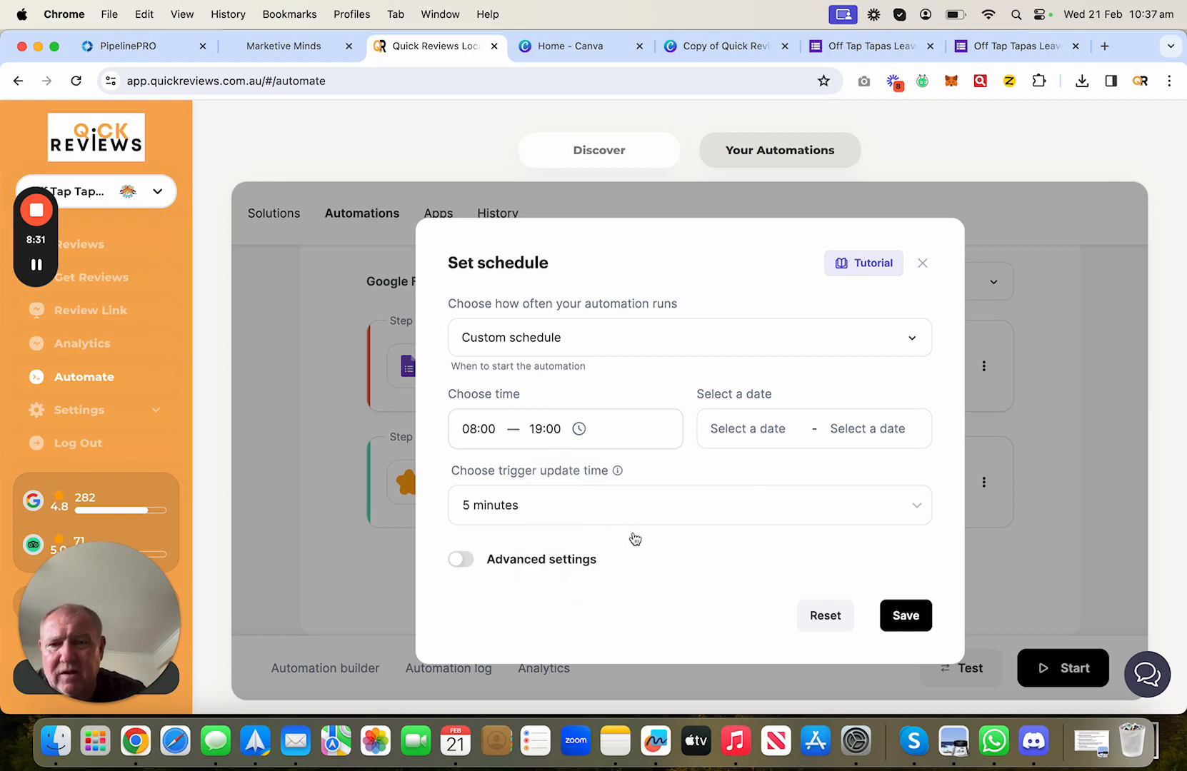
- Set the trigger update interval to 20 minutes and save the schedule
{"action": "left_click", "coordinate": [742, 430]}
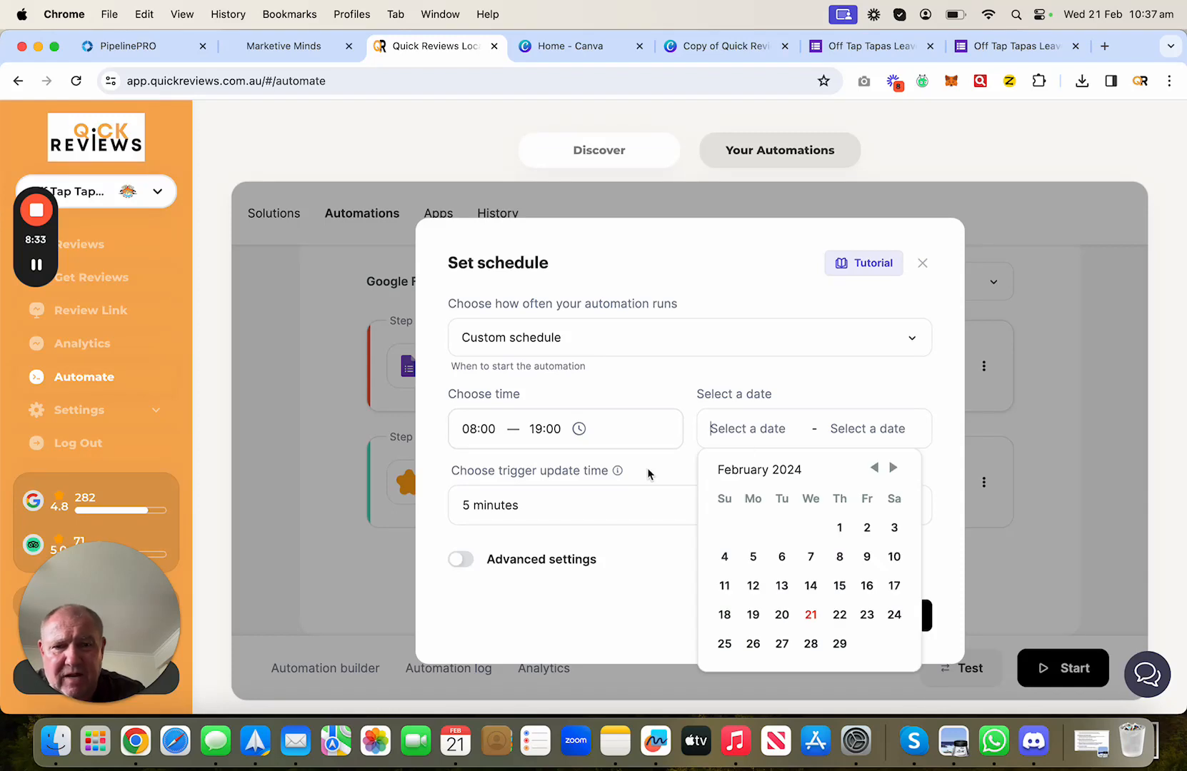
{"action": "left_click", "coordinate": [651, 502]}
{"action": "left_click", "coordinate": [686, 462]}
{"action": "left_click", "coordinate": [614, 508]}
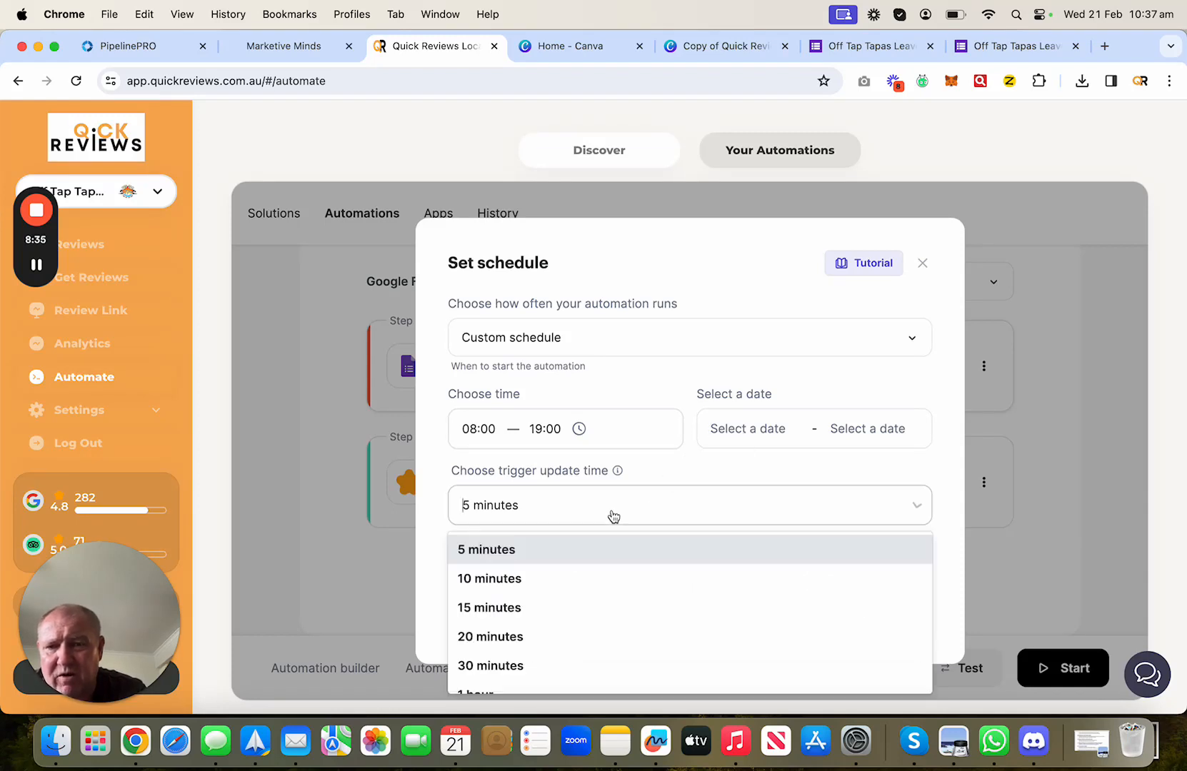
{"action": "left_click", "coordinate": [569, 645]}
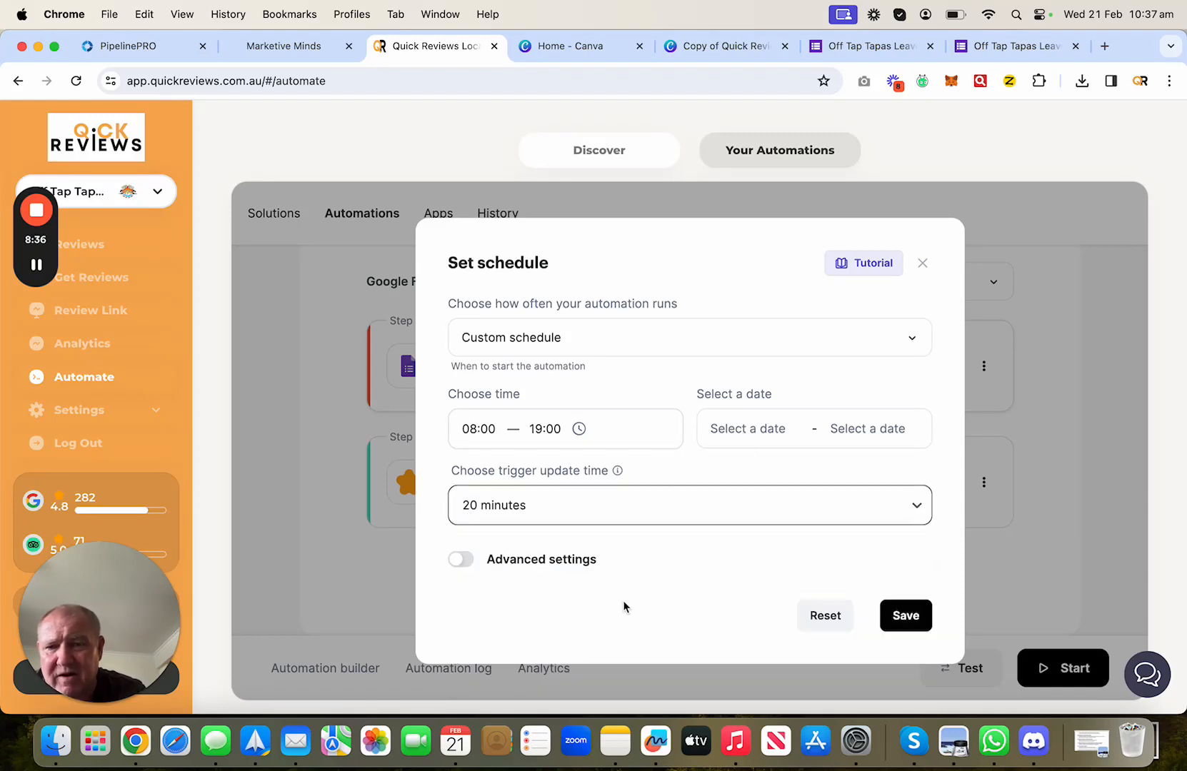
{"action": "left_click", "coordinate": [904, 617]}
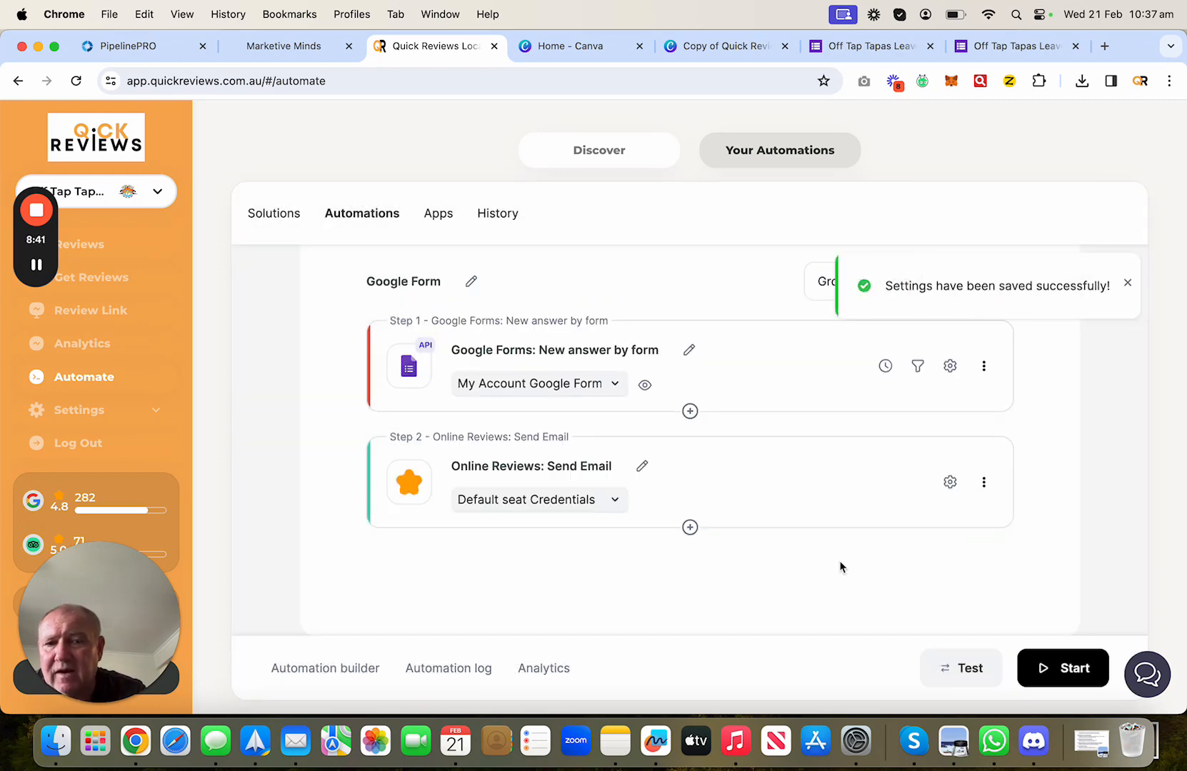
- Start the Google Form automation, then pause and restart it from the overview
{"action": "left_click", "coordinate": [1054, 671]}
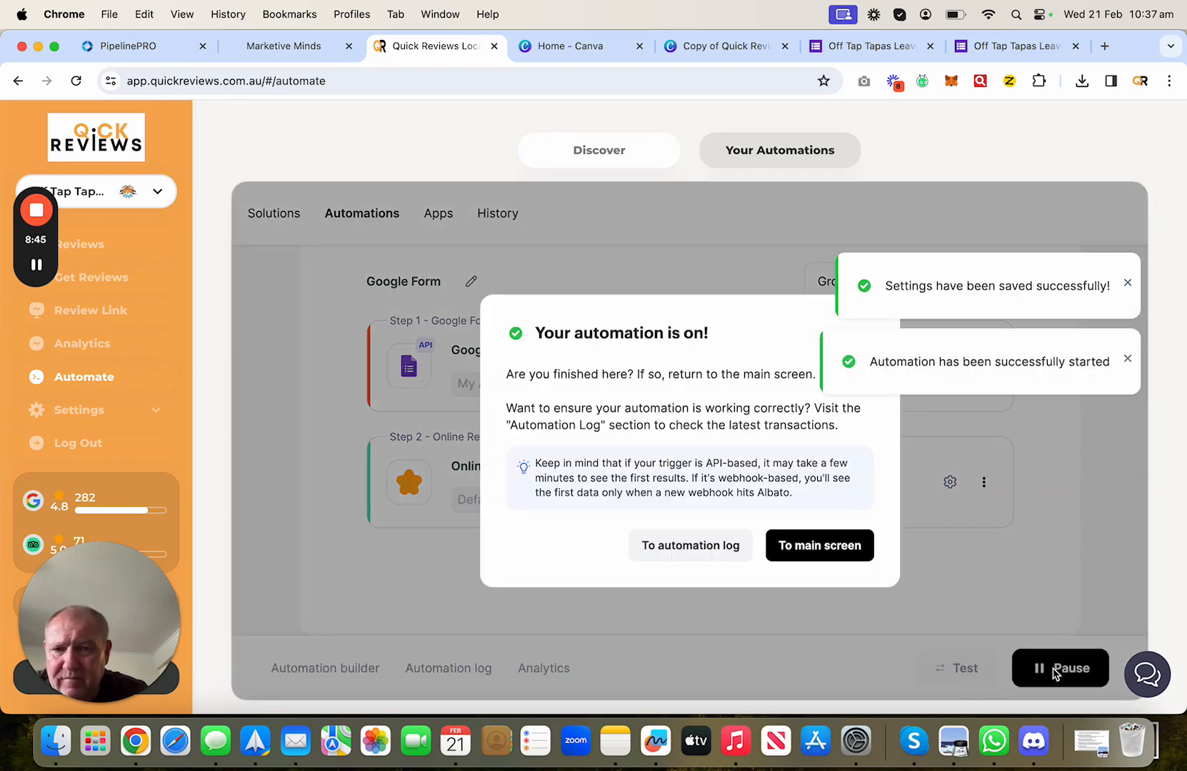
{"action": "left_click", "coordinate": [829, 546]}
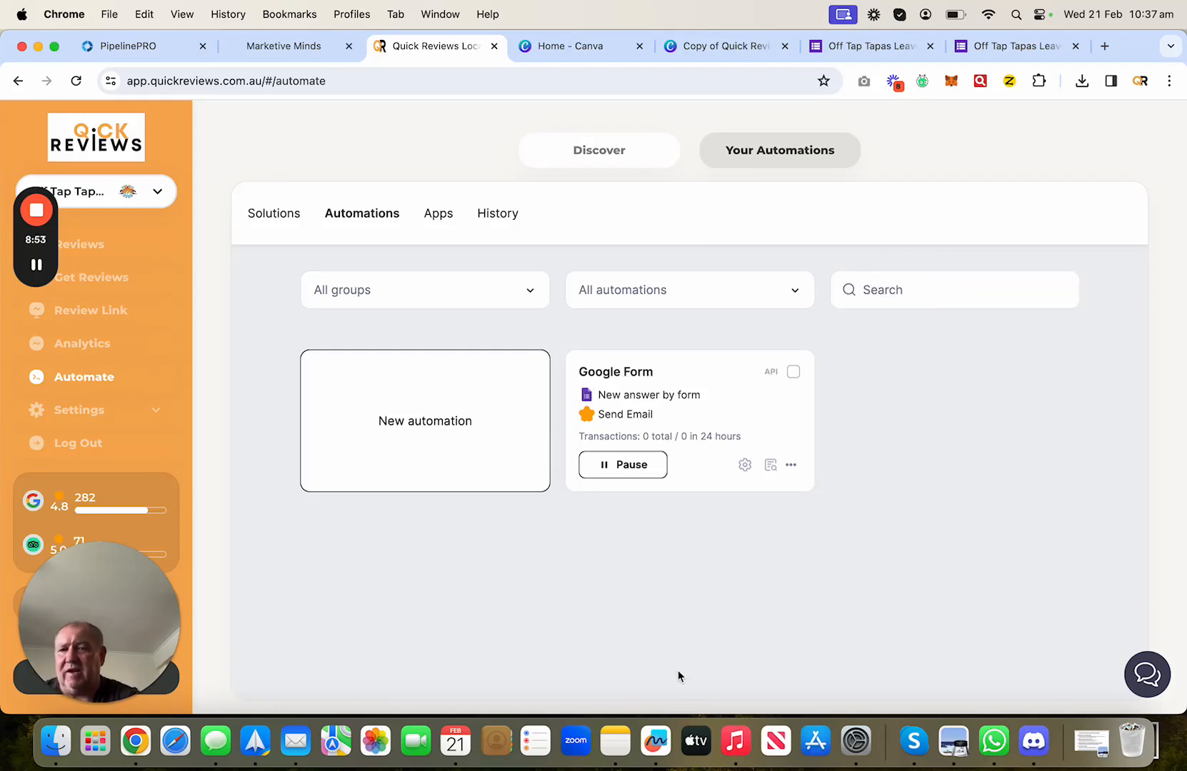
{"action": "left_click", "coordinate": [628, 466]}
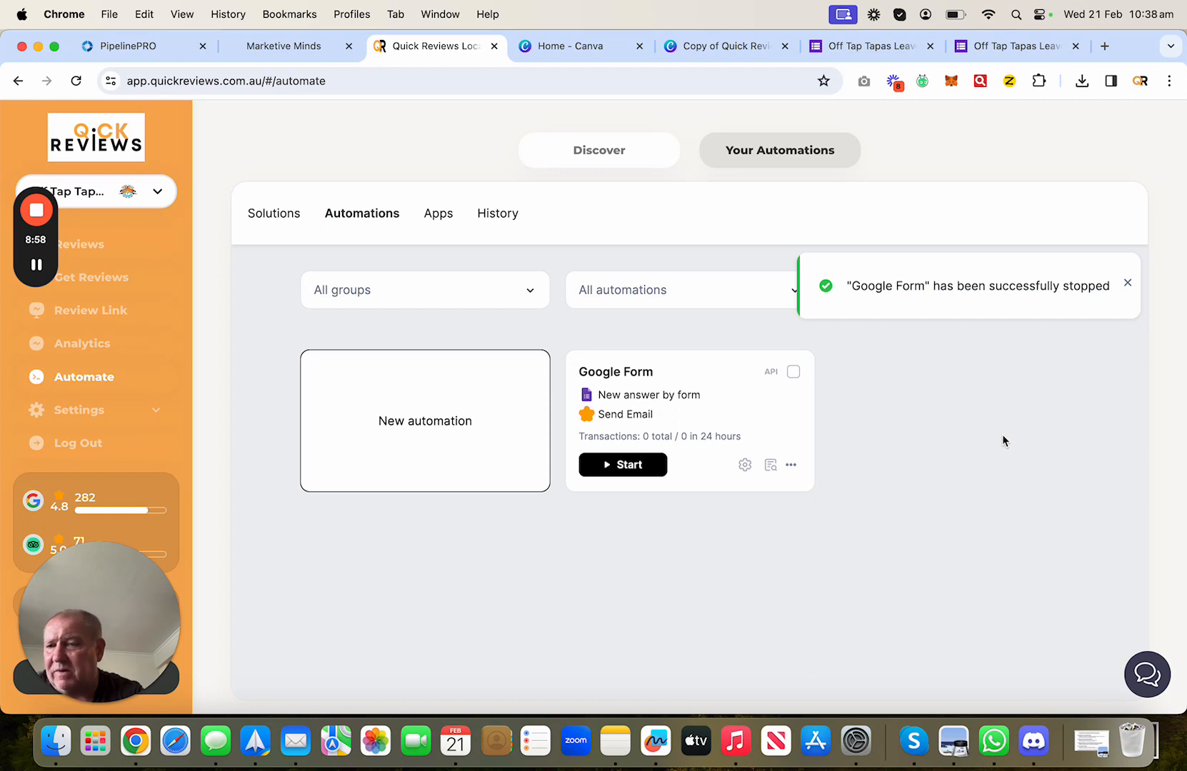
{"action": "left_click", "coordinate": [605, 463]}
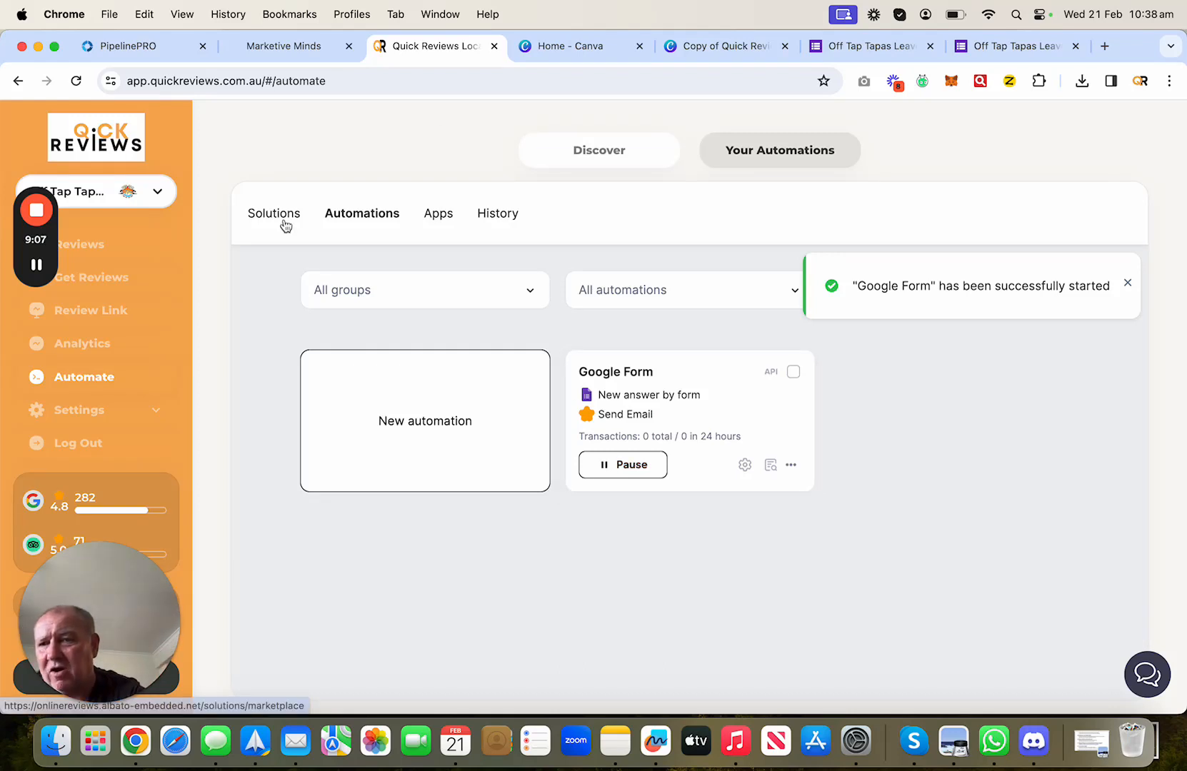
- Check the automation's run history, return to Automations, and switch to the live feedback form
{"action": "mouse_move", "coordinate": [30, 246]}
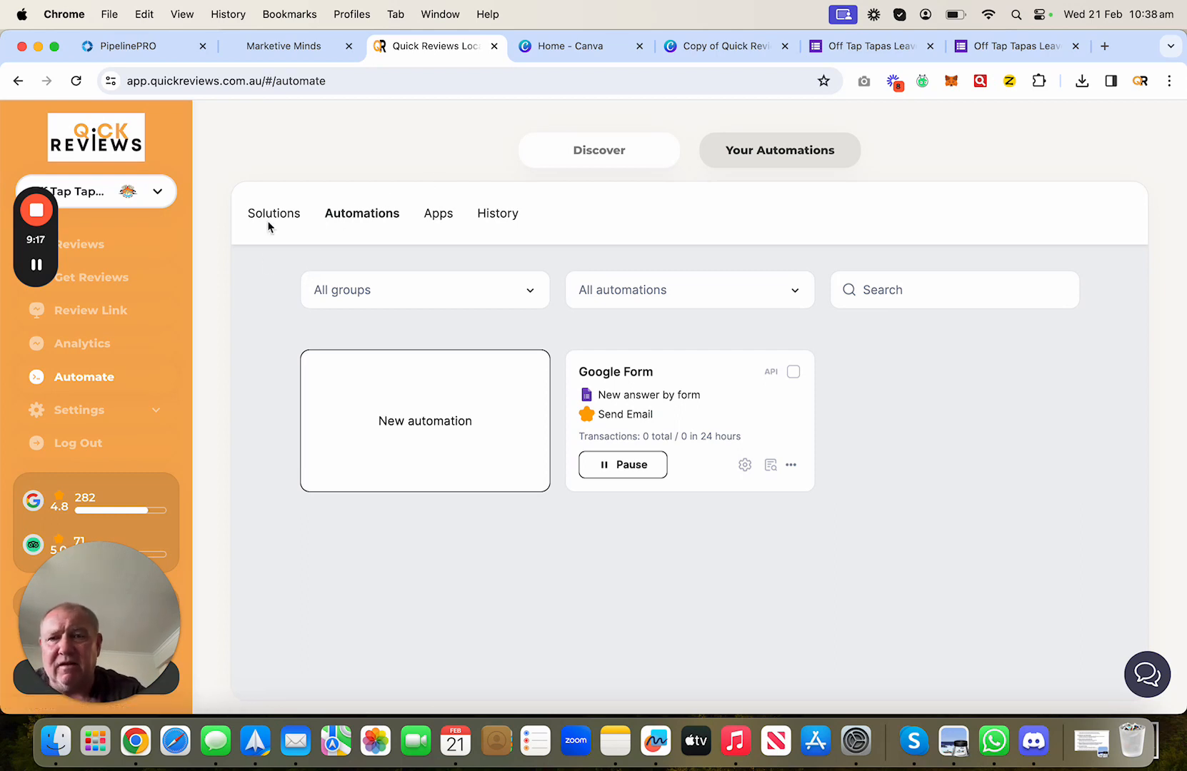
{"action": "left_click", "coordinate": [516, 217]}
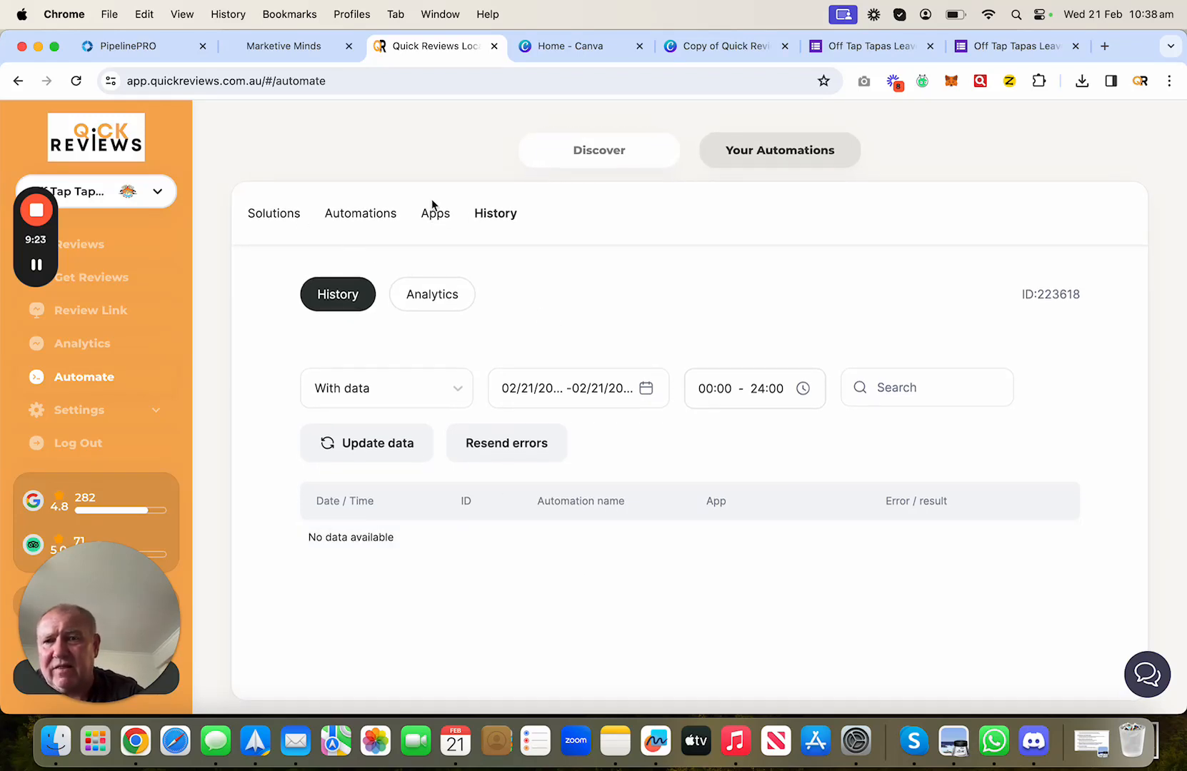
{"action": "left_click", "coordinate": [359, 213]}
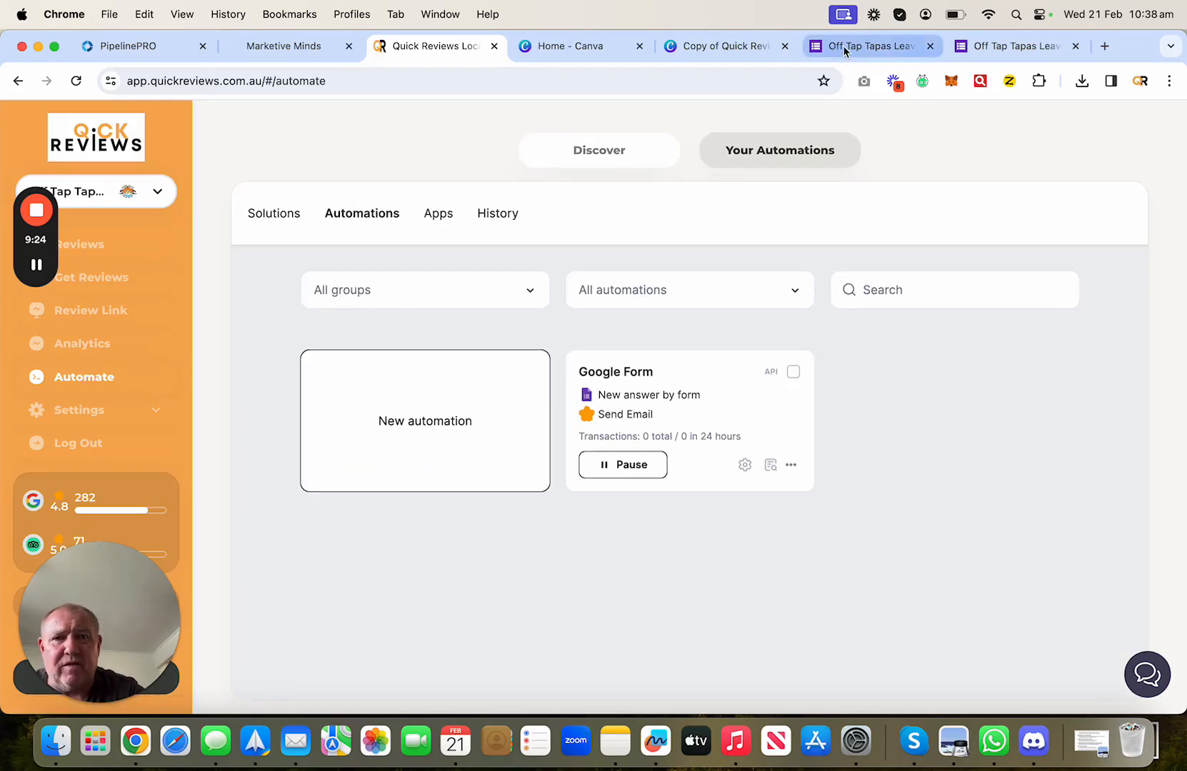
{"action": "left_click", "coordinate": [1016, 47]}
- Submit a test feedback response with a sample name and e-mail address, then return to Quick Reviews
{"action": "left_click", "coordinate": [460, 484]}
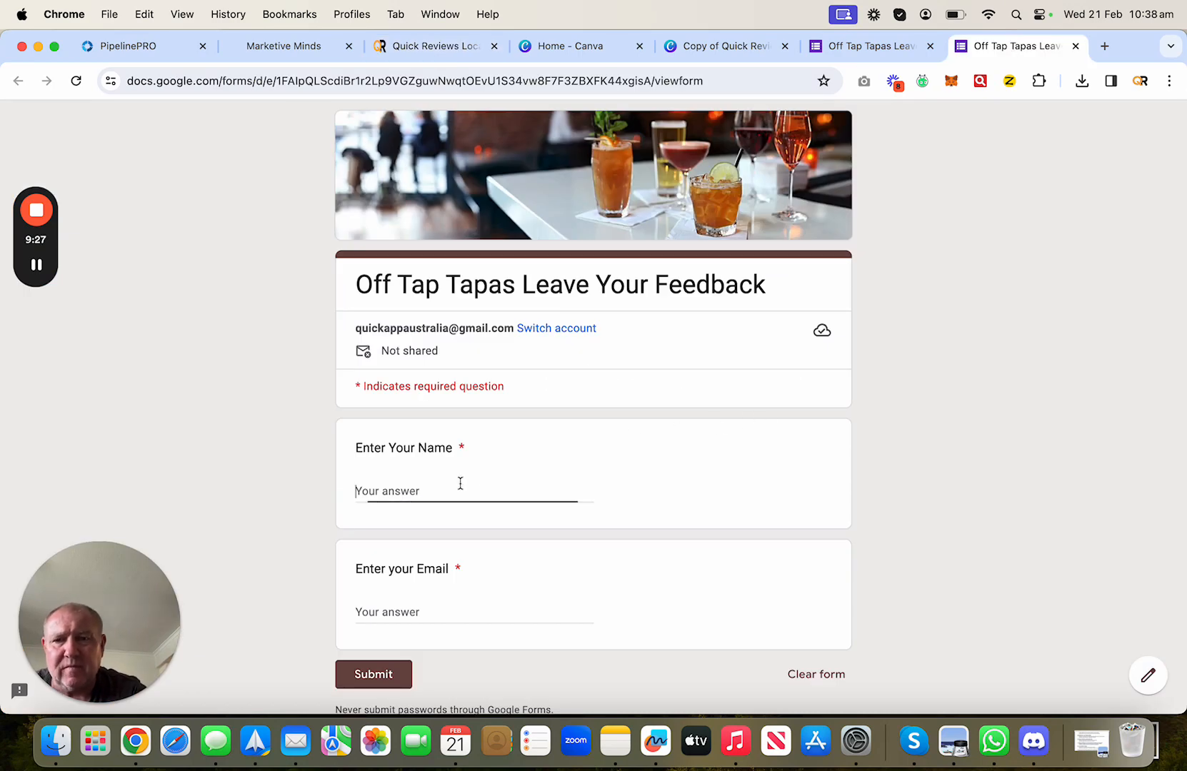
{"action": "type", "text": "Wayne test"}
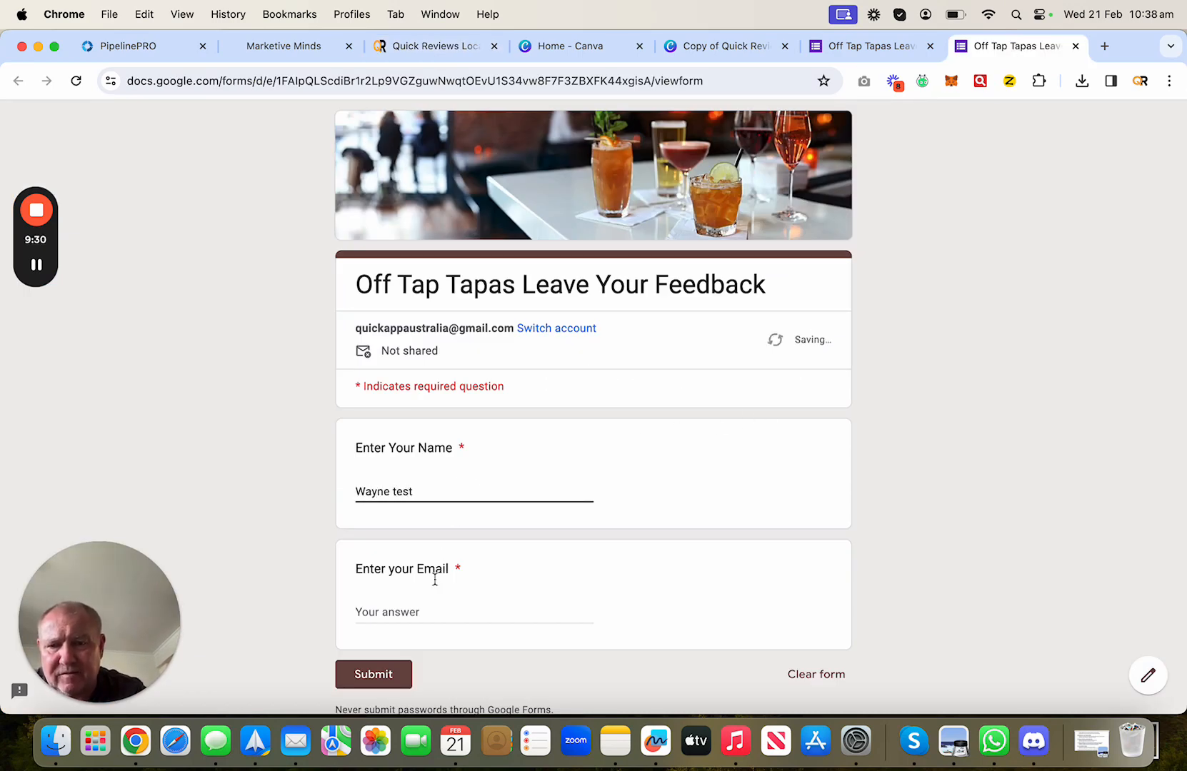
{"action": "left_click", "coordinate": [407, 611]}
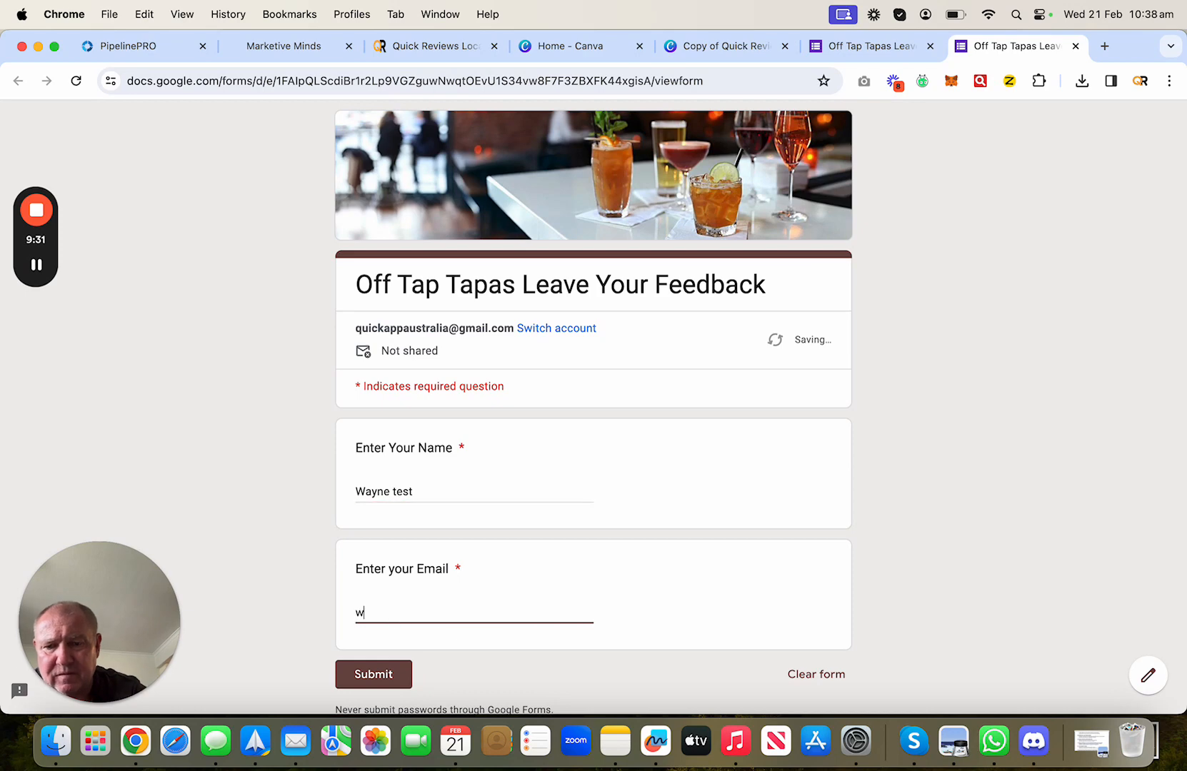
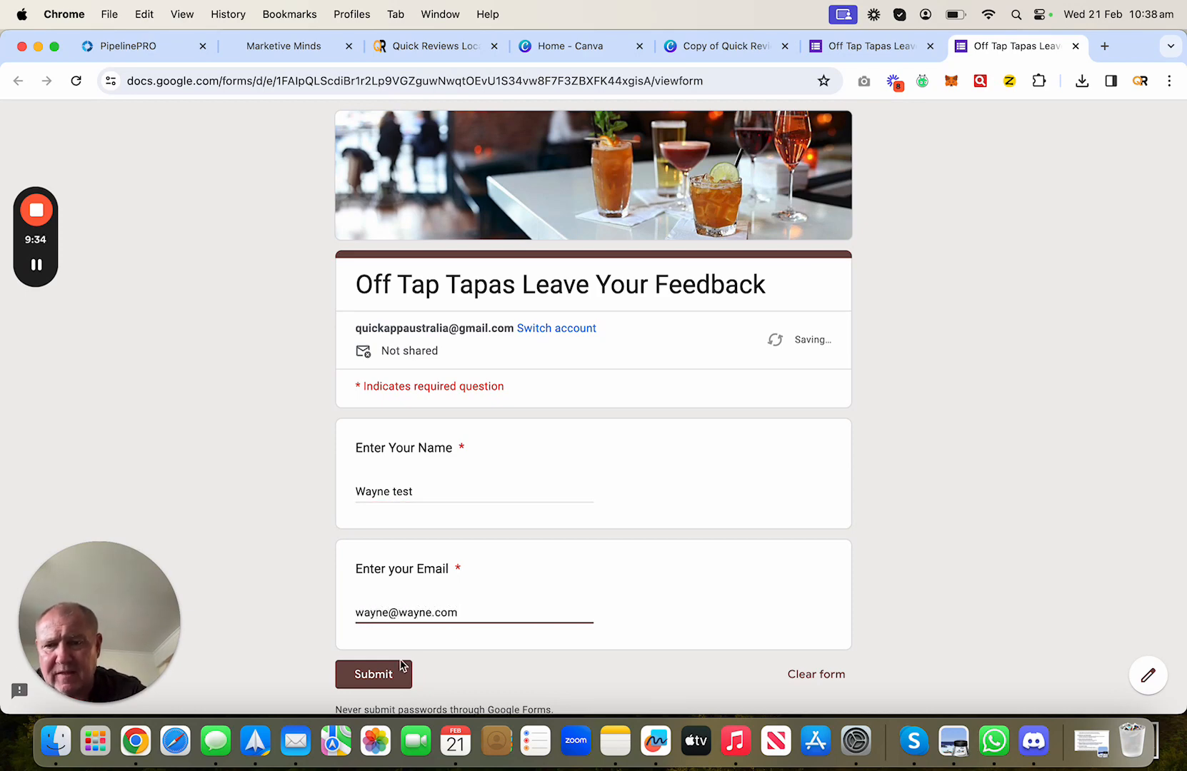
{"action": "left_click", "coordinate": [401, 668]}
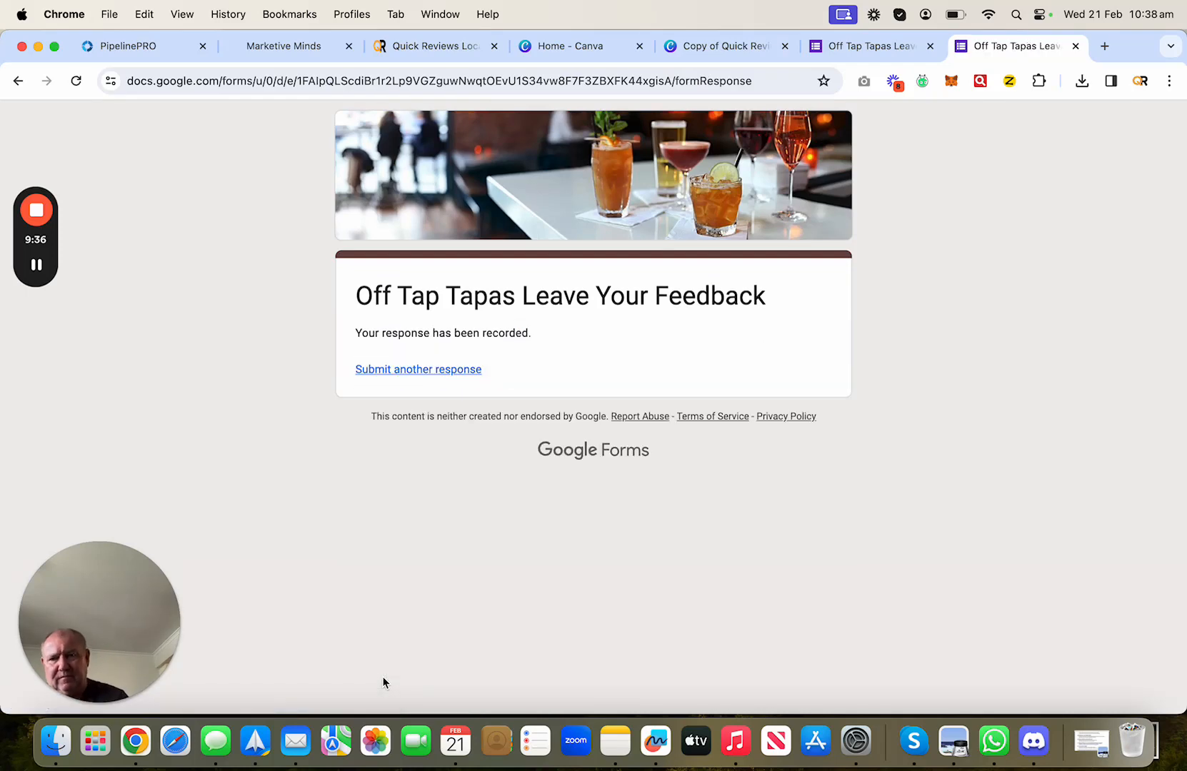
{"action": "left_click", "coordinate": [456, 45]}
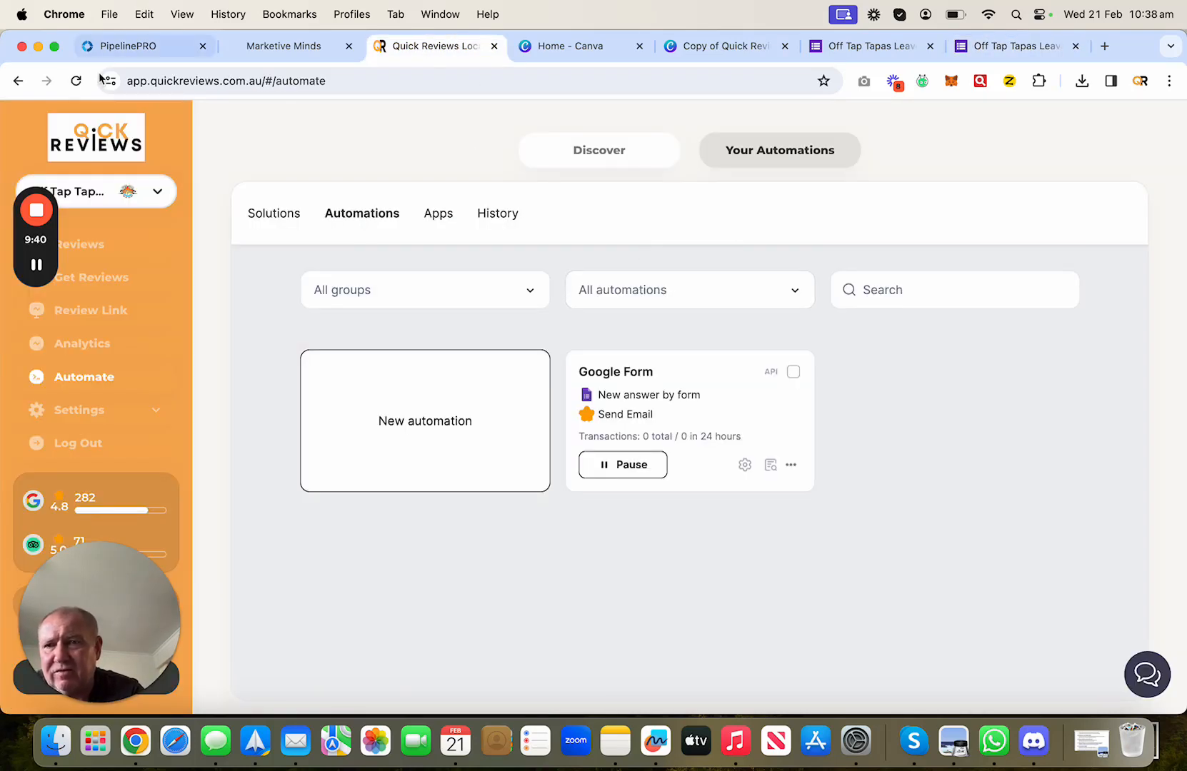
- Reload the automations page, confirm History still shows no runs, and view the Google reviews list
{"action": "left_click", "coordinate": [77, 82]}
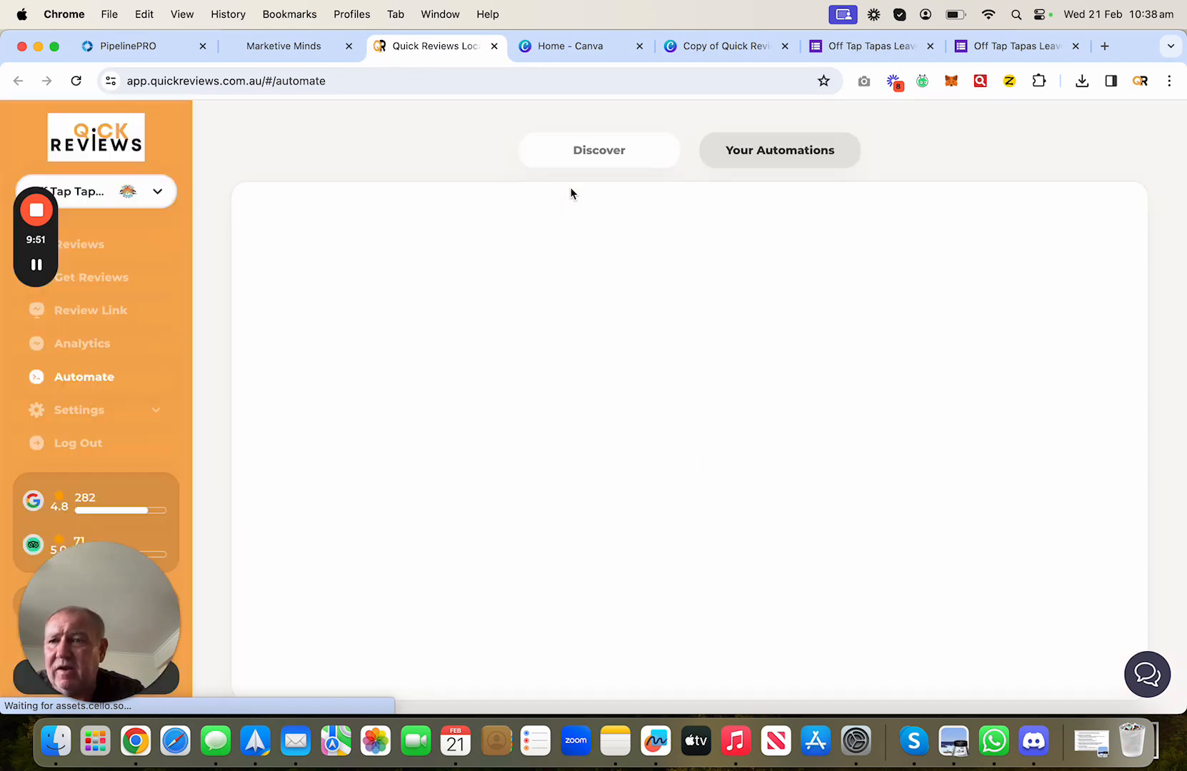
{"action": "left_click", "coordinate": [501, 218]}
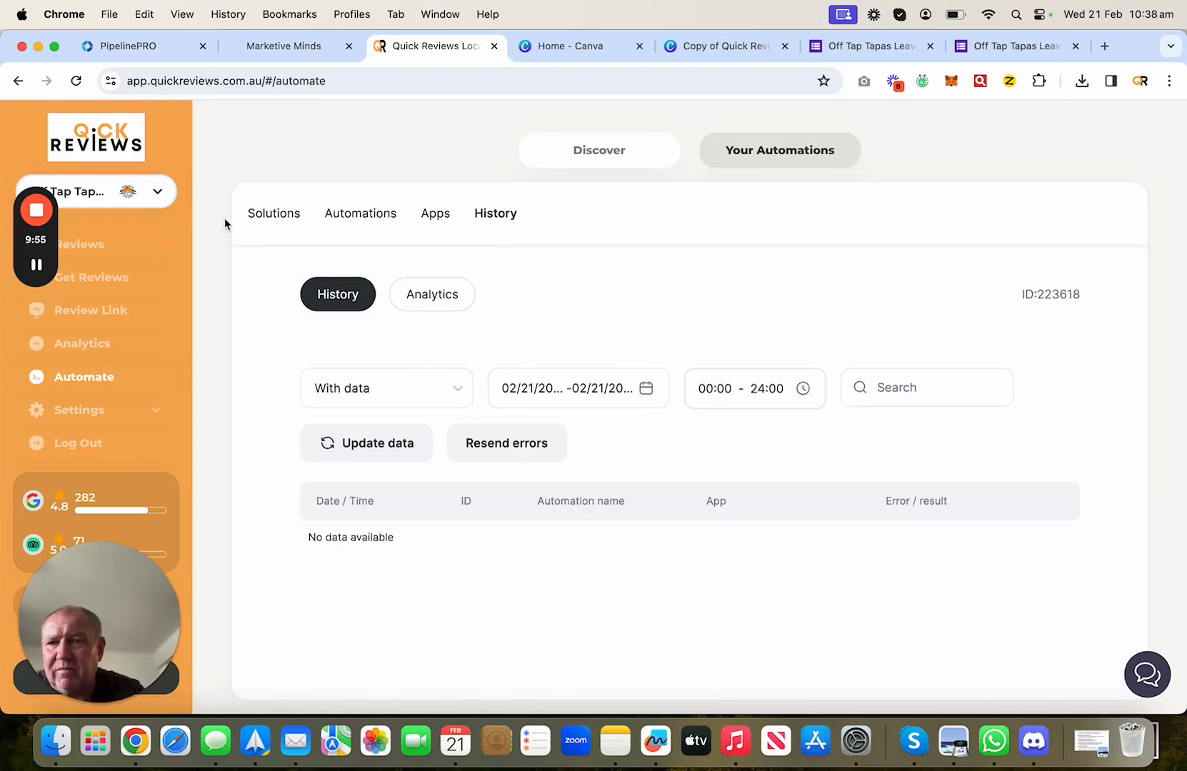
{"action": "left_click", "coordinate": [91, 236]}
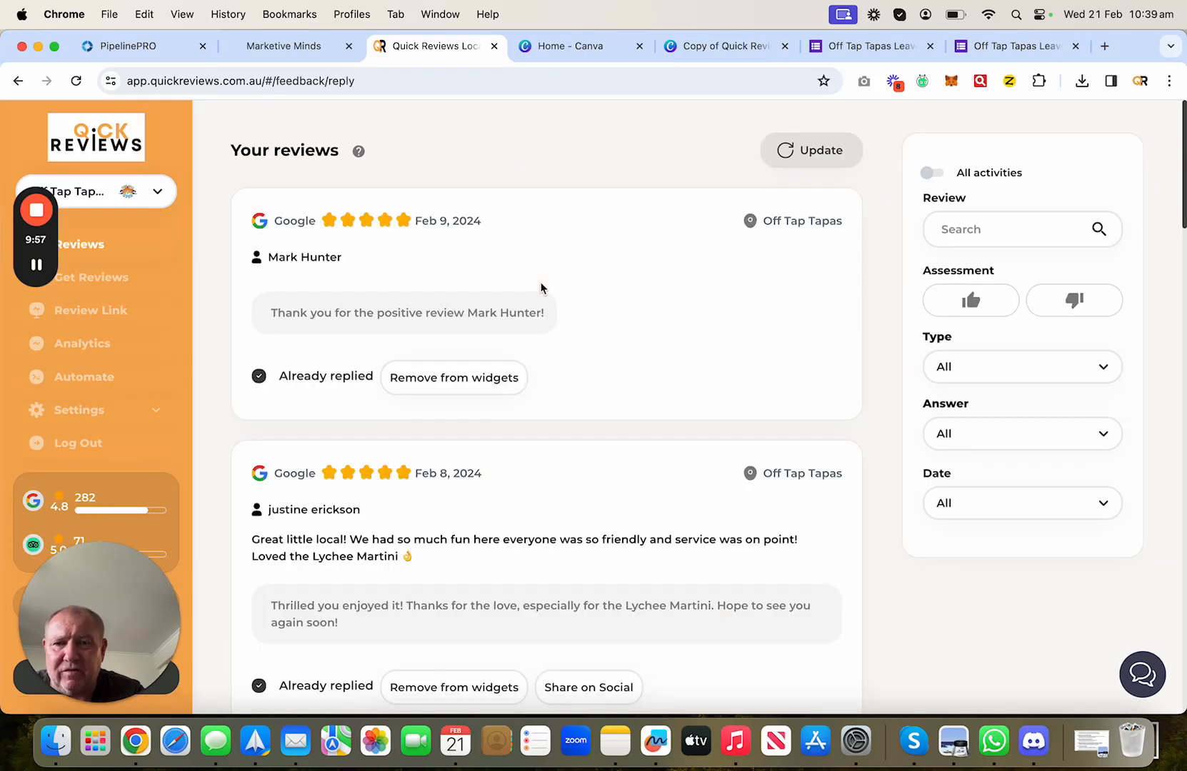